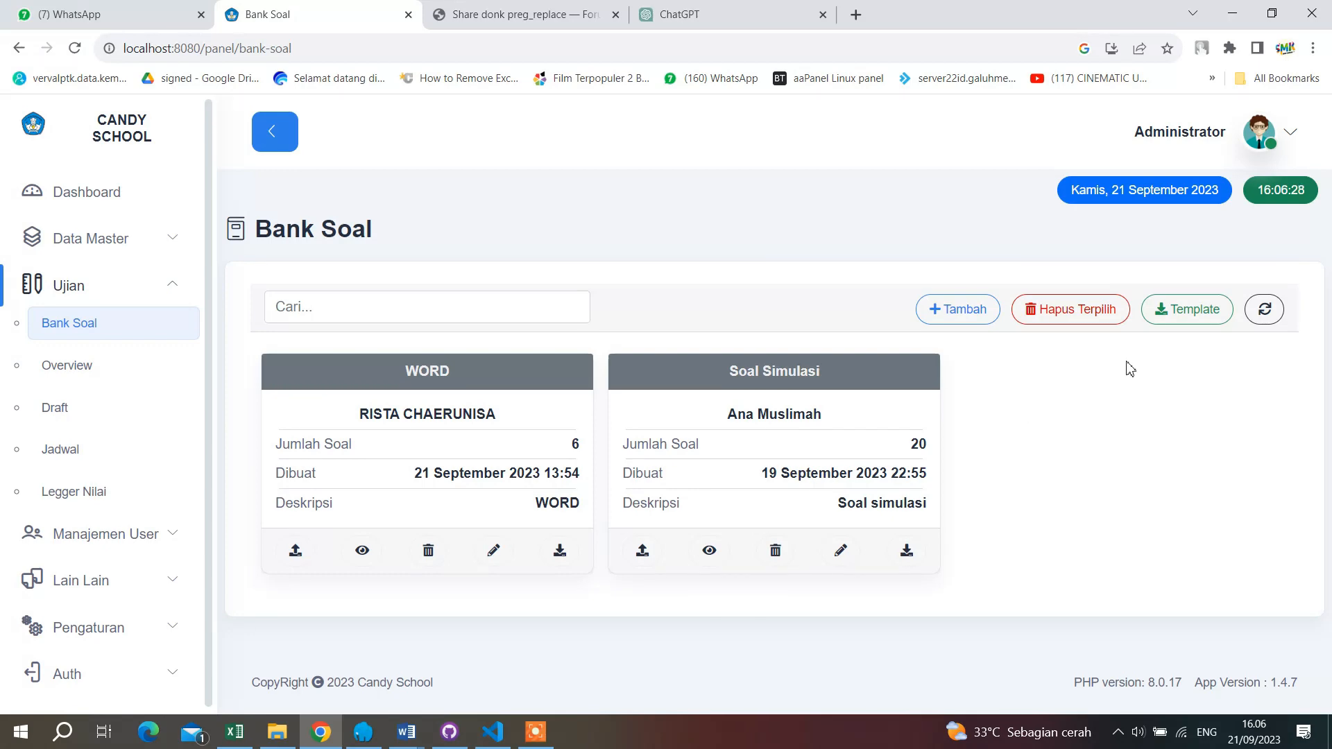
View the zip, excel and docx template download options for the question bank, and close the list.
click(1194, 320)
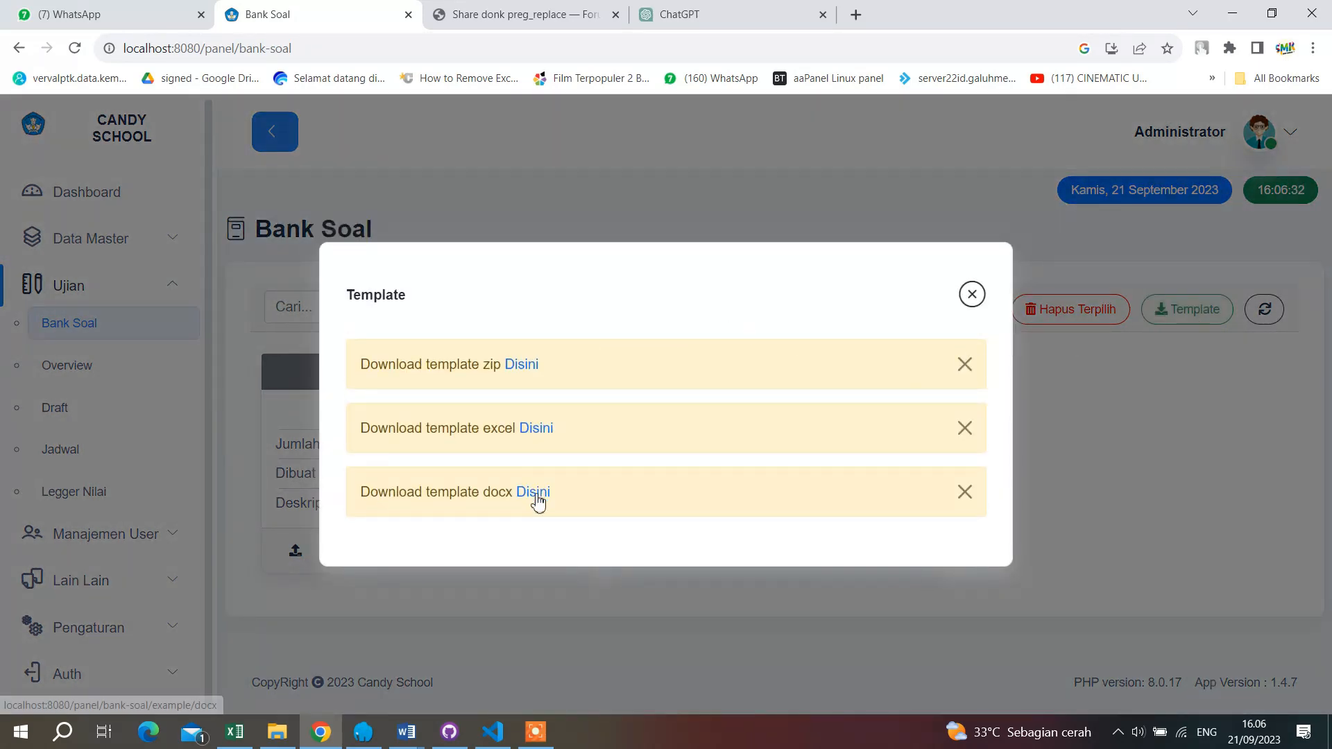
click(971, 295)
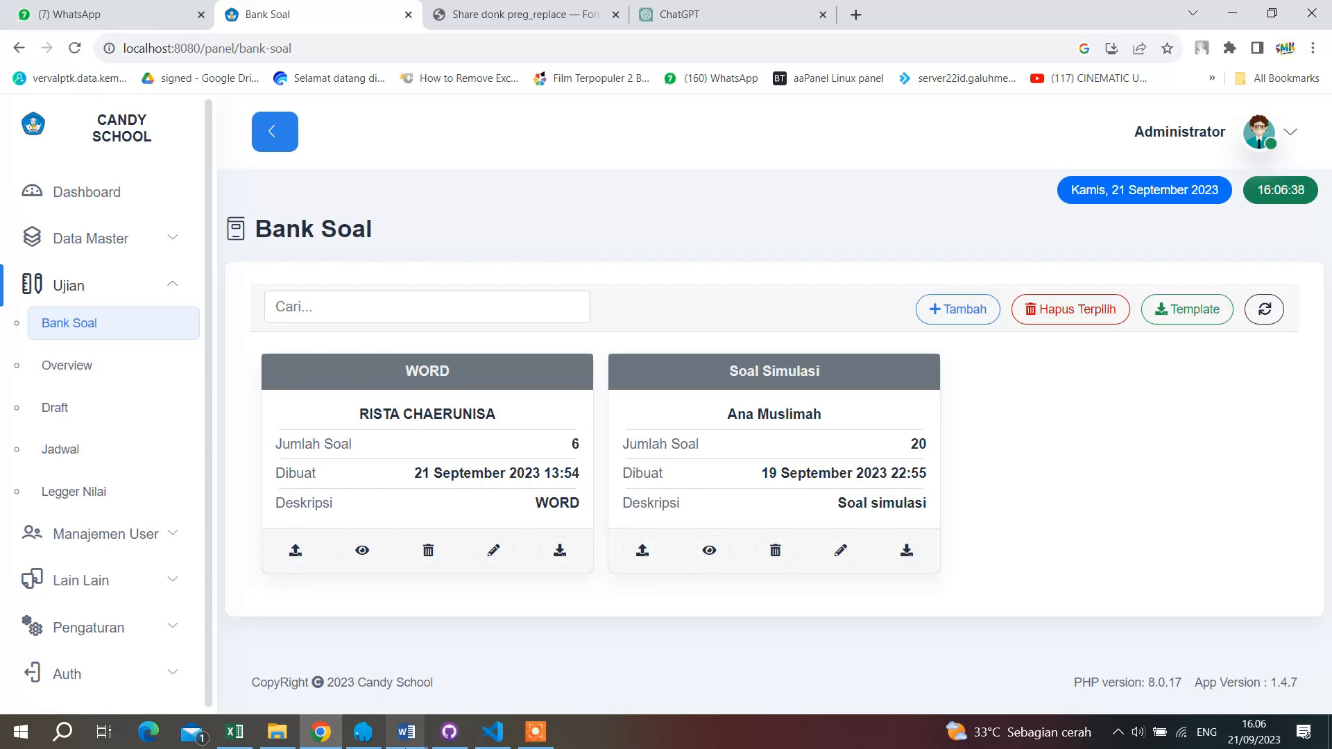
Switch to the Word document soal (2).docx and look through its sample questions from start to end and back.
mouse_move(406, 732)
click(354, 680)
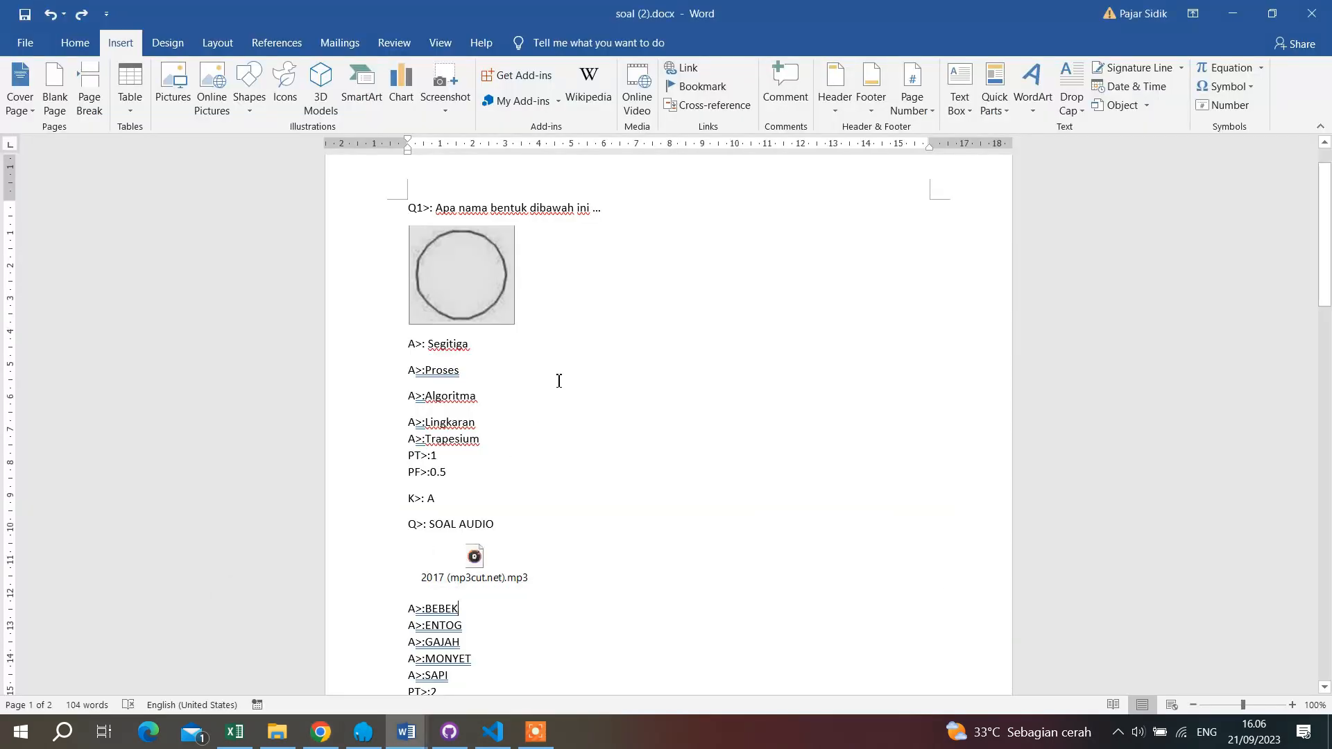
scroll(549, 300, down, 7)
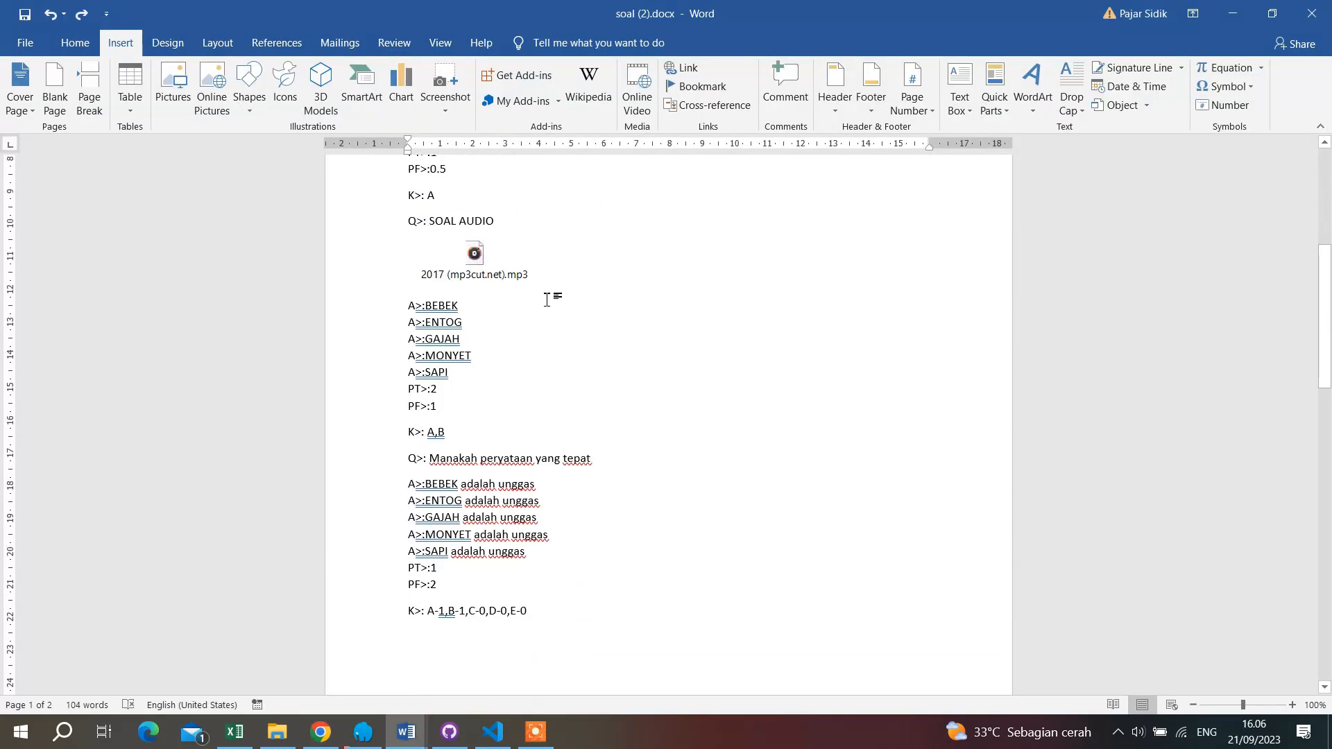
scroll(549, 300, down, 8)
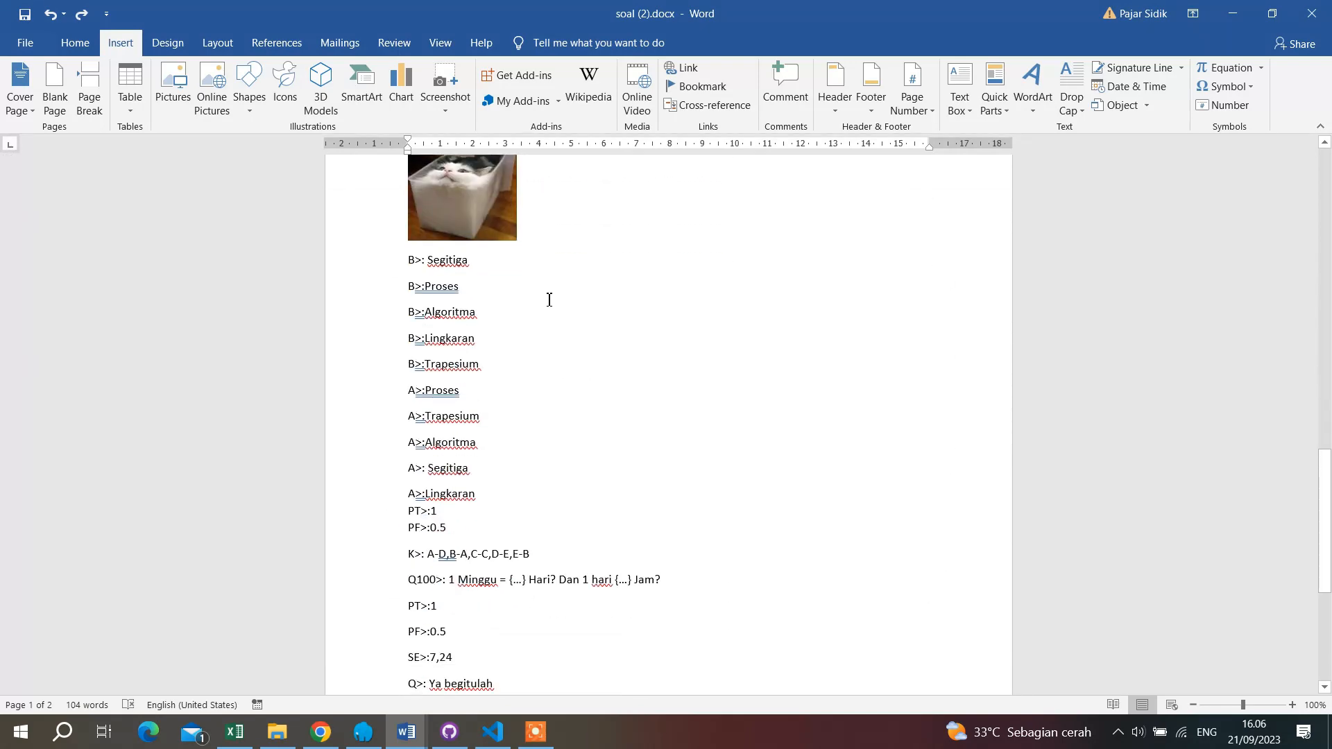
scroll(549, 300, up, 6)
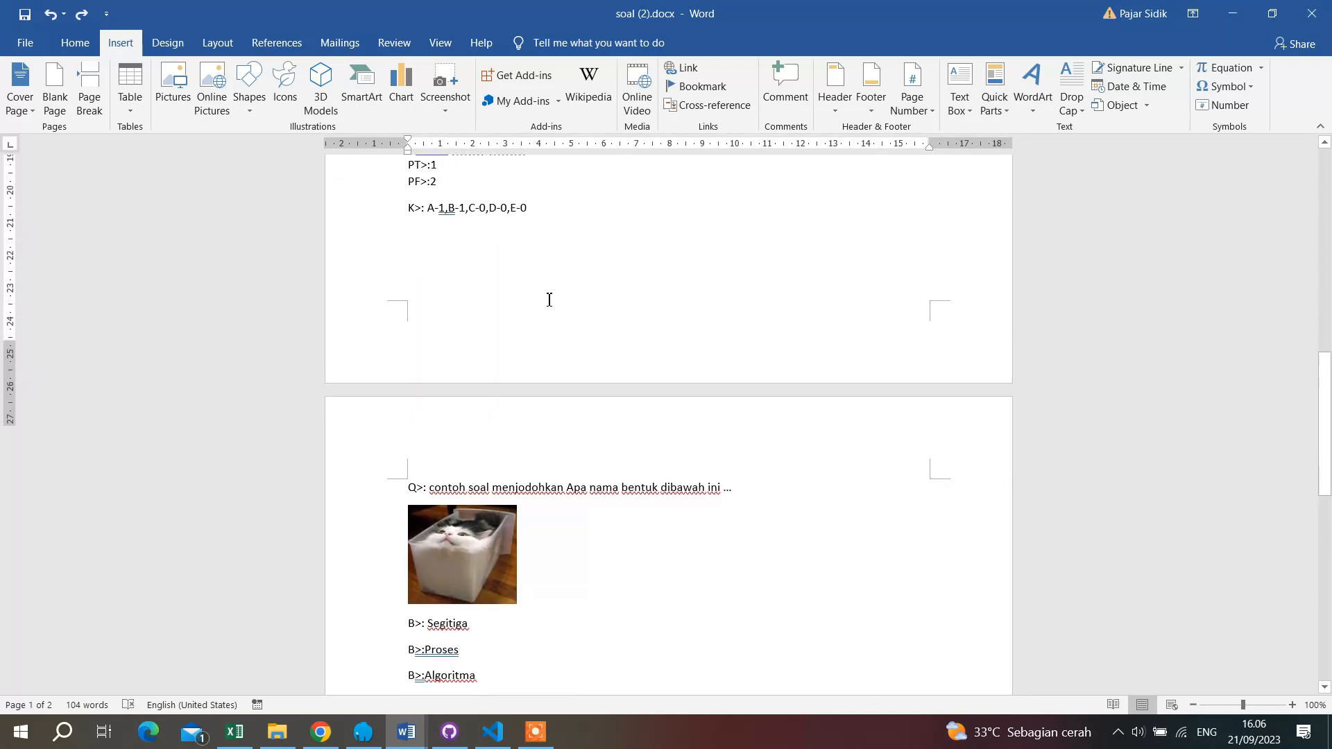
scroll(549, 300, up, 7)
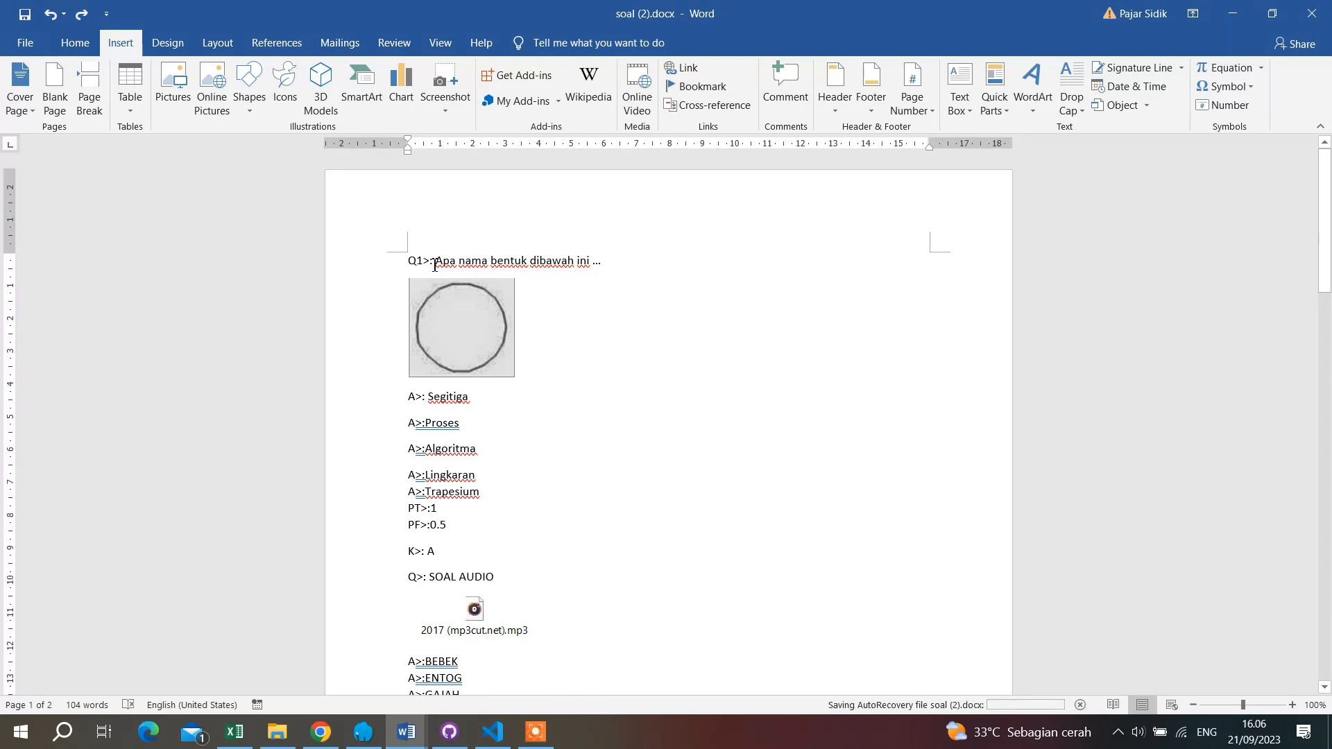
Examine the Q1>: question marker and A>: answer markers together with the text that follows them in the first question.
drag(410, 262, 436, 262)
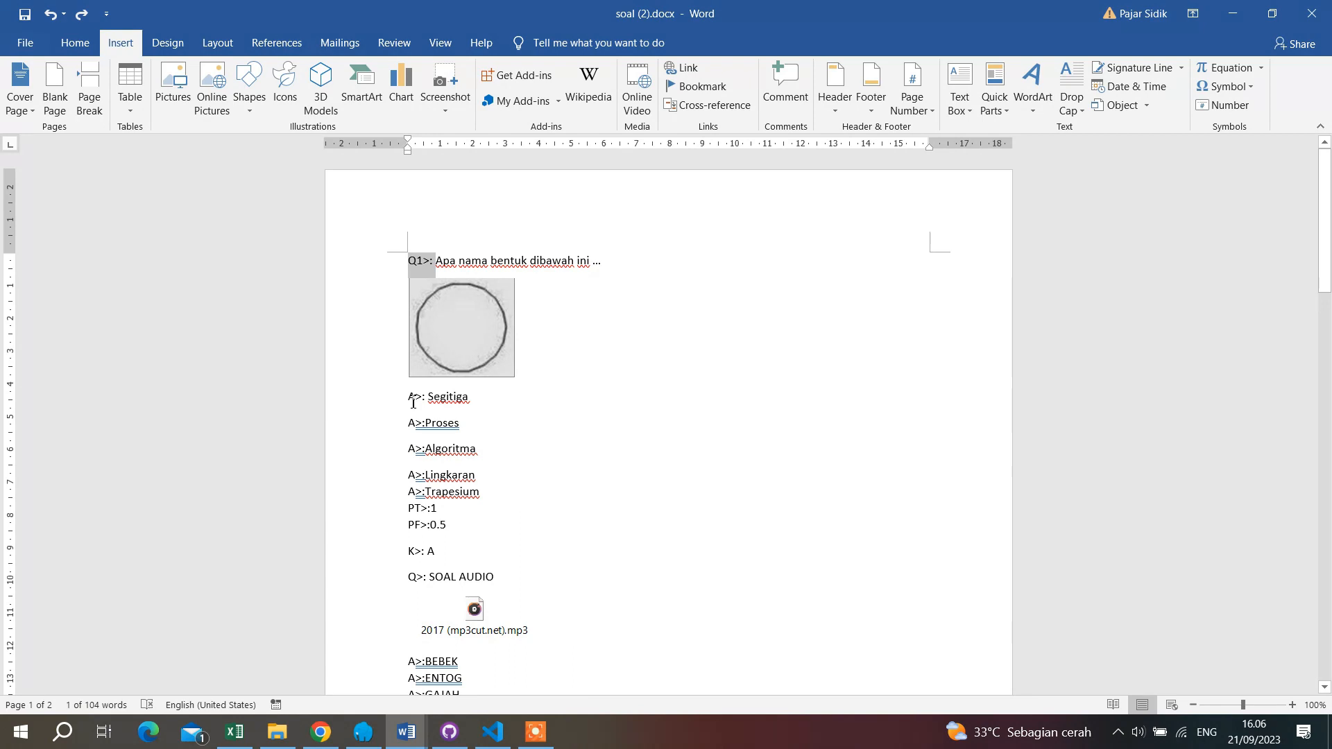
drag(412, 401, 436, 405)
click(429, 437)
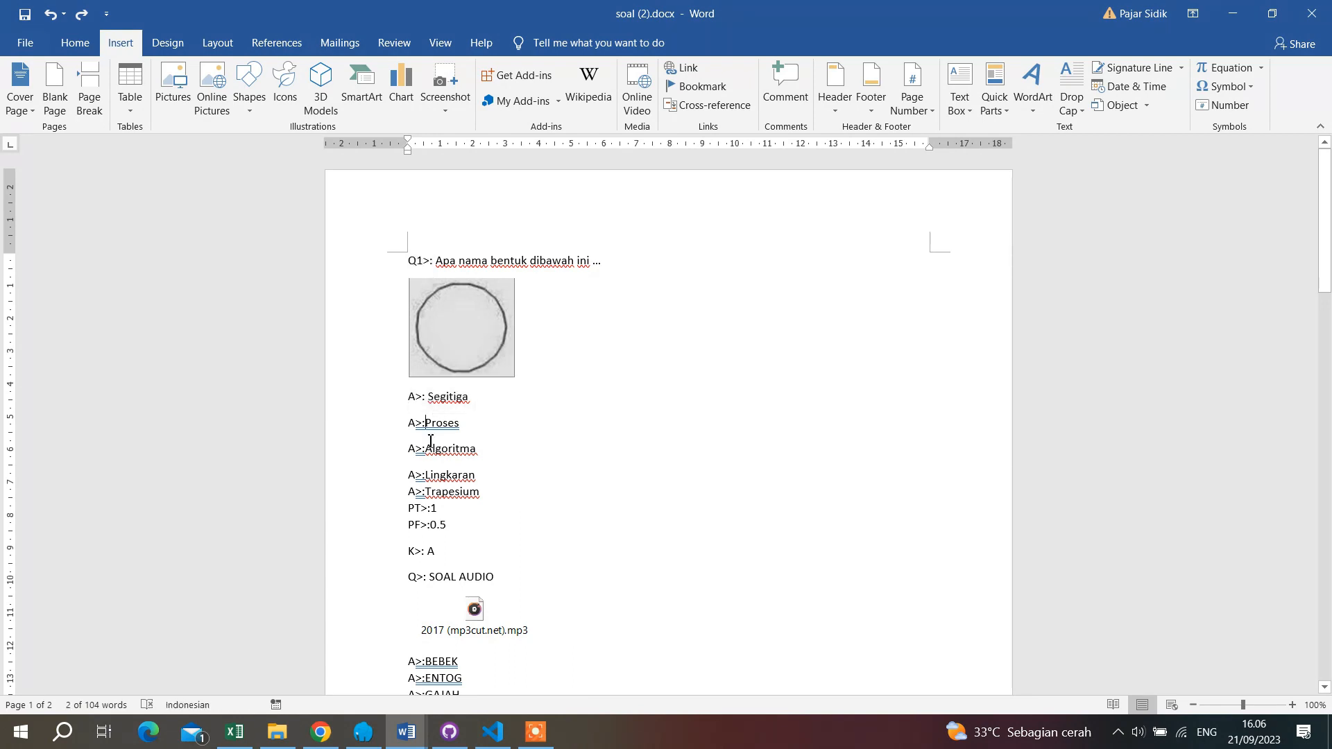
drag(408, 262, 435, 266)
click(411, 267)
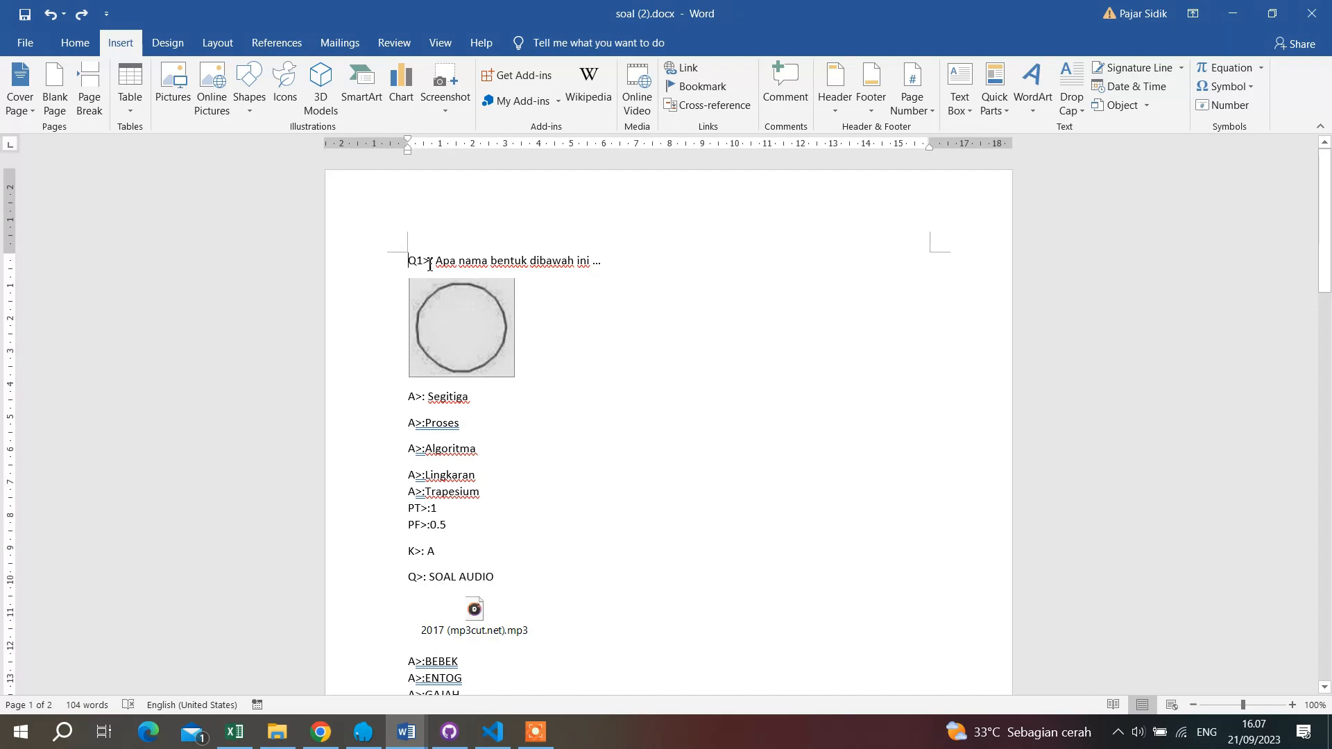
drag(439, 265, 604, 251)
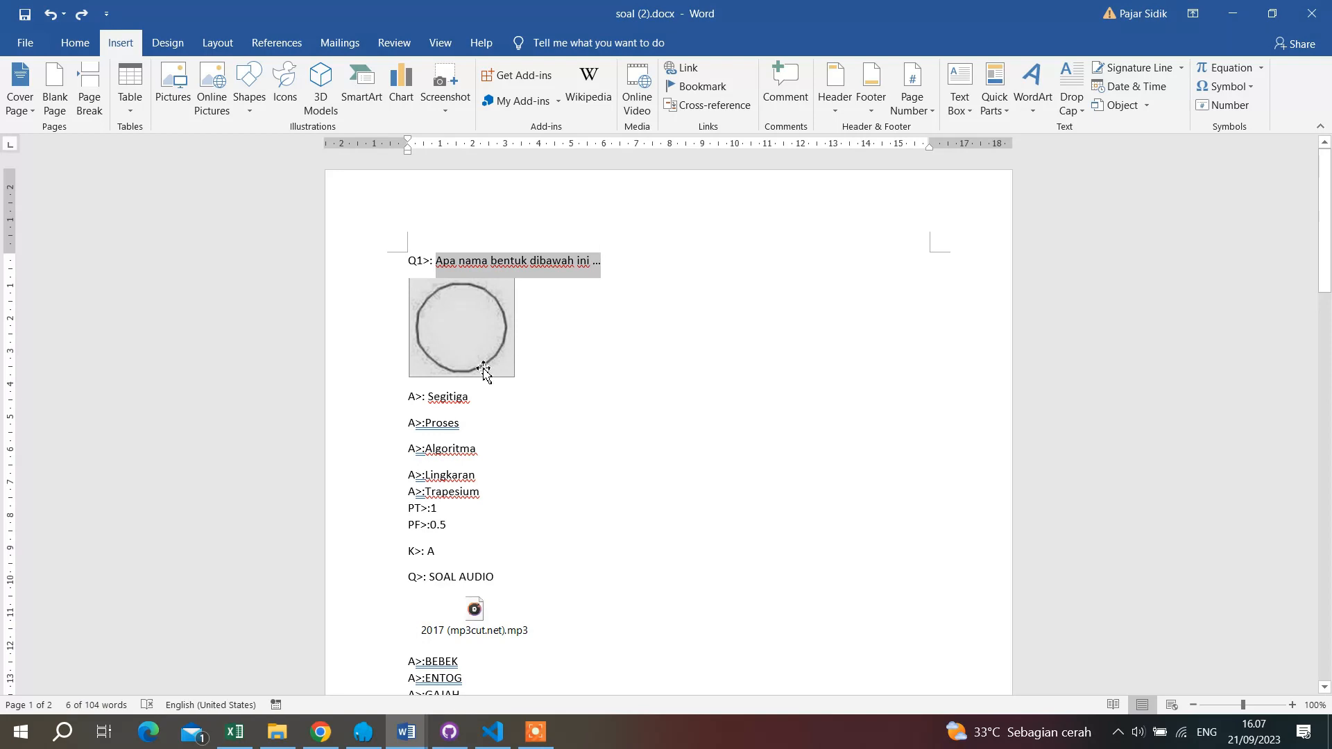
drag(424, 402, 470, 402)
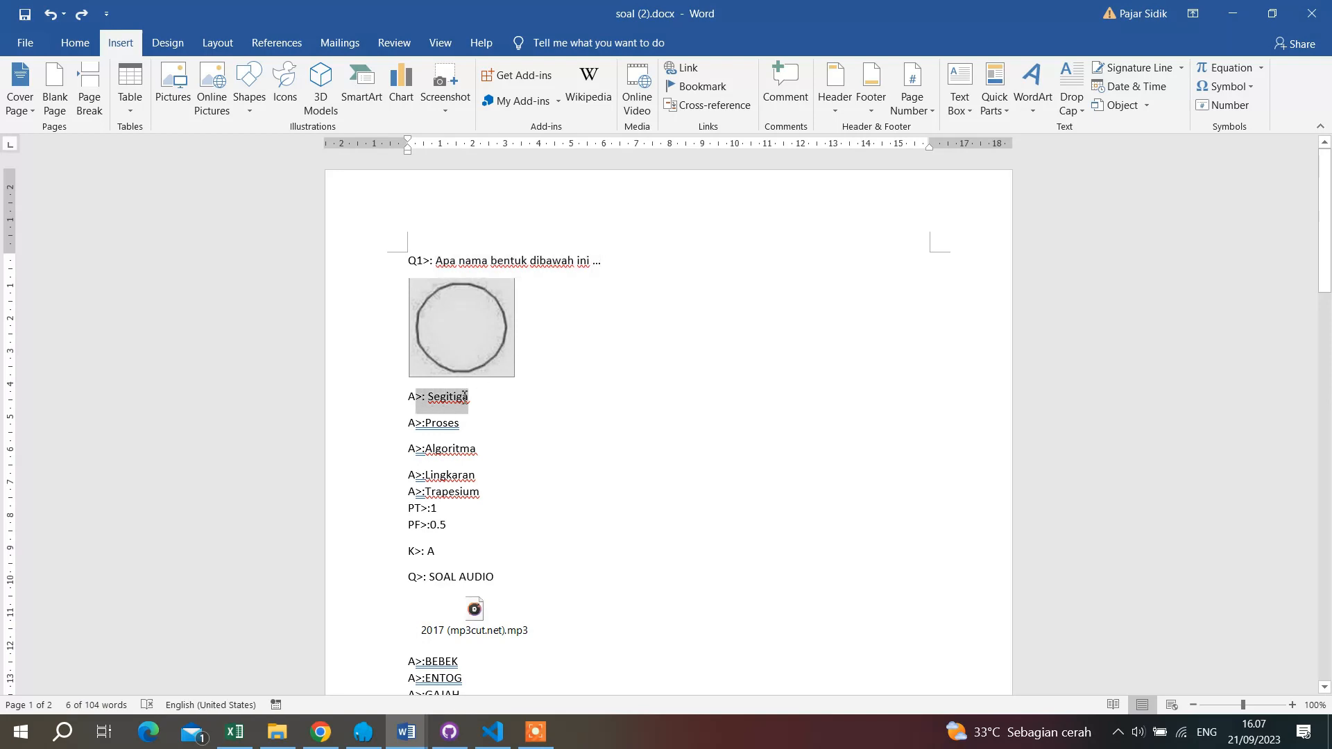
click(411, 402)
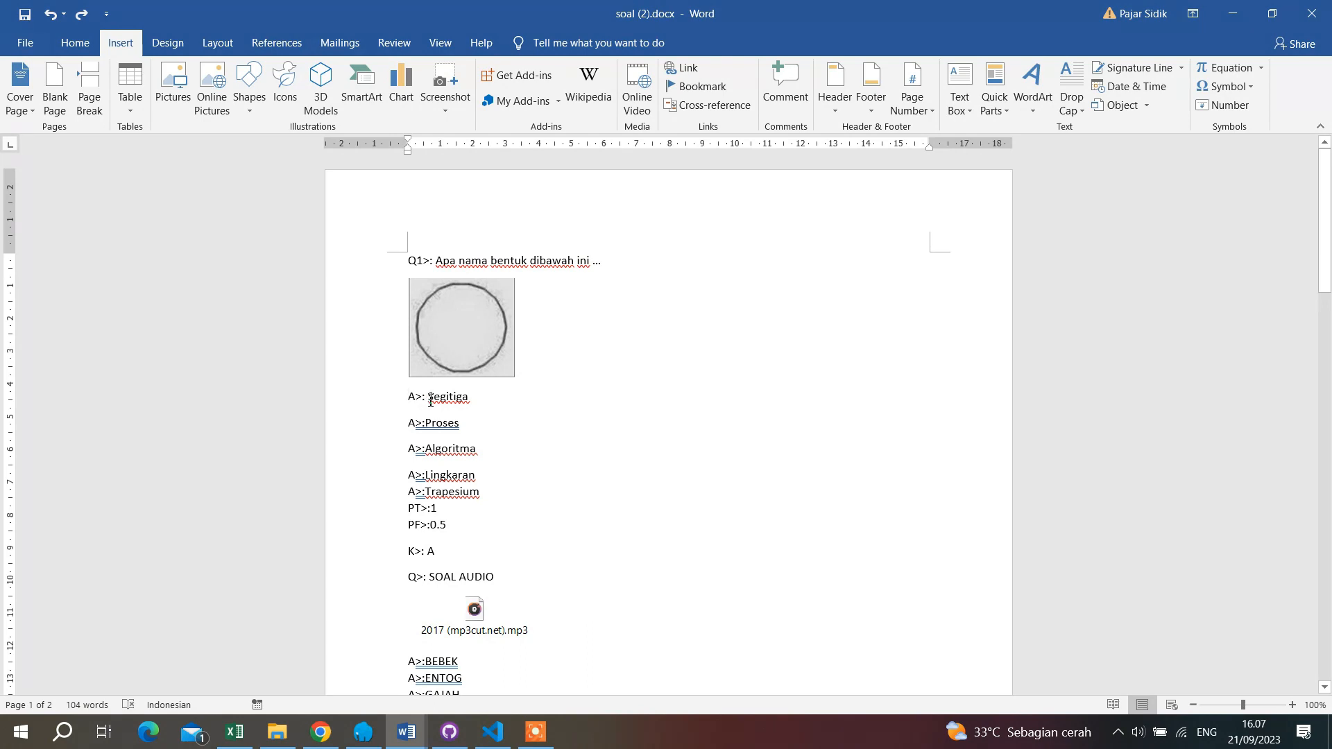
click(427, 401)
key(BackSpace)
drag(409, 397, 491, 393)
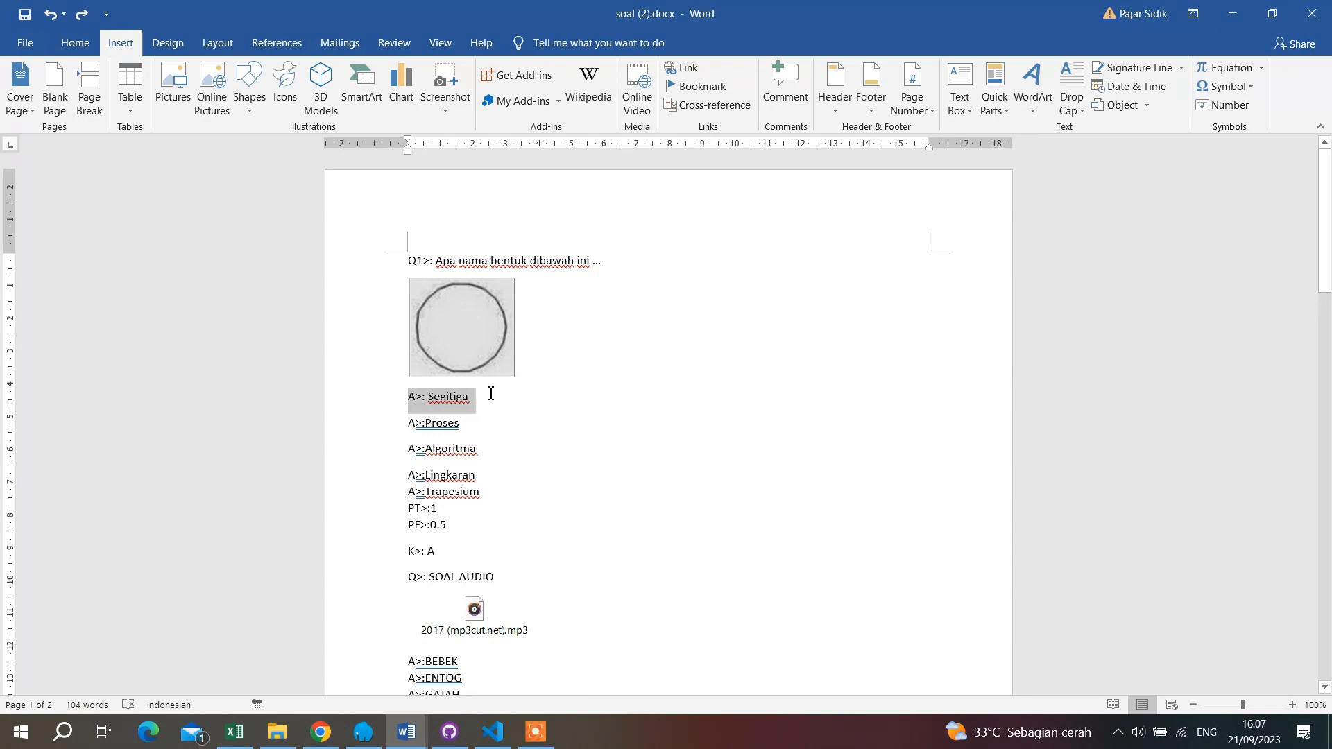
click(410, 399)
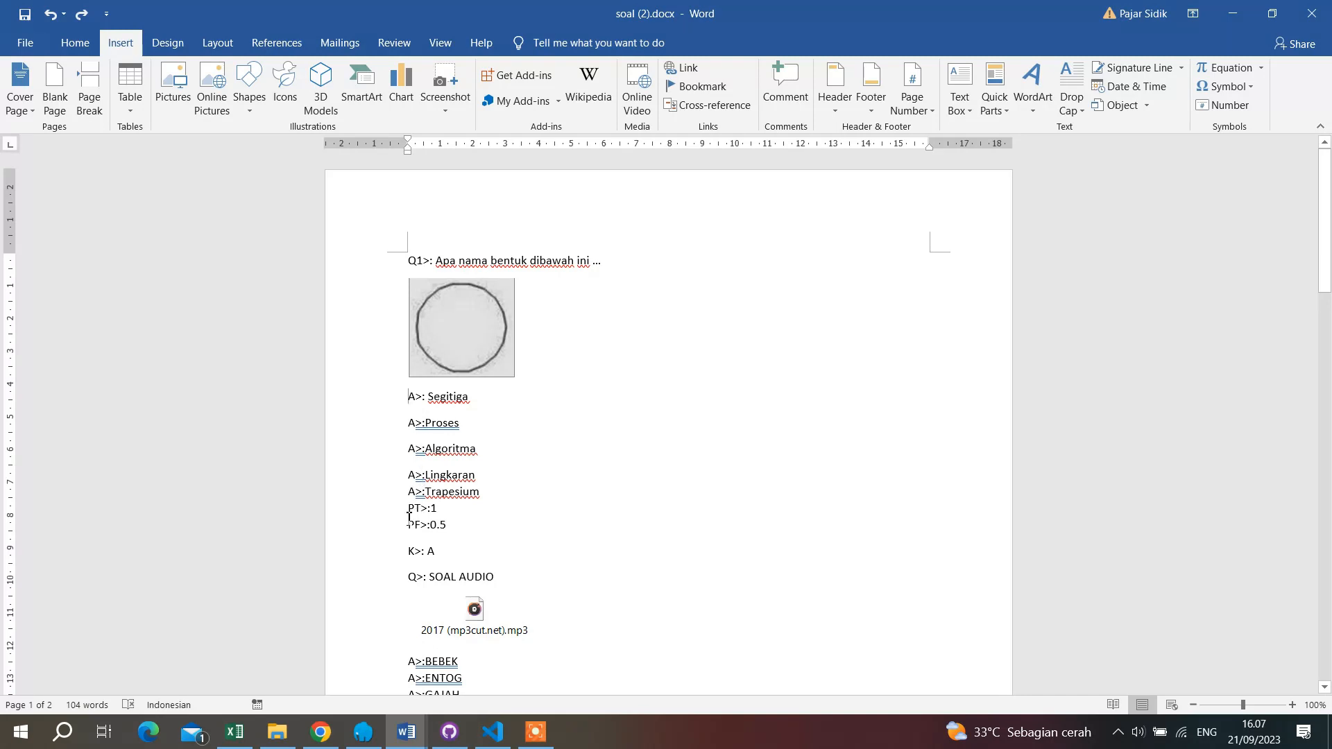
Examine the PT>: and PF>: lines and the K>: line of the first question.
drag(434, 511, 438, 509)
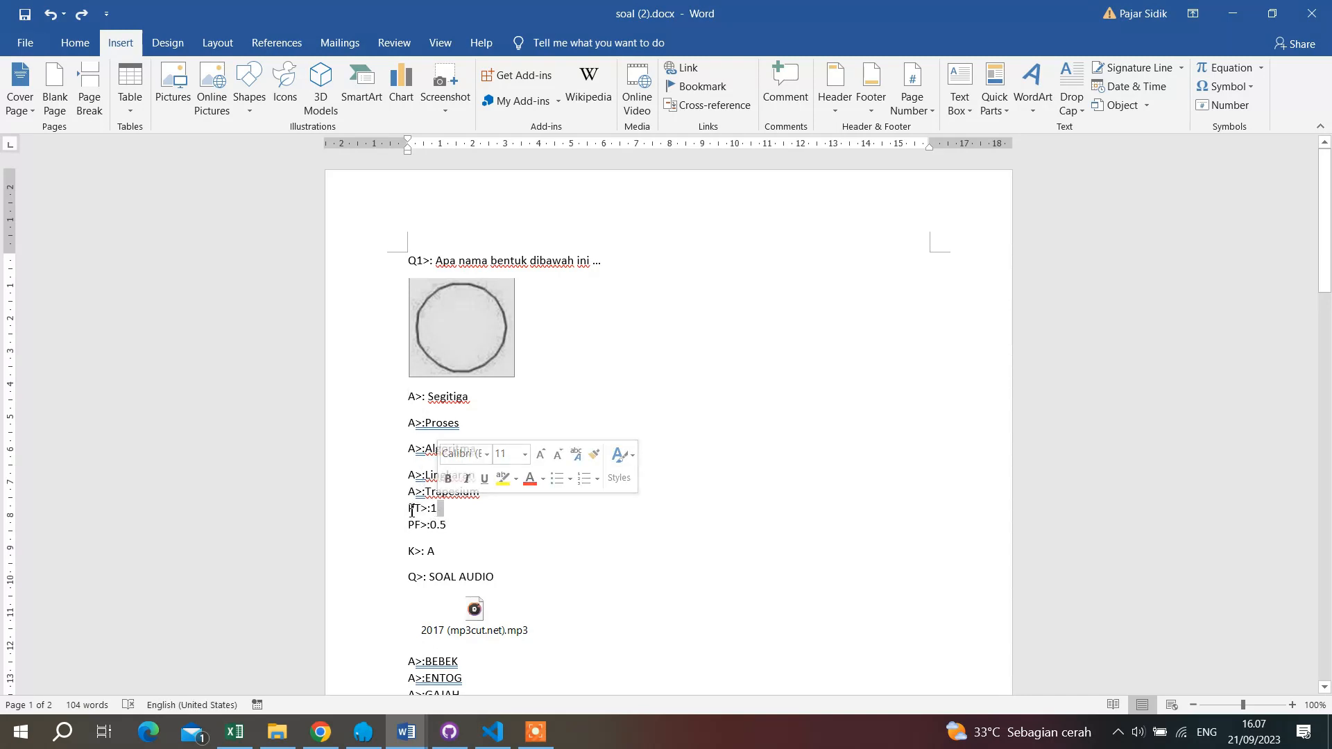
click(411, 511)
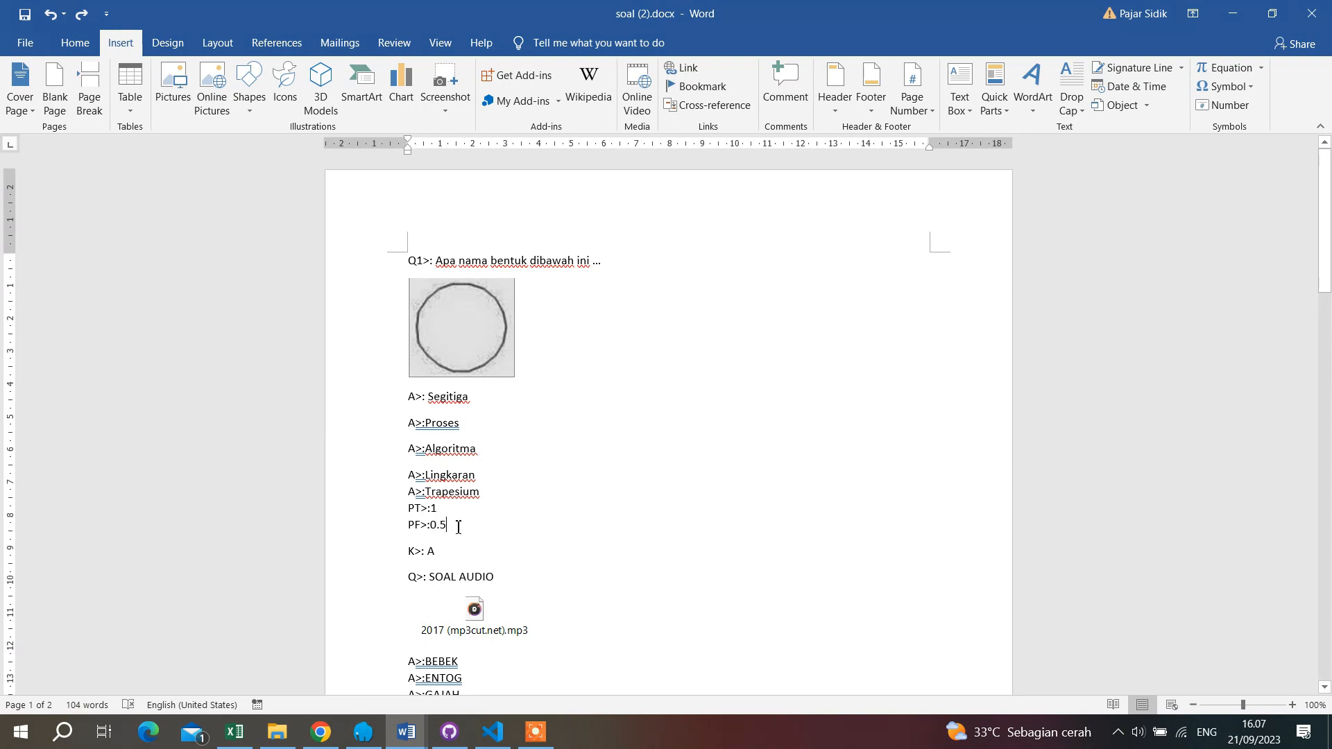
drag(410, 512, 452, 527)
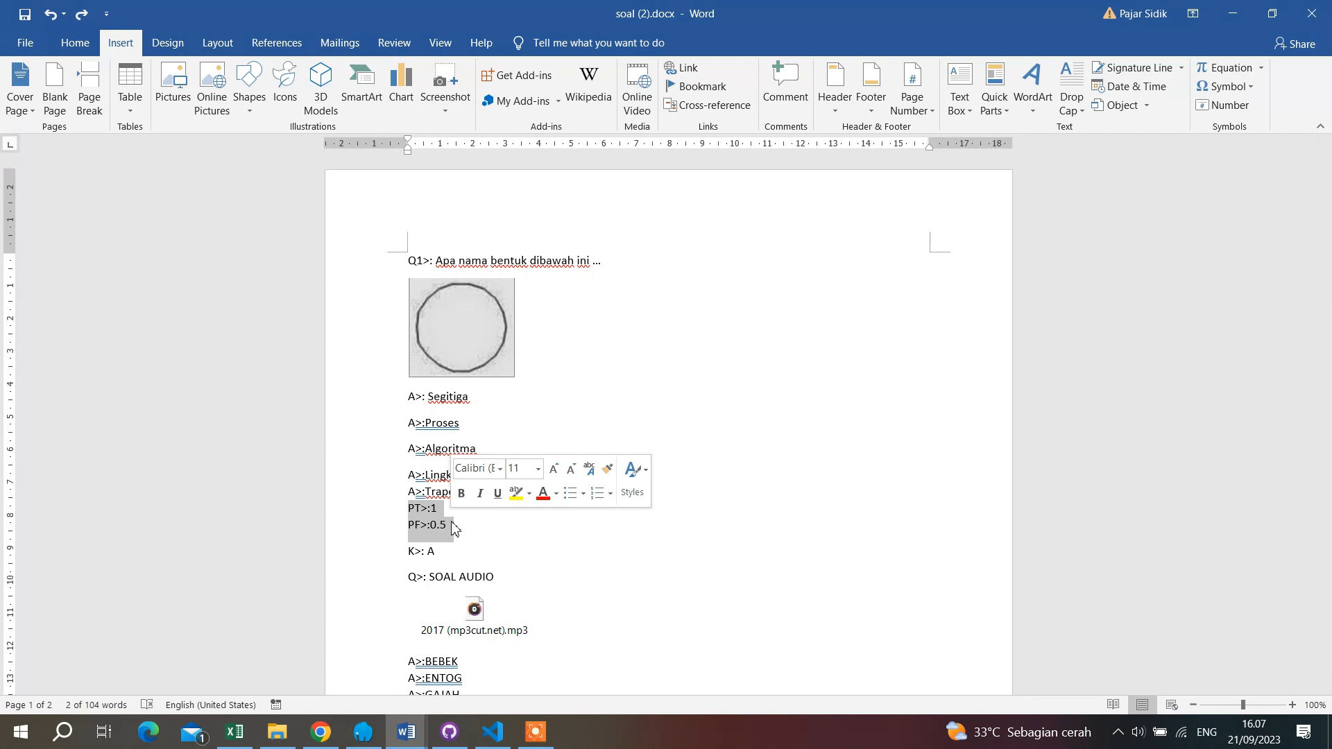
click(410, 508)
drag(411, 508, 453, 538)
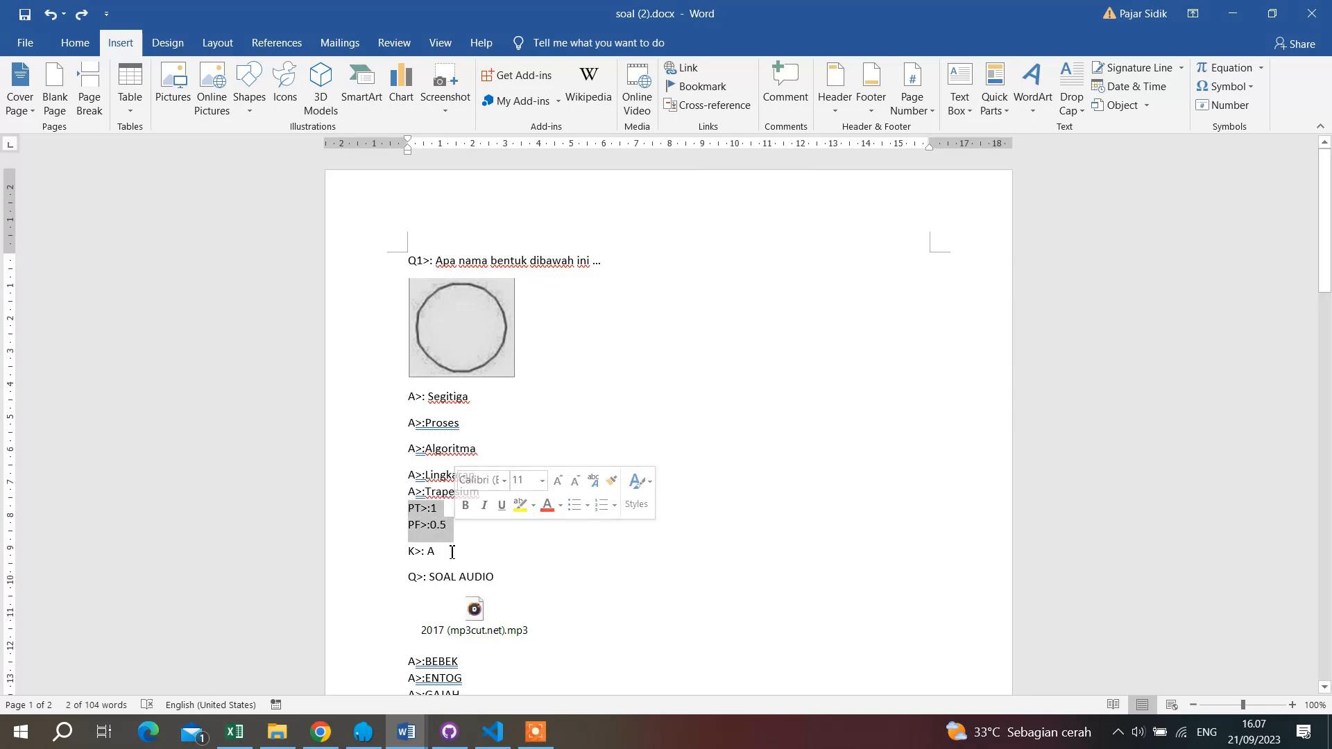
click(413, 512)
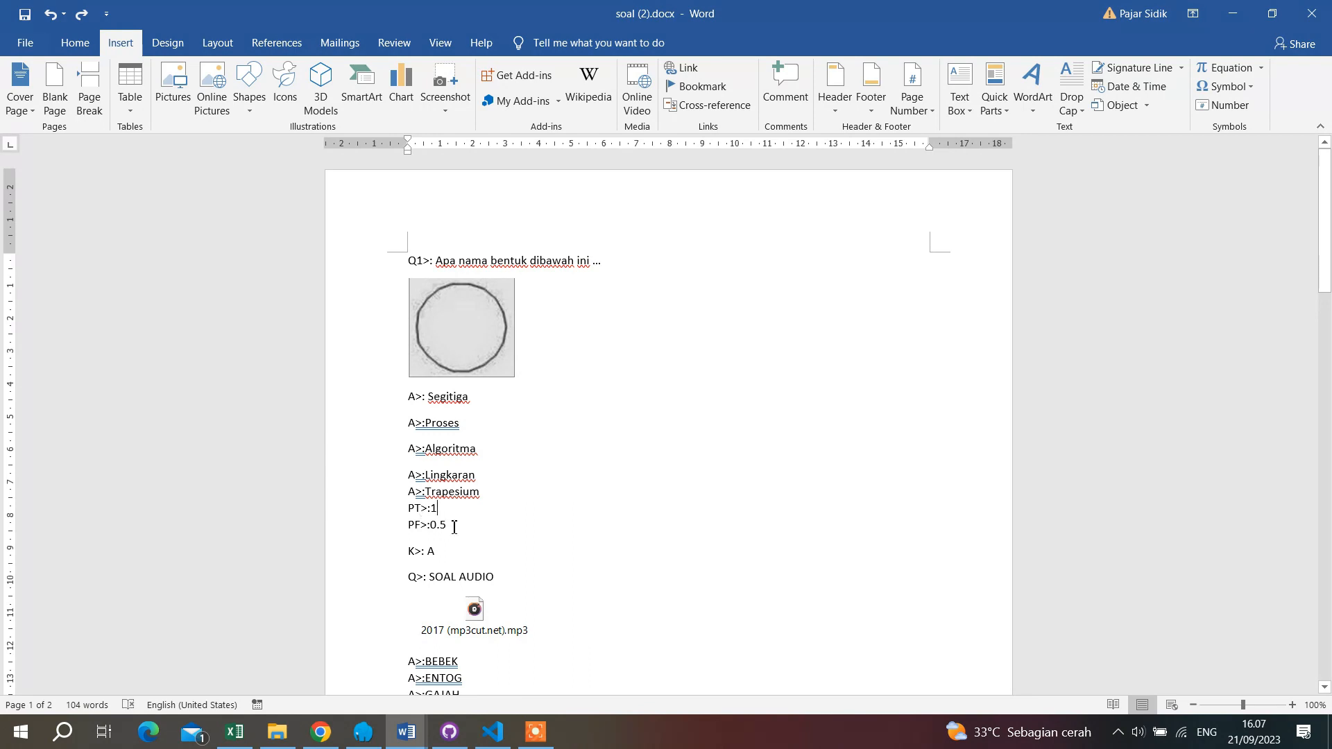
double_click(410, 552)
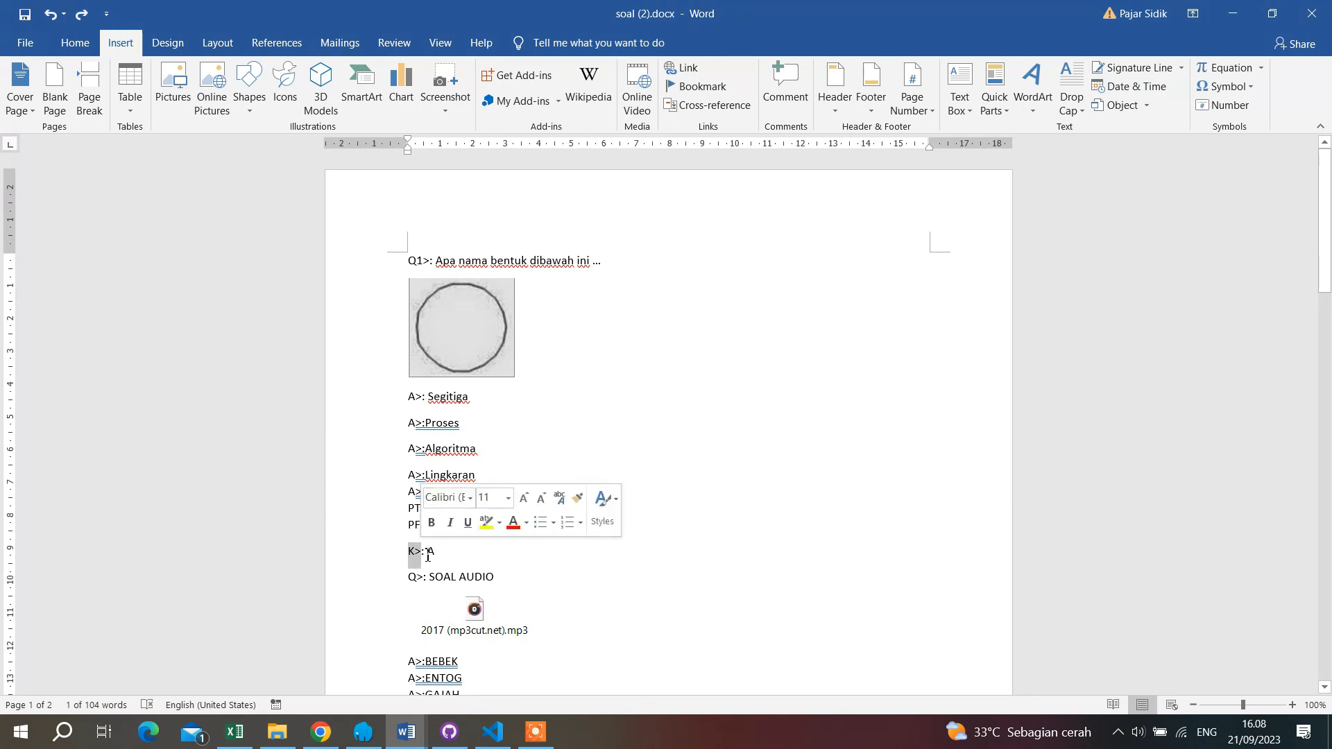
click(436, 555)
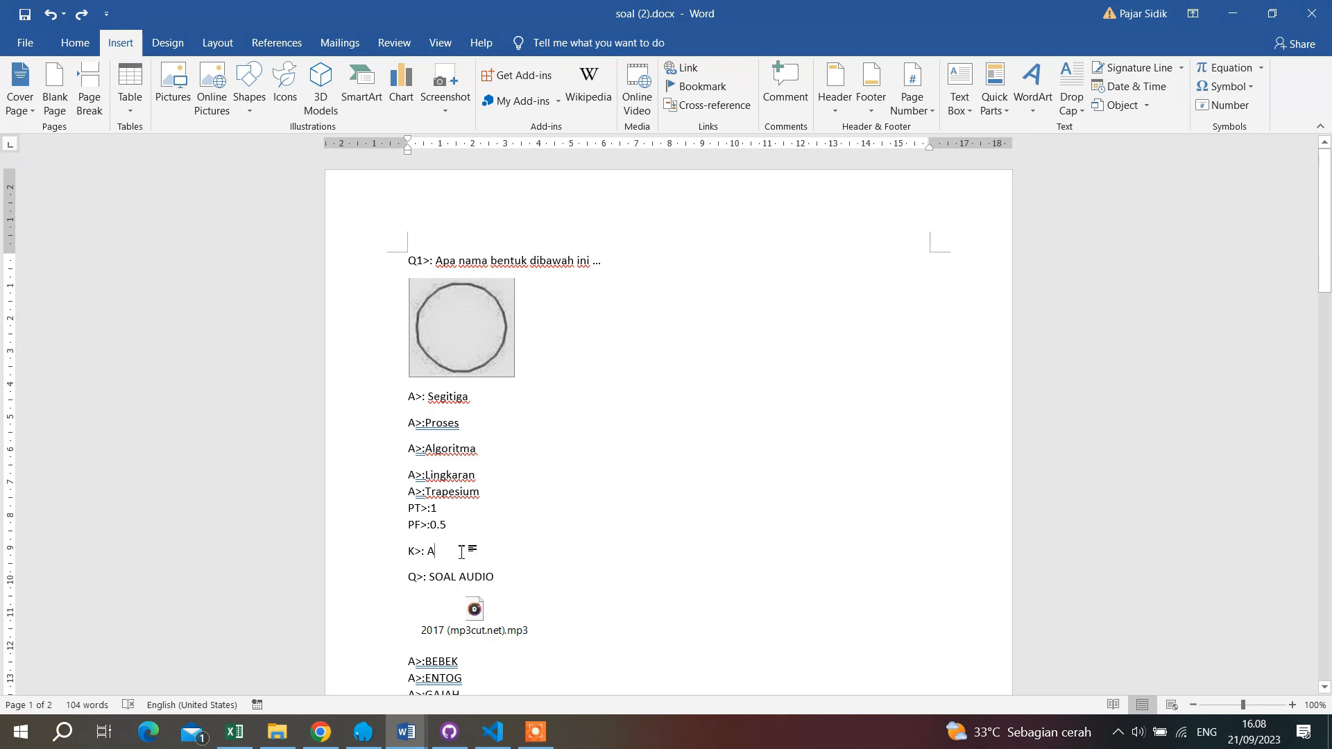
Review the first question's full block and compare it with the SOAL AUDIO question block below it.
scroll(464, 553, down, 1)
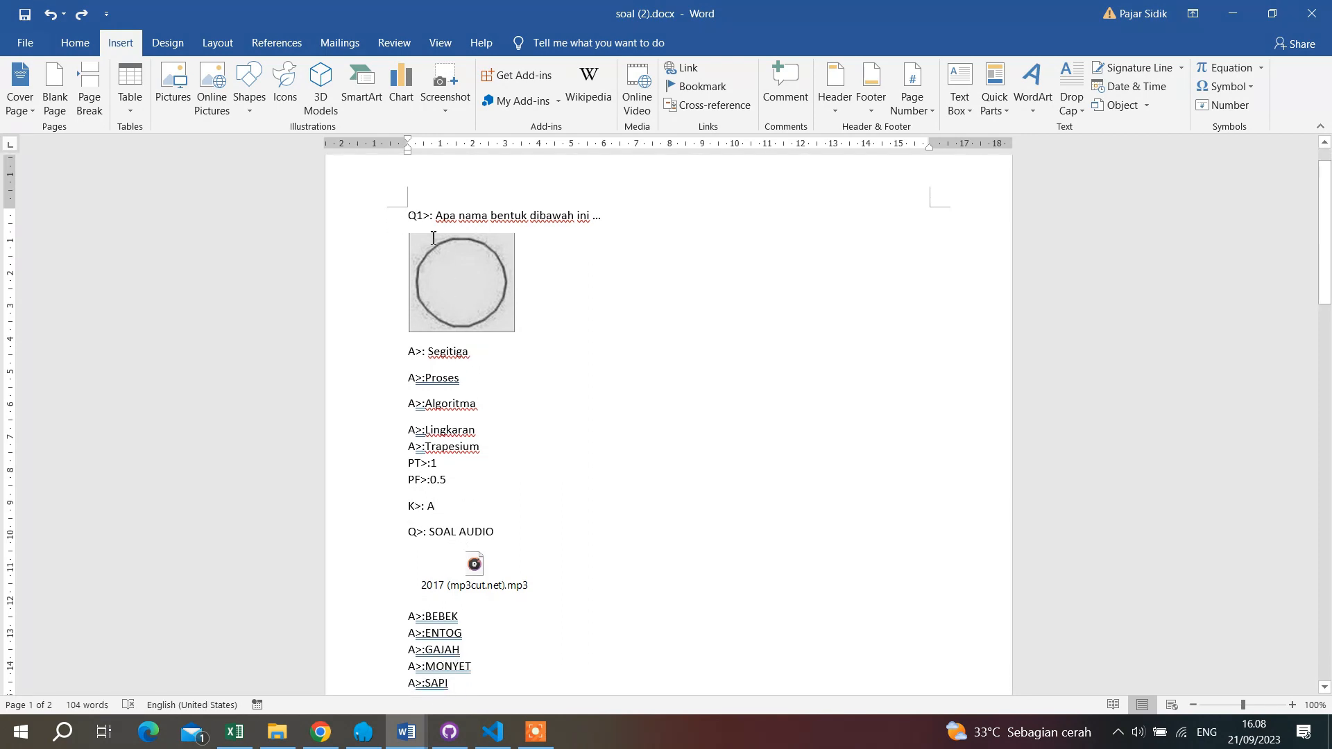
drag(435, 216, 506, 490)
scroll(506, 491, down, 3)
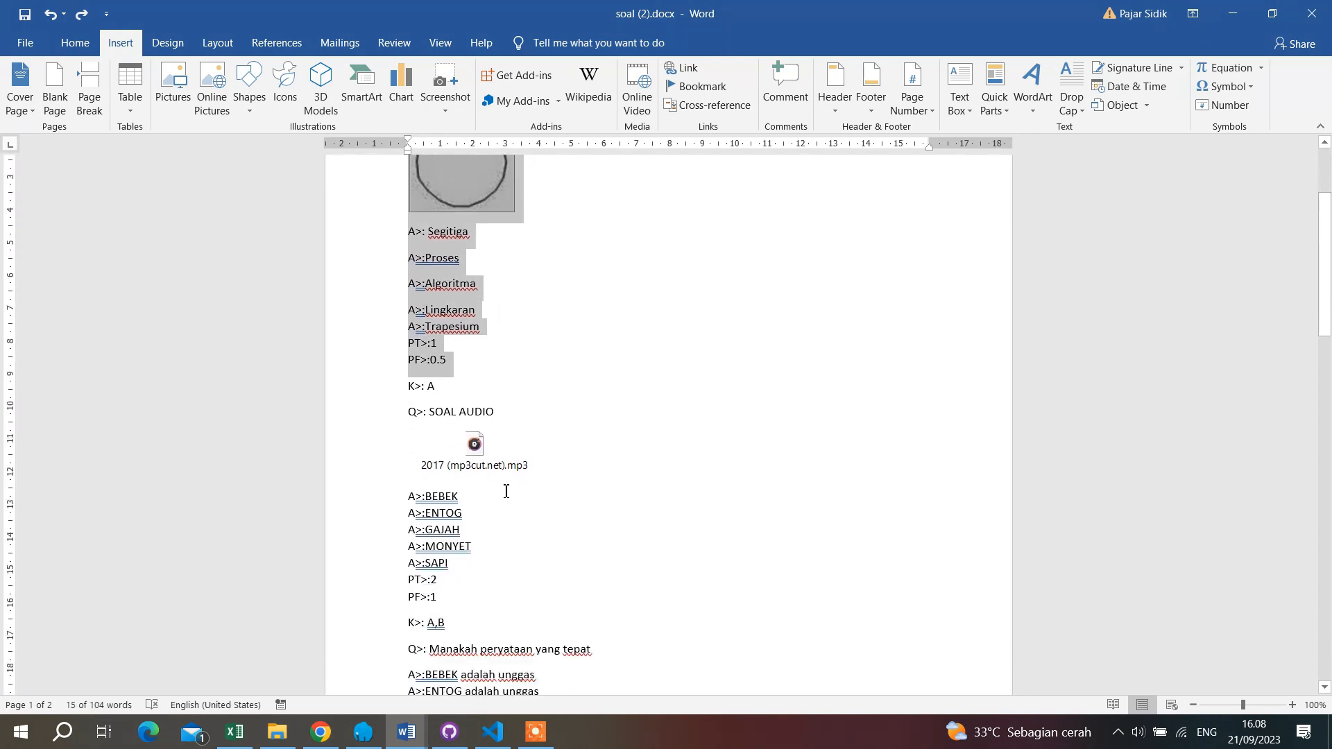
scroll(506, 491, down, 1)
drag(408, 366, 467, 540)
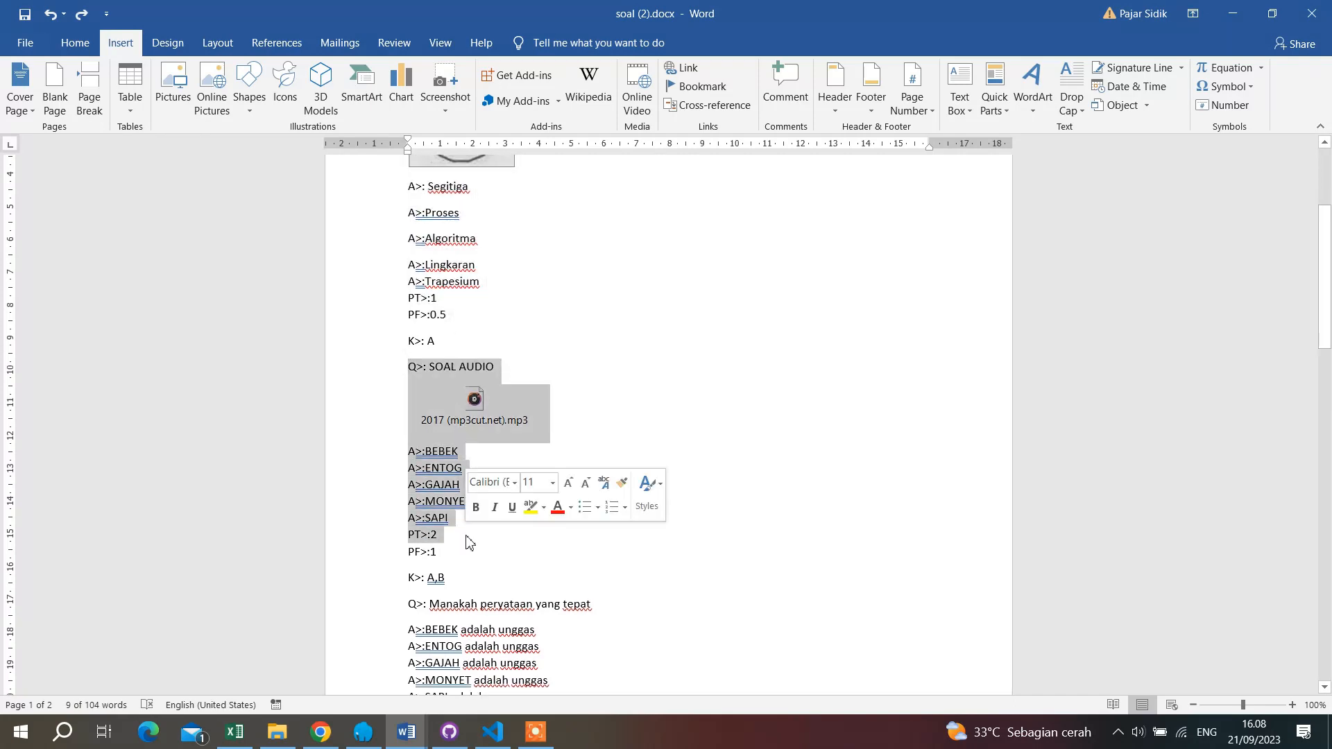
Embed the audio file "Lagu perpisahan - angel 9 band - masa SMA _ lirik musik.mp3" from Downloads on a new line below SOAL AUDIO.
click(492, 369)
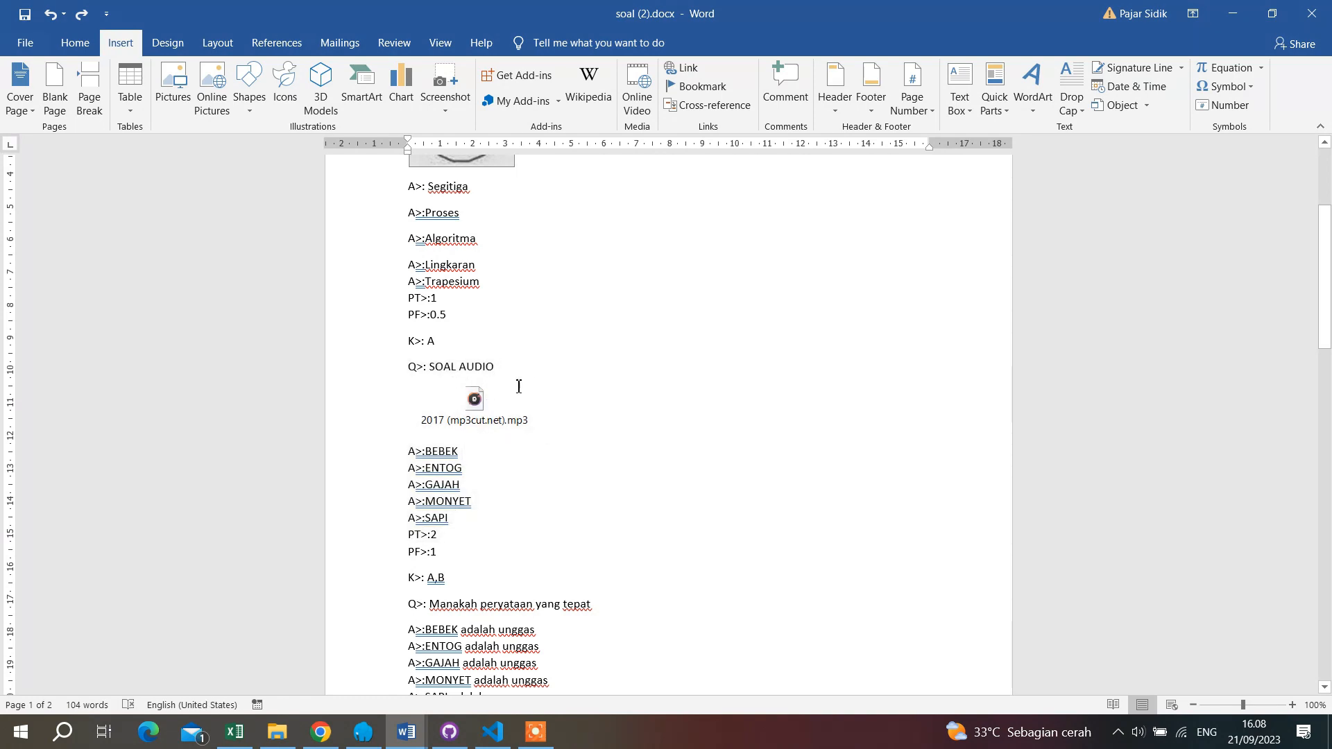
key(Return)
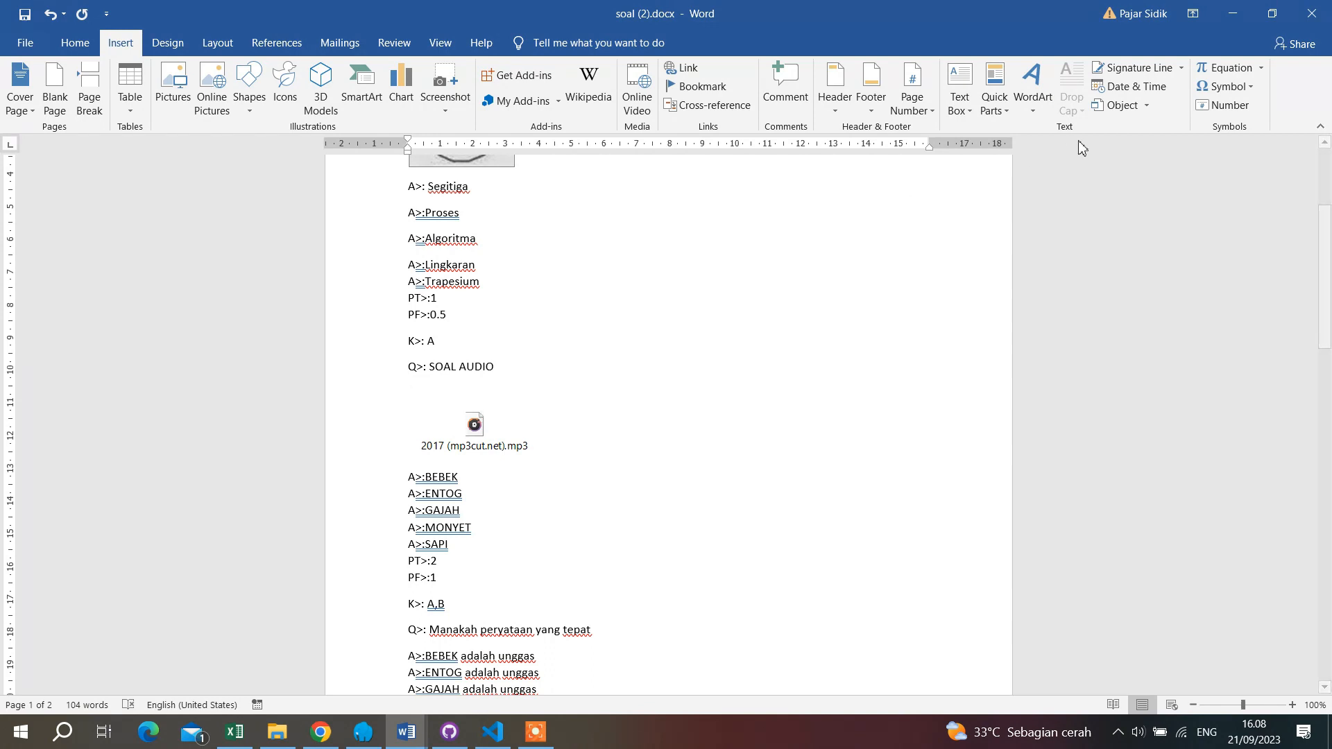
click(1122, 106)
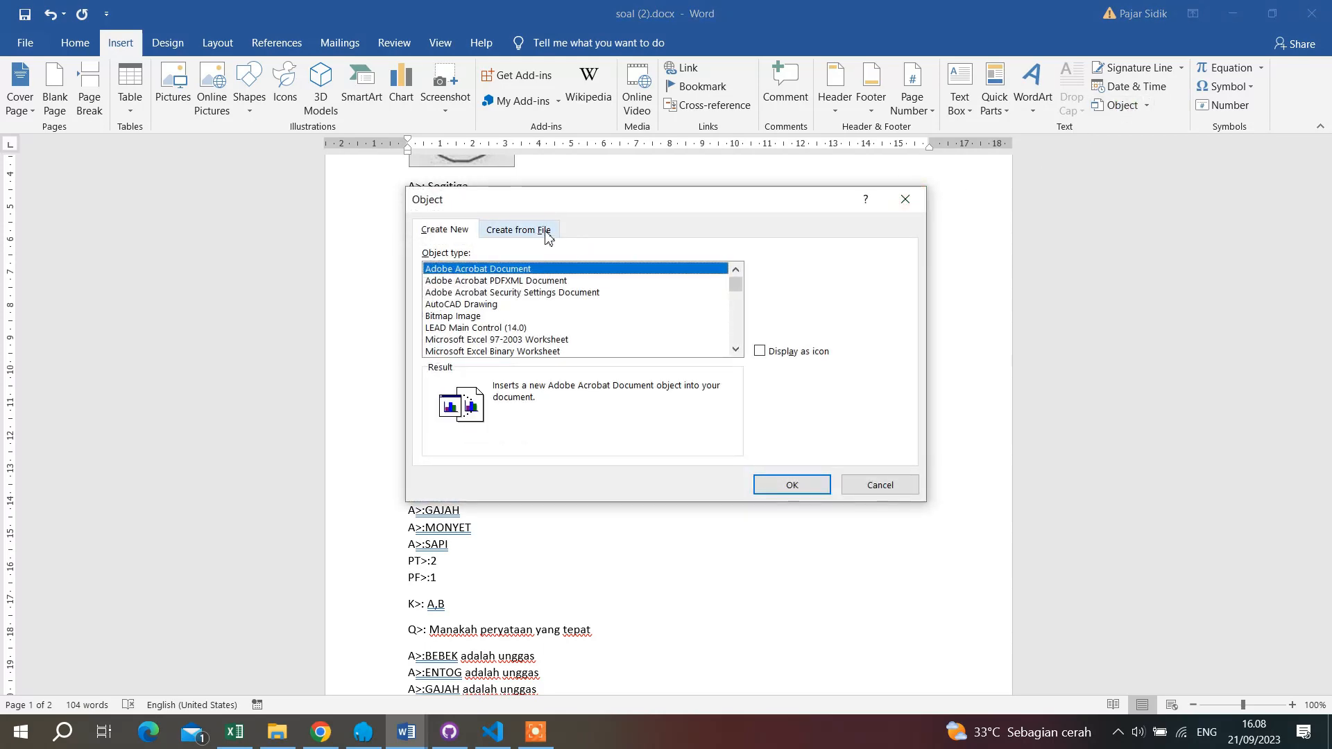
click(547, 236)
click(802, 275)
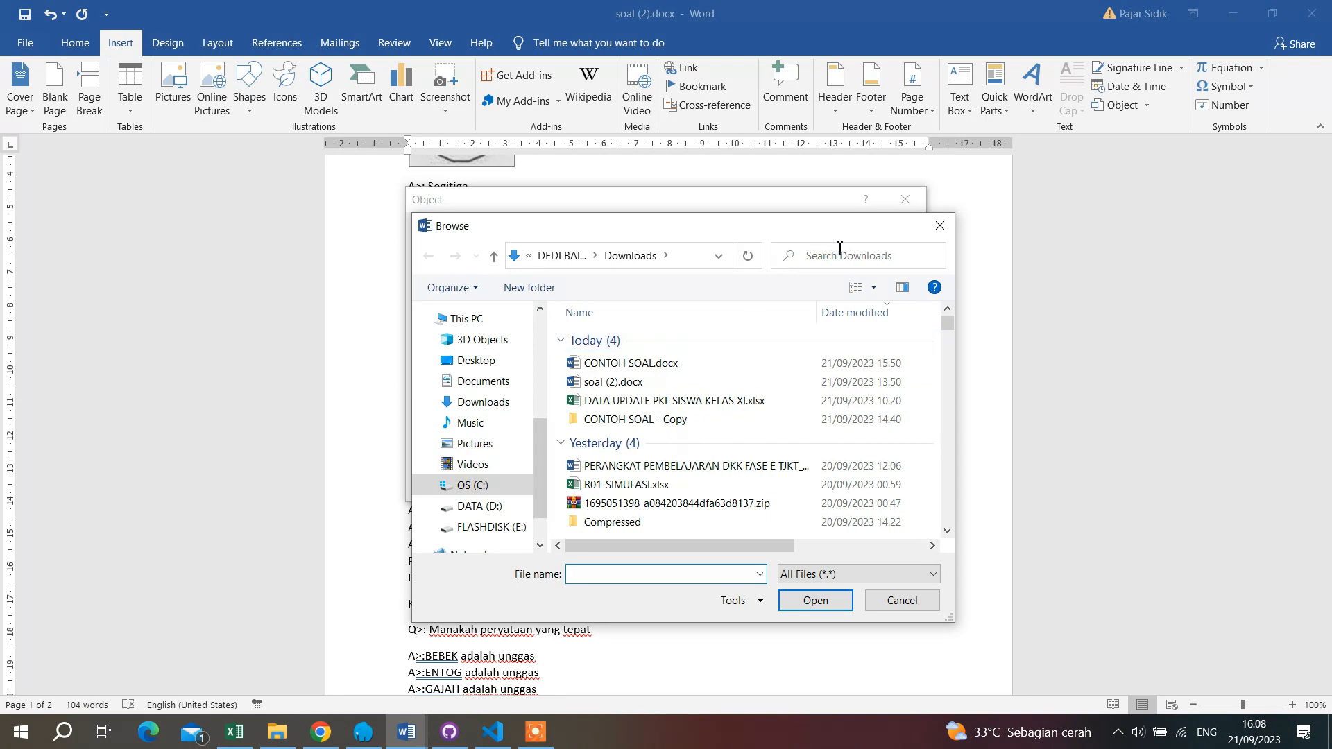
click(844, 254)
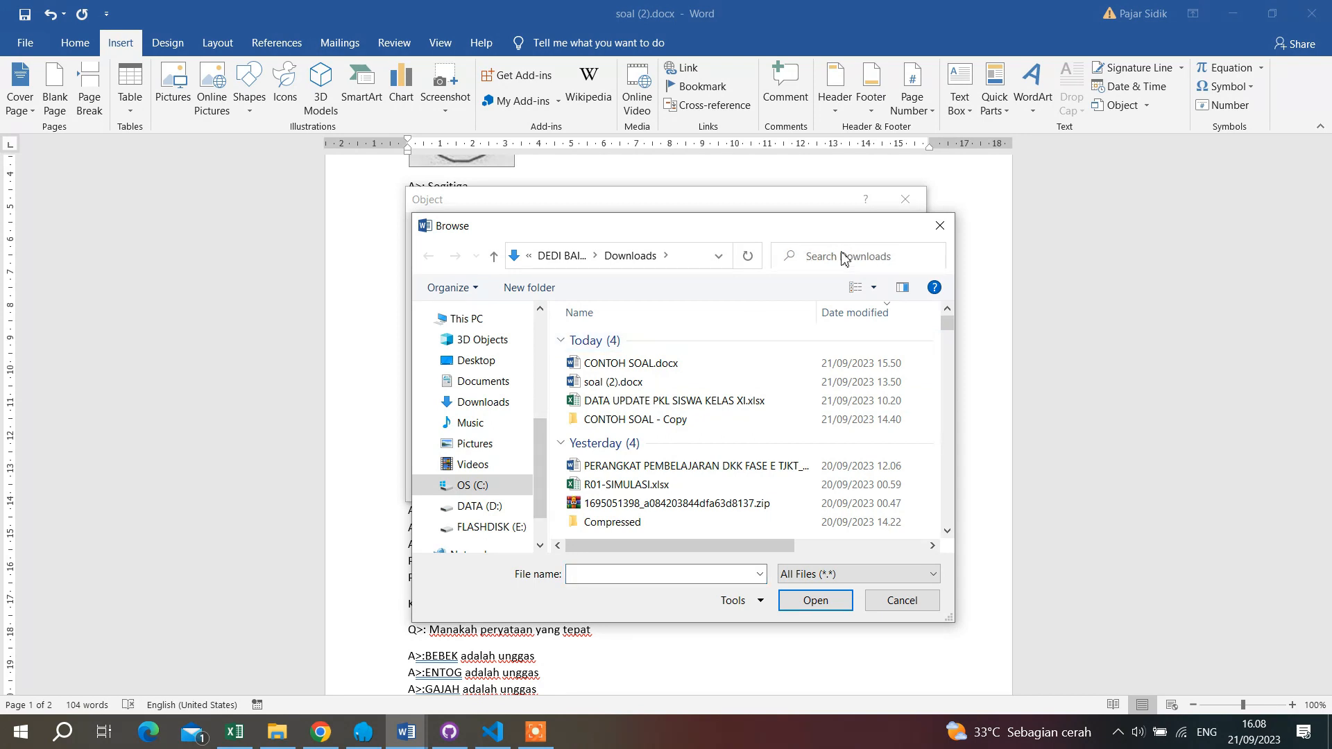
text(.mp3)
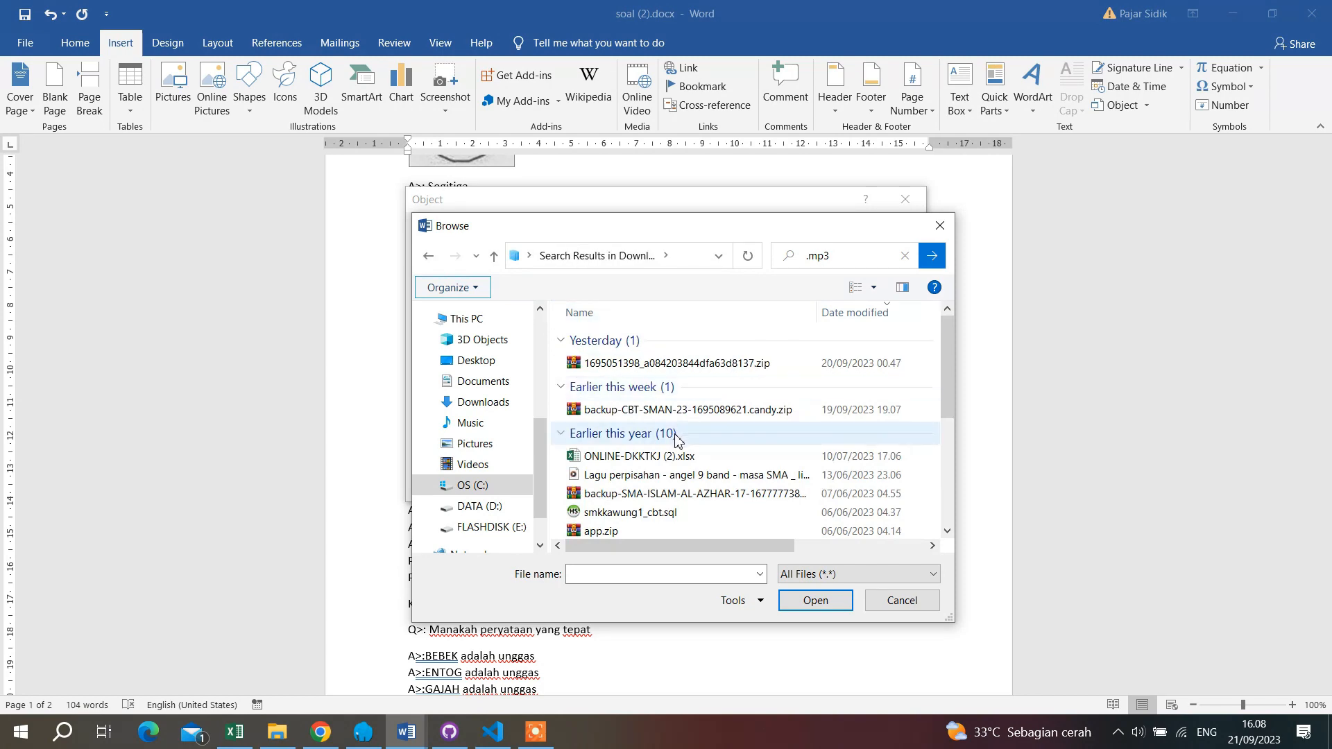
scroll(659, 468, down, 1)
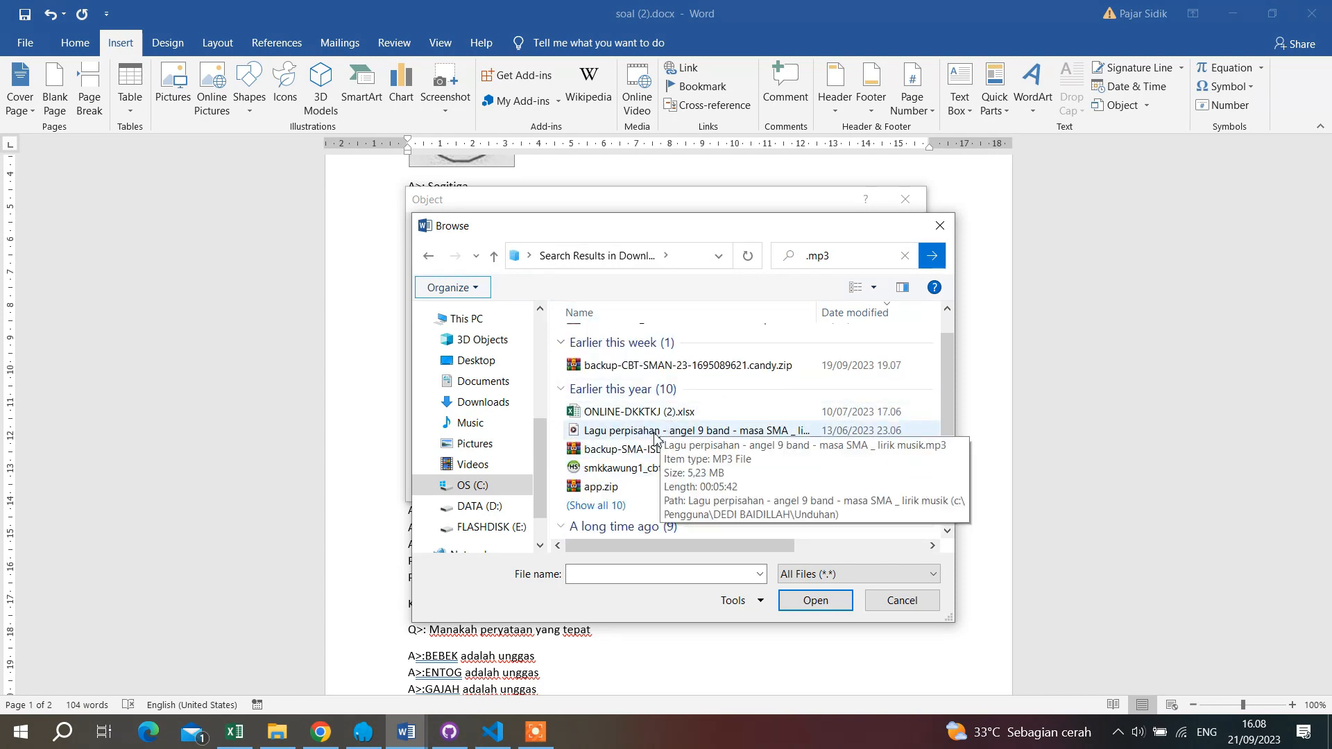
double_click(656, 431)
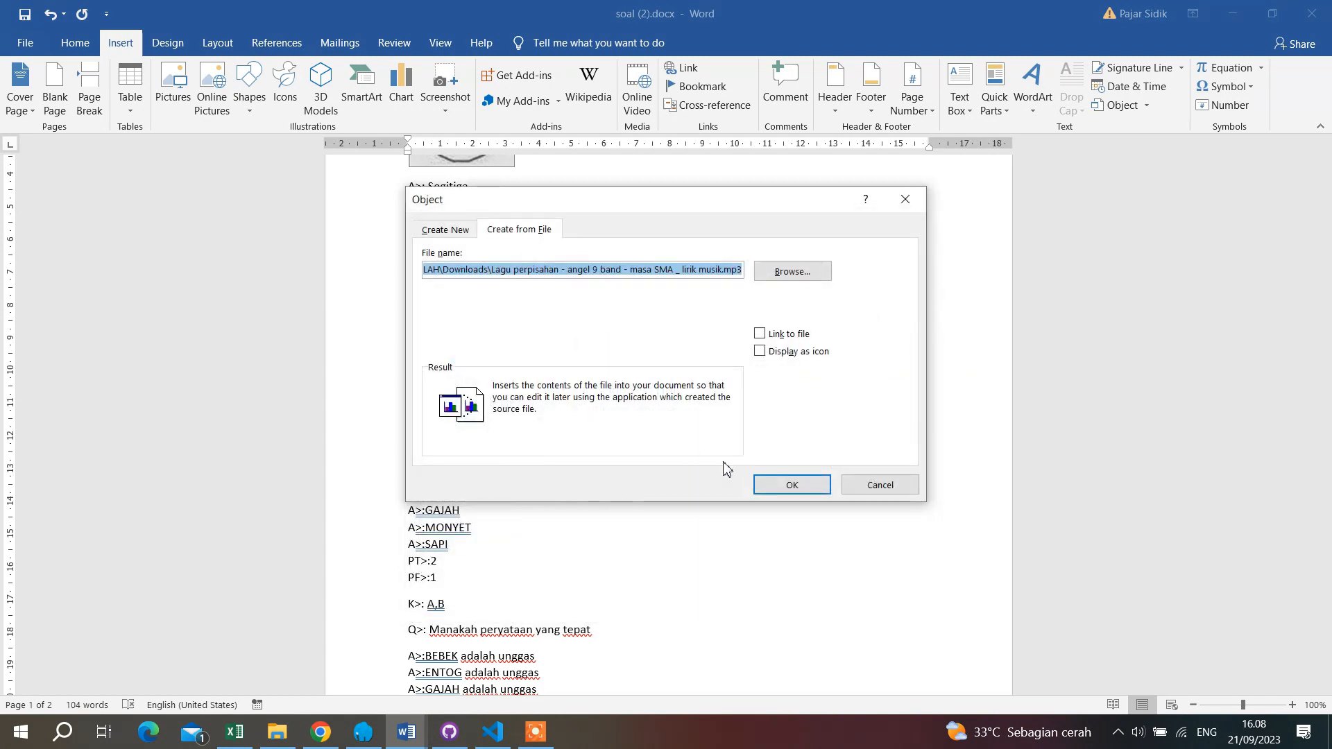
click(769, 484)
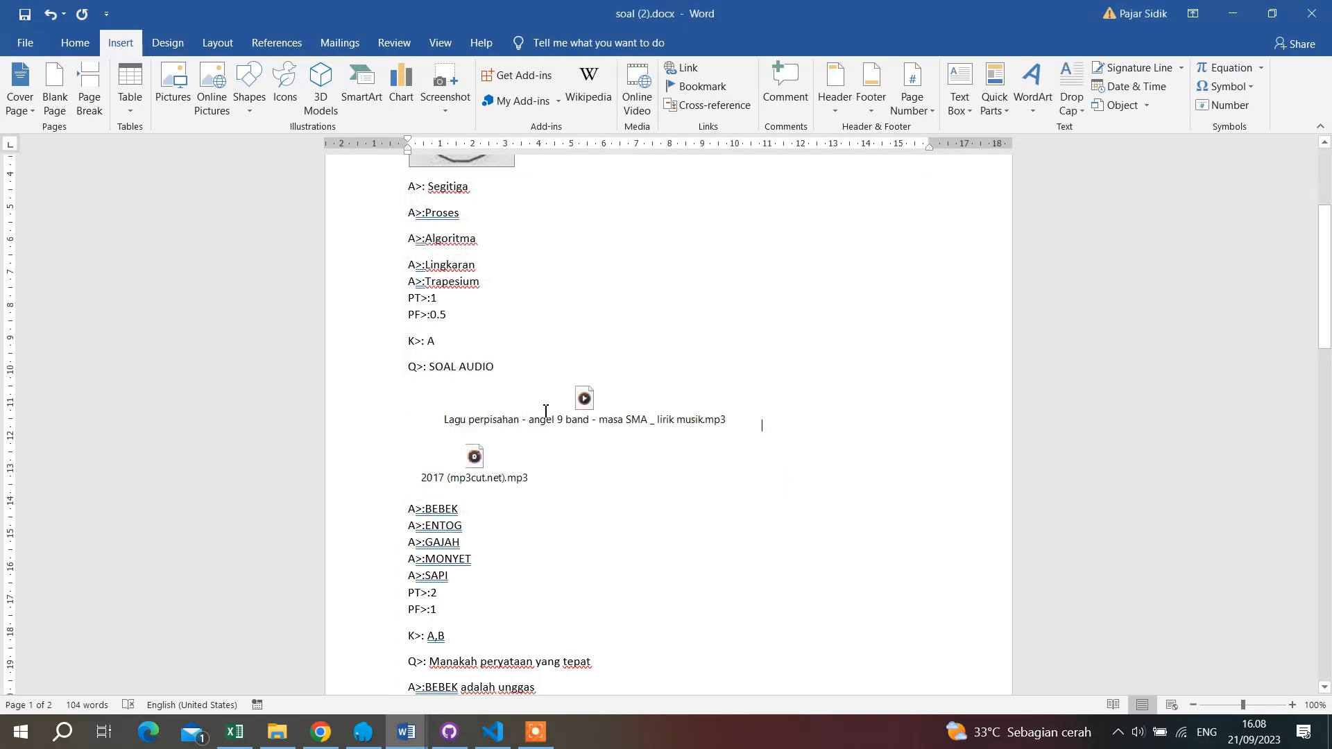
click(546, 417)
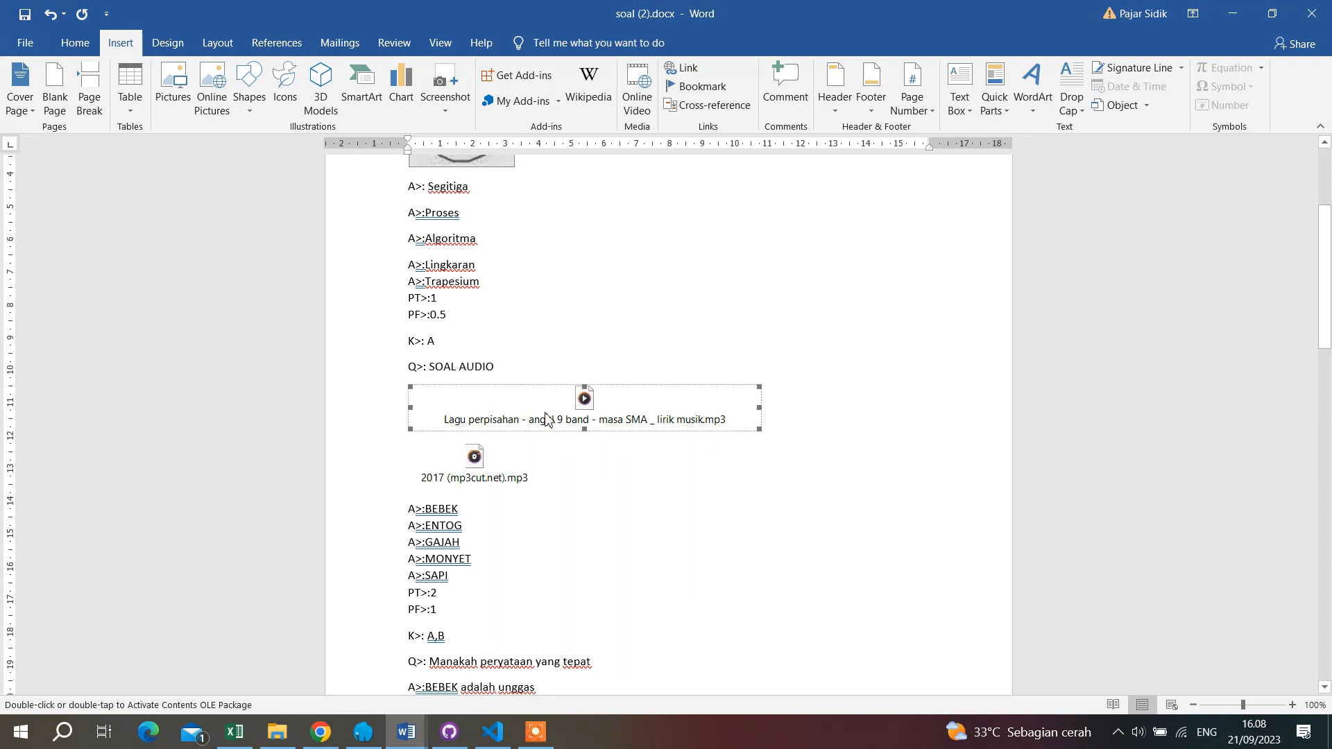
Delete the embedded "Lagu perpisahan" audio object below the SOAL AUDIO line.
key(Delete)
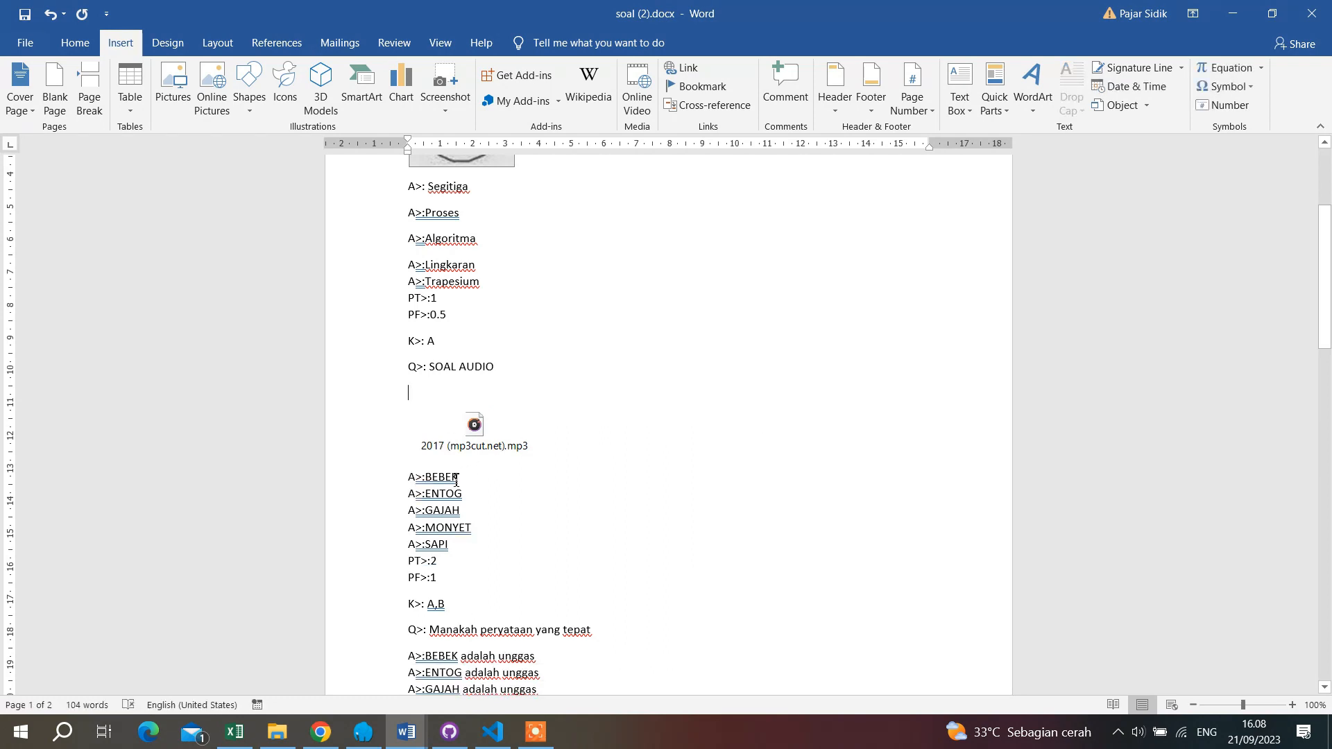
Examine the A>: answer options from BEBEK to SAPI and the K>: line of the SOAL AUDIO question.
drag(409, 478, 494, 550)
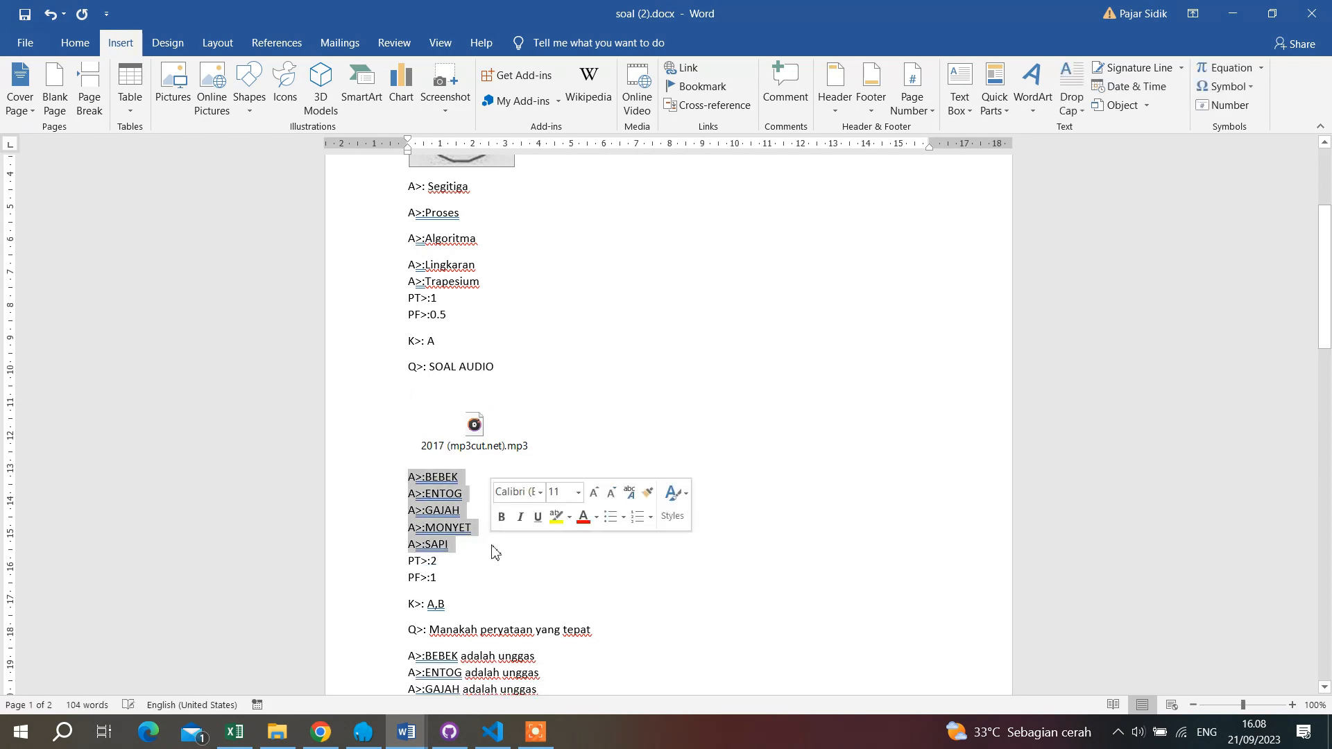
scroll(494, 548, down, 1)
scroll(494, 547, down, 3)
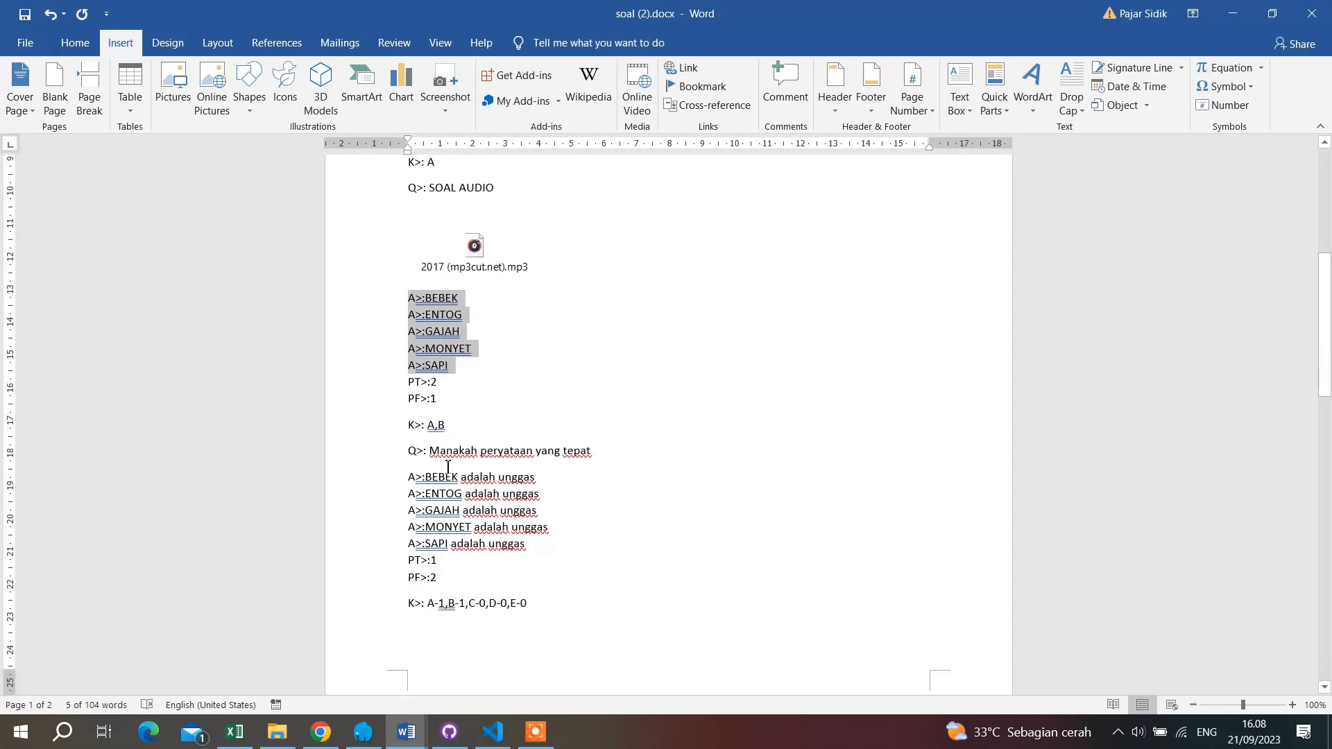
scroll(439, 436, up, 1)
click(423, 352)
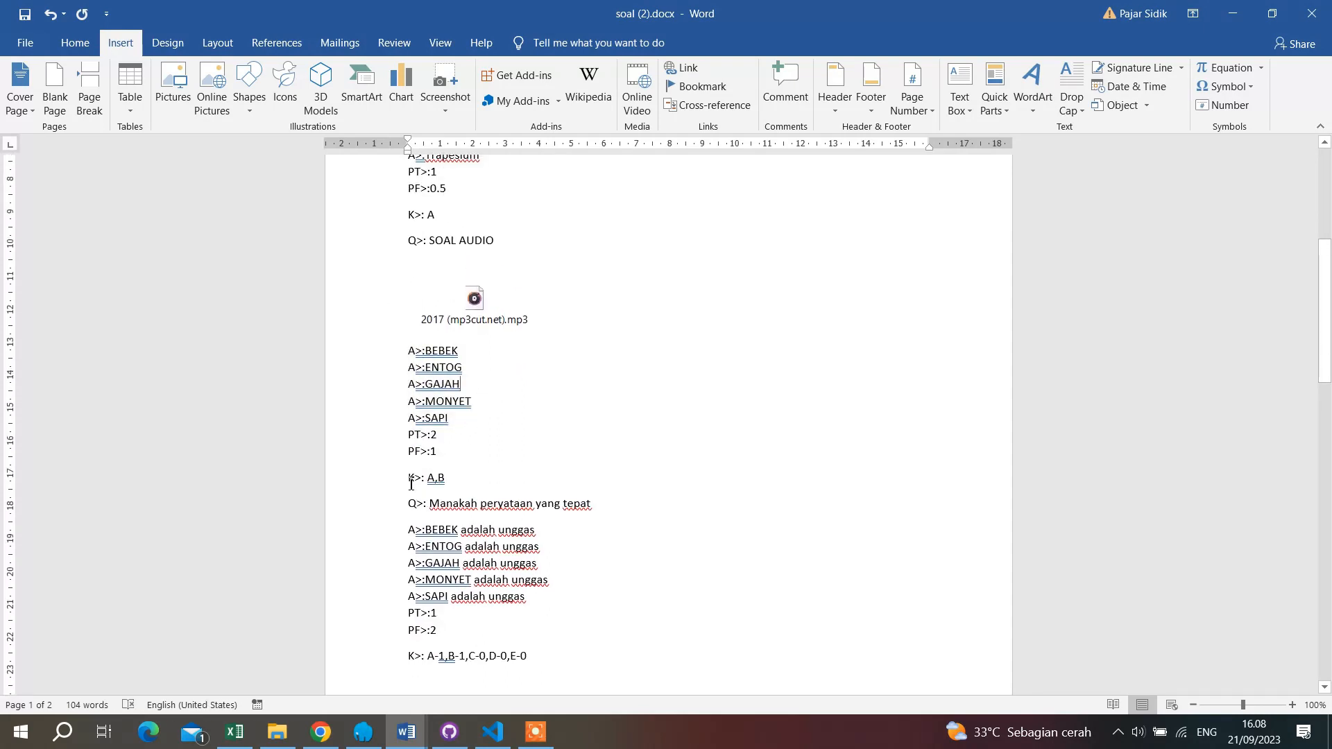
drag(409, 485, 453, 484)
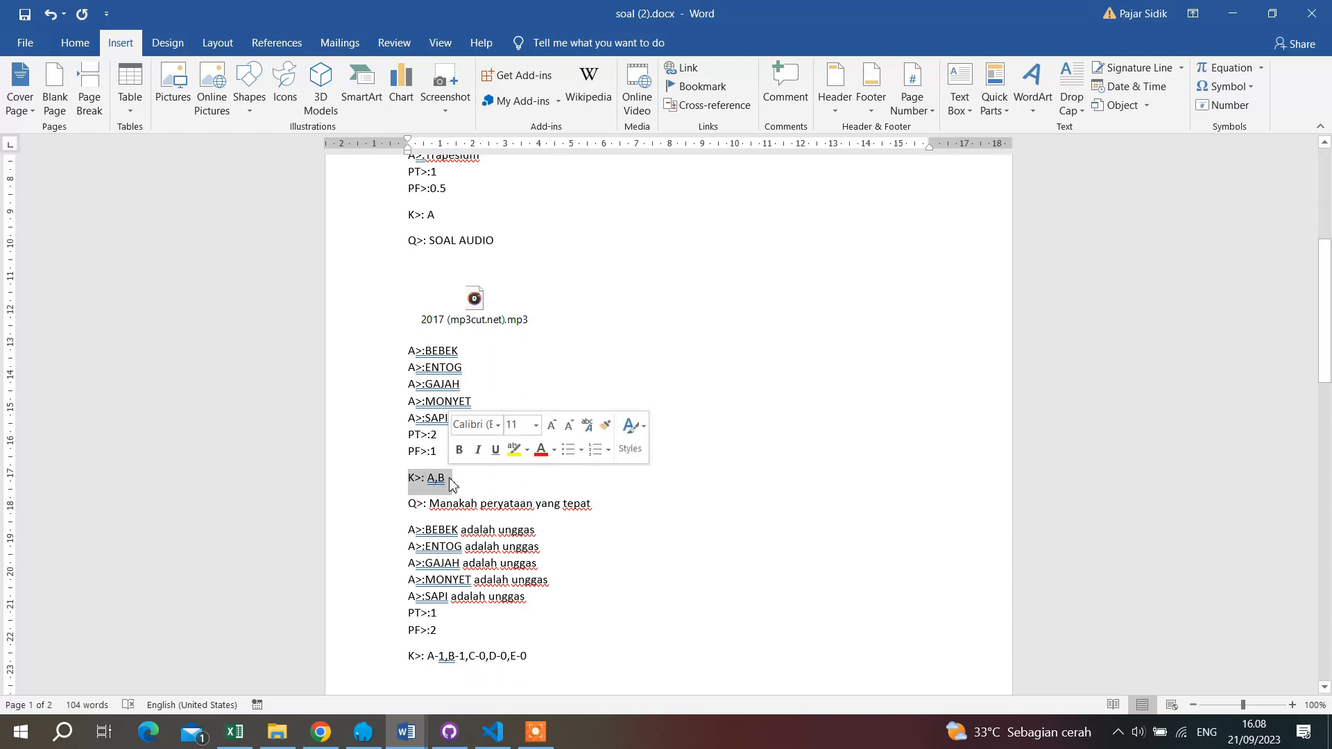
click(472, 390)
scroll(468, 368, up, 1)
scroll(471, 386, down, 1)
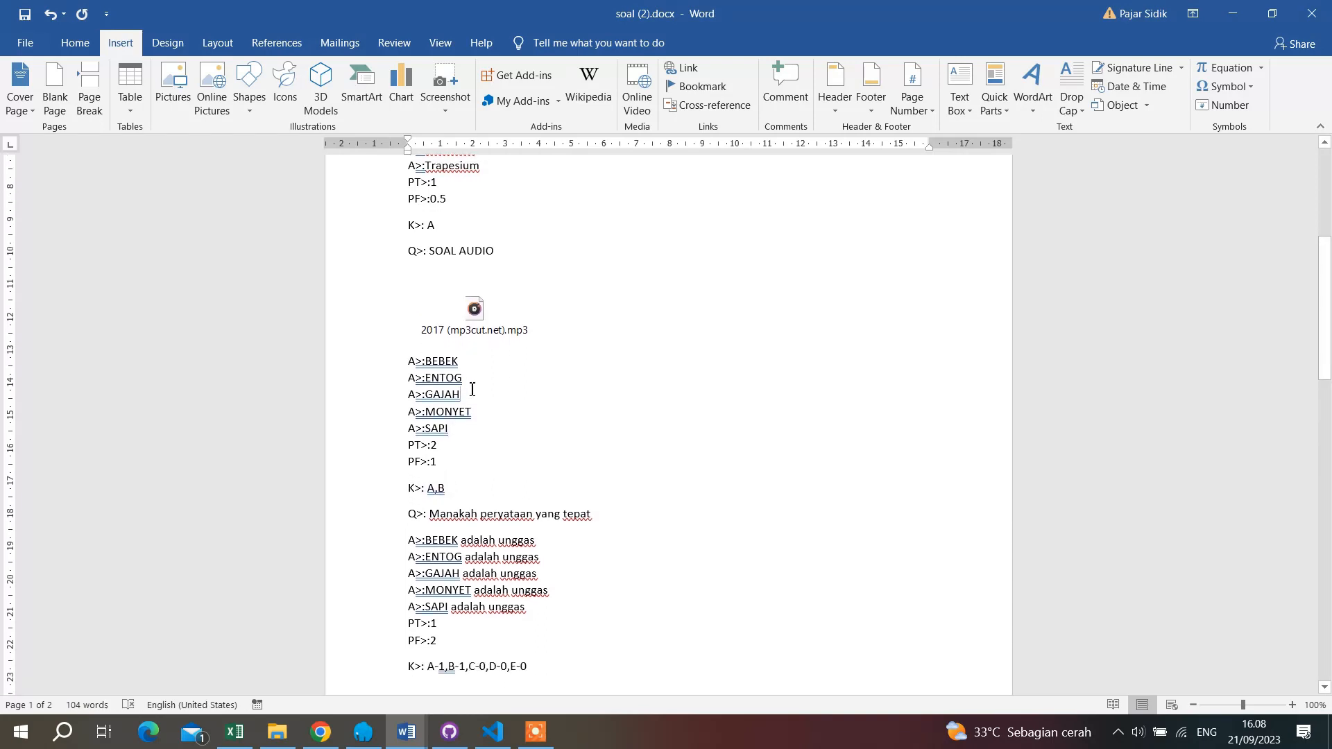
Compare the SOAL AUDIO question line with its K>: line and check how the multiple answer letters are separated.
drag(409, 249, 492, 255)
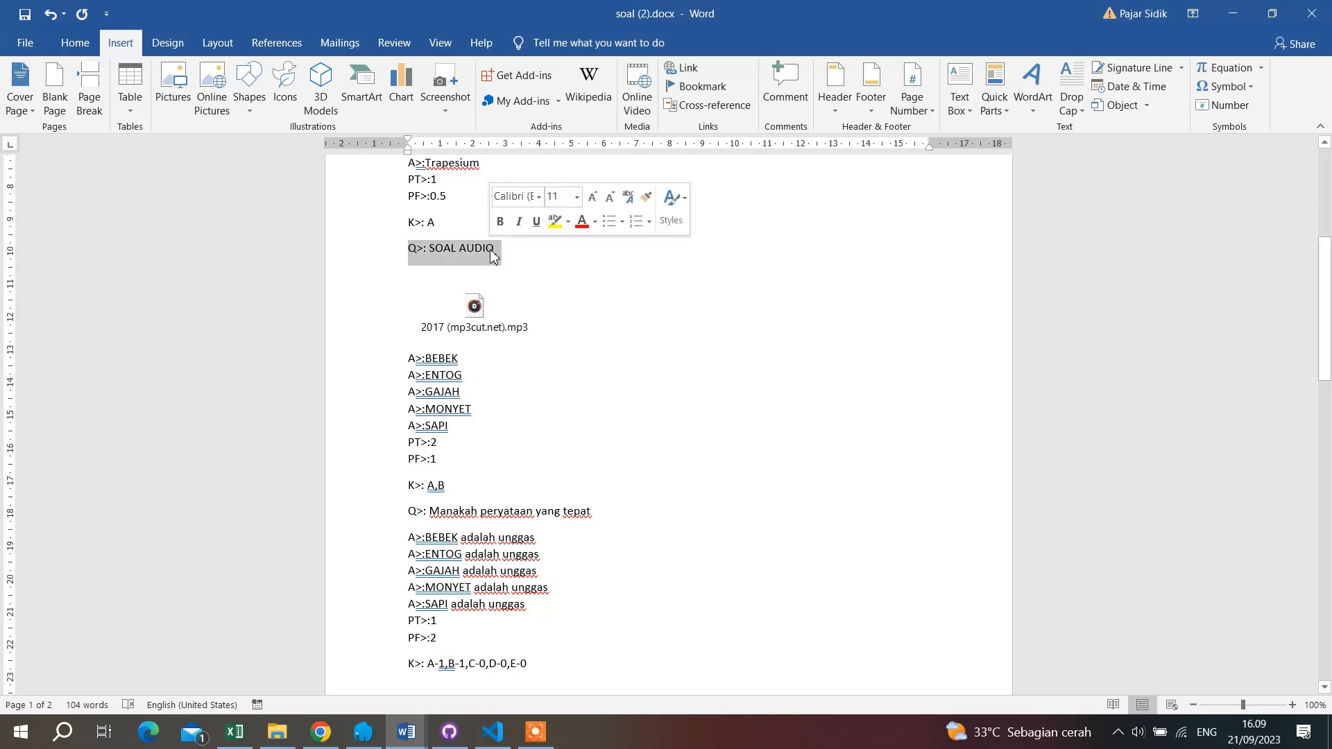
click(457, 458)
drag(422, 488, 448, 486)
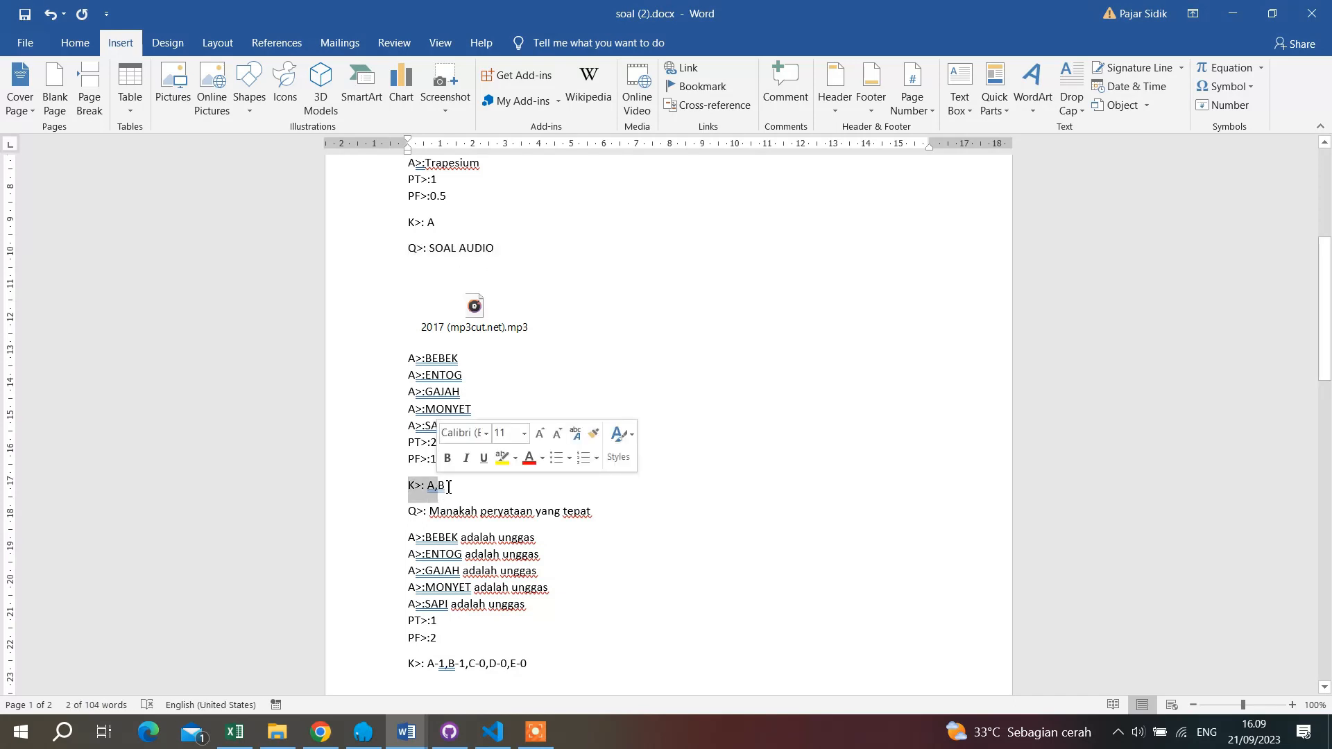
click(460, 486)
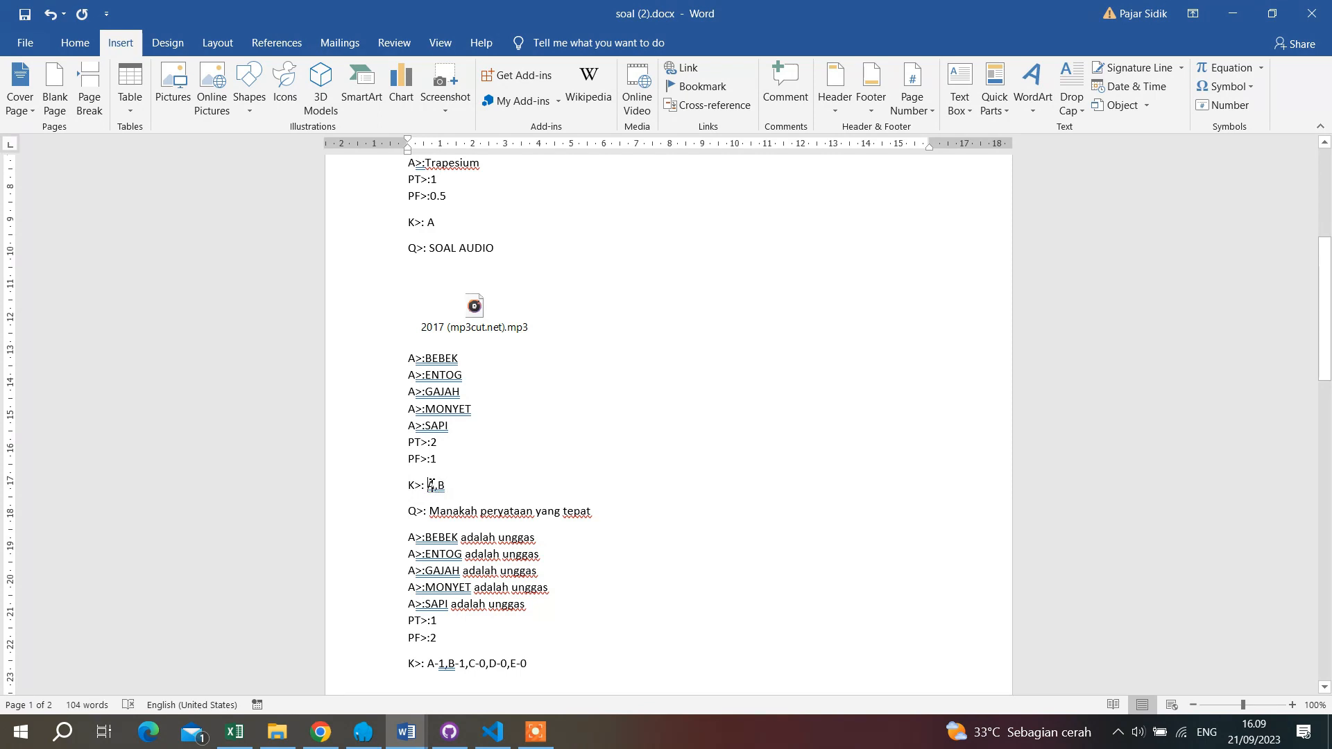
double_click(430, 485)
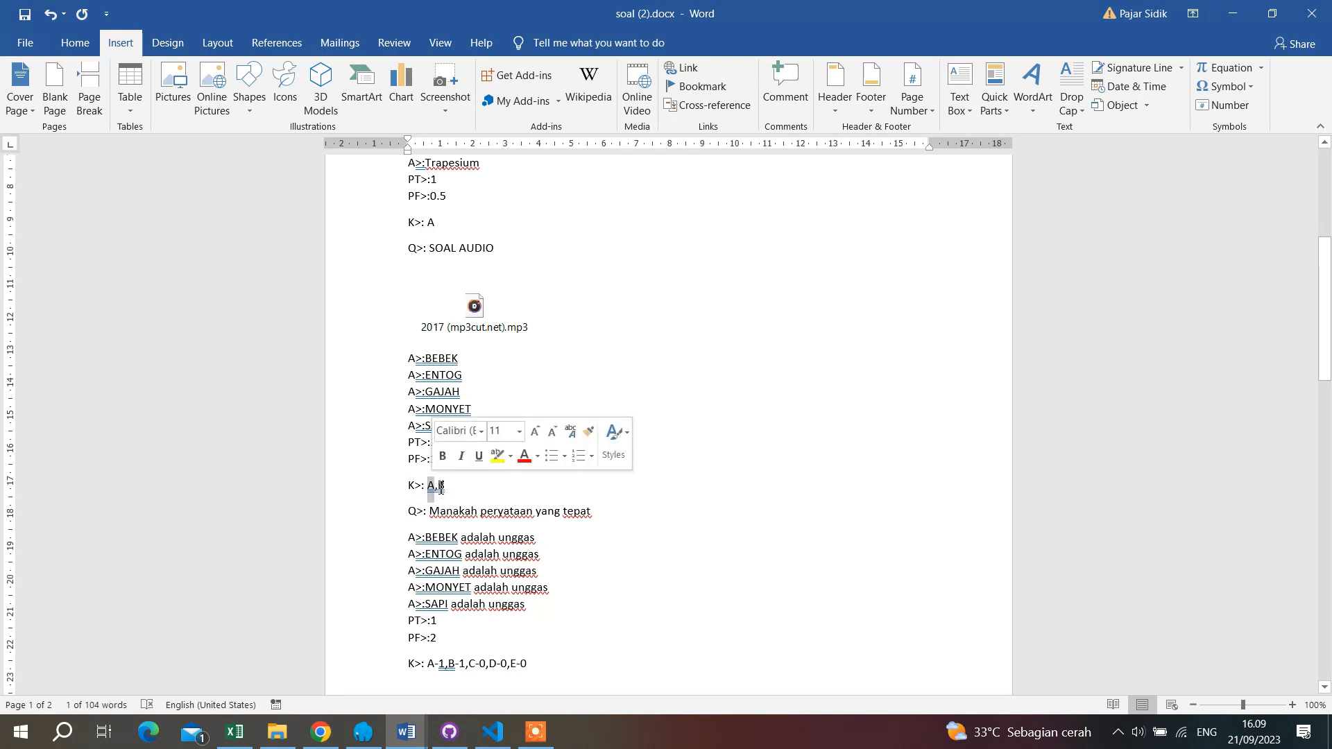
click(440, 487)
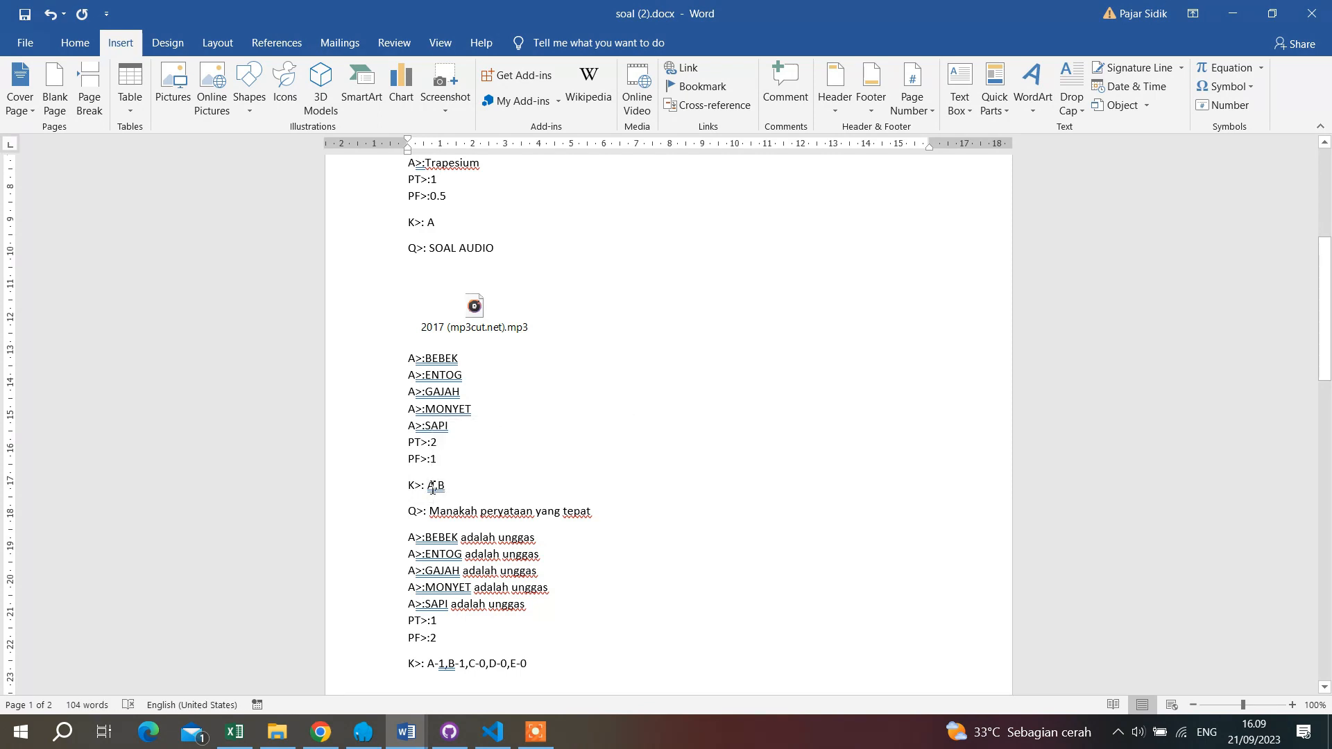
drag(428, 488, 447, 486)
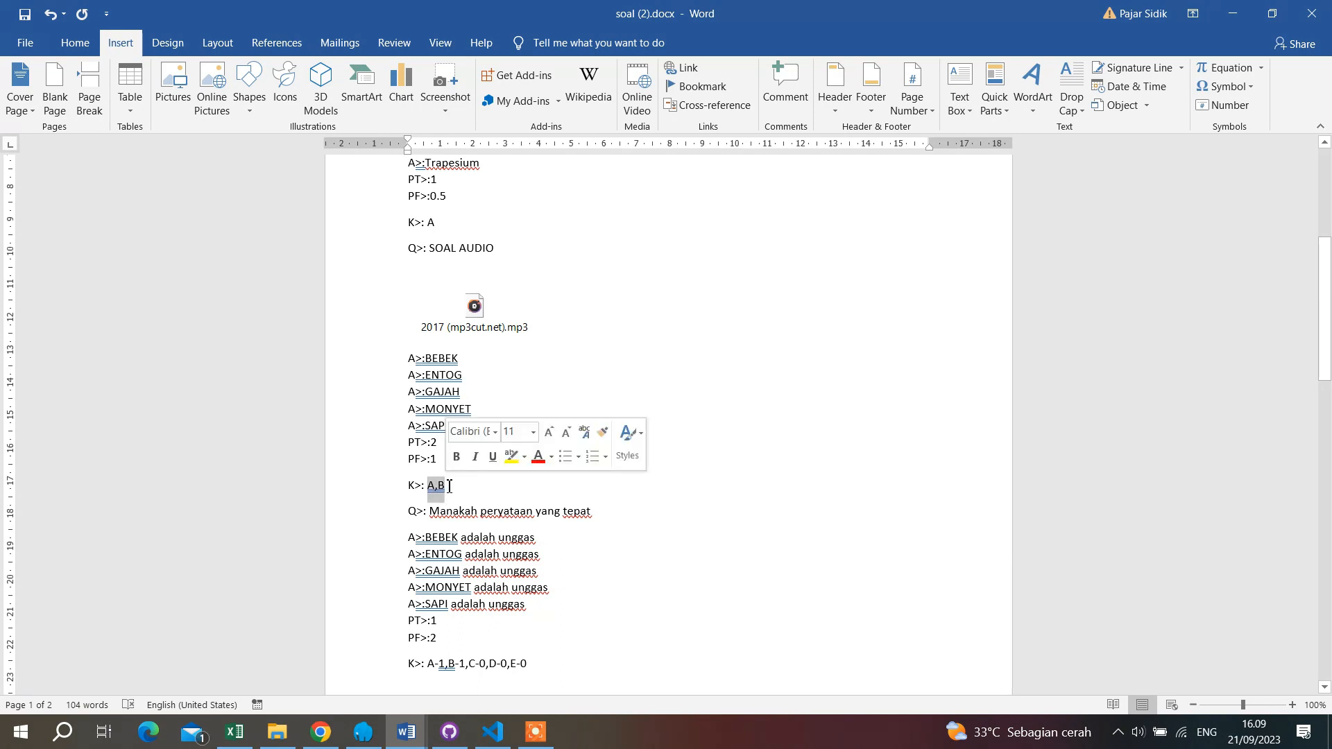
click(409, 358)
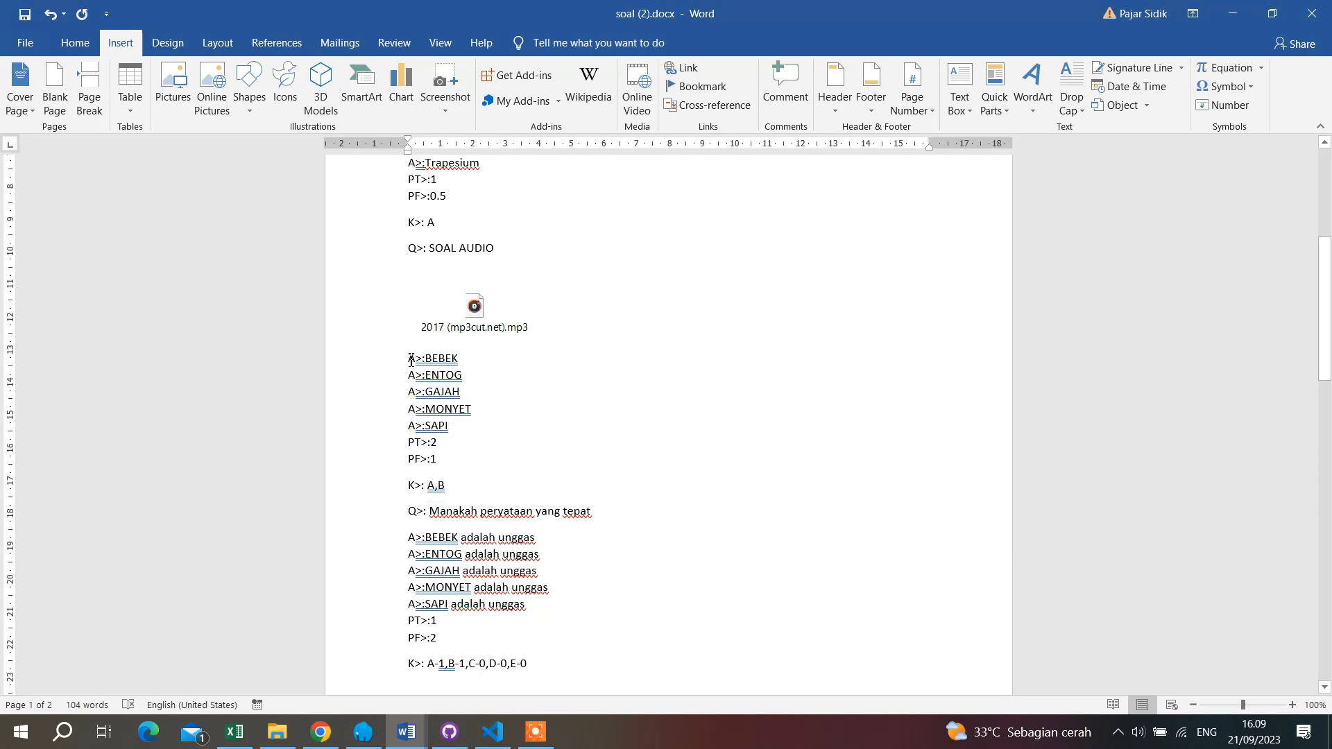
Examine the "Manakah peryataan yang tepat" question block, relating each A>: statement to its letter-number pair in the K>: line.
scroll(446, 417, down, 4)
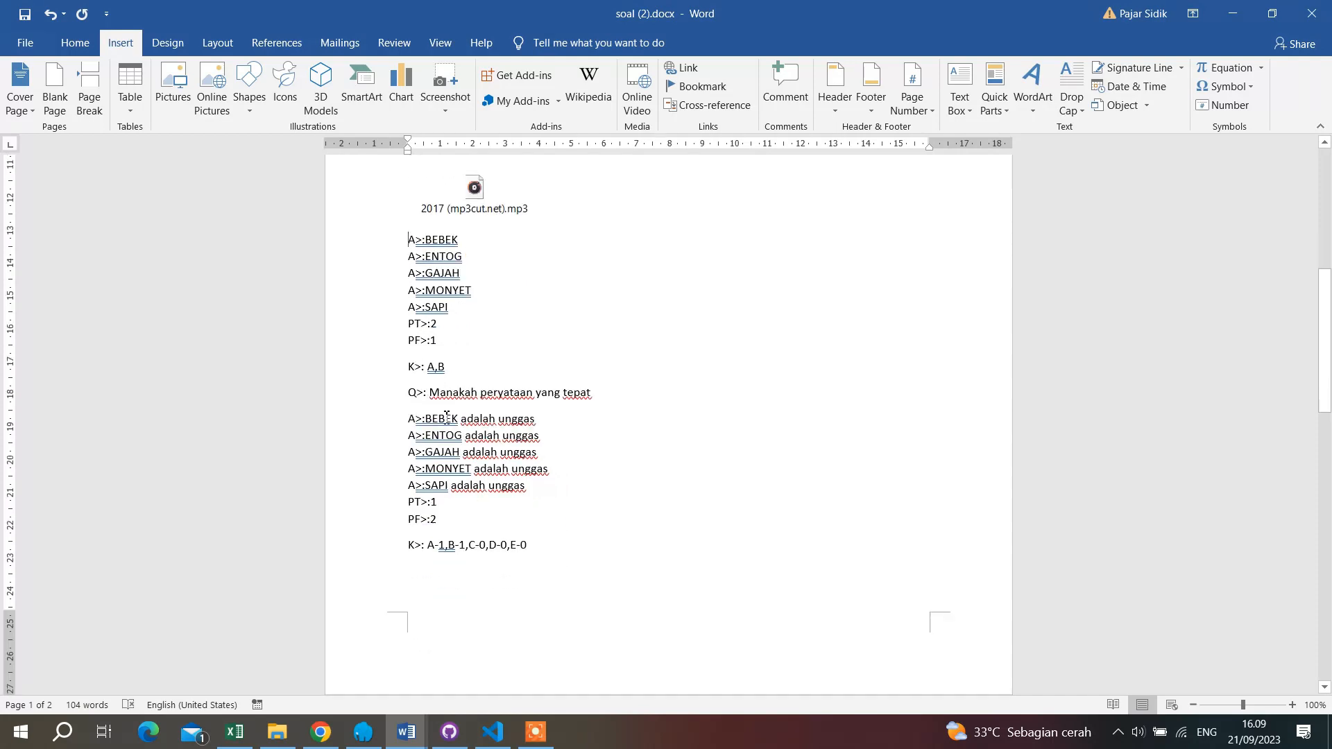
scroll(416, 326, up, 1)
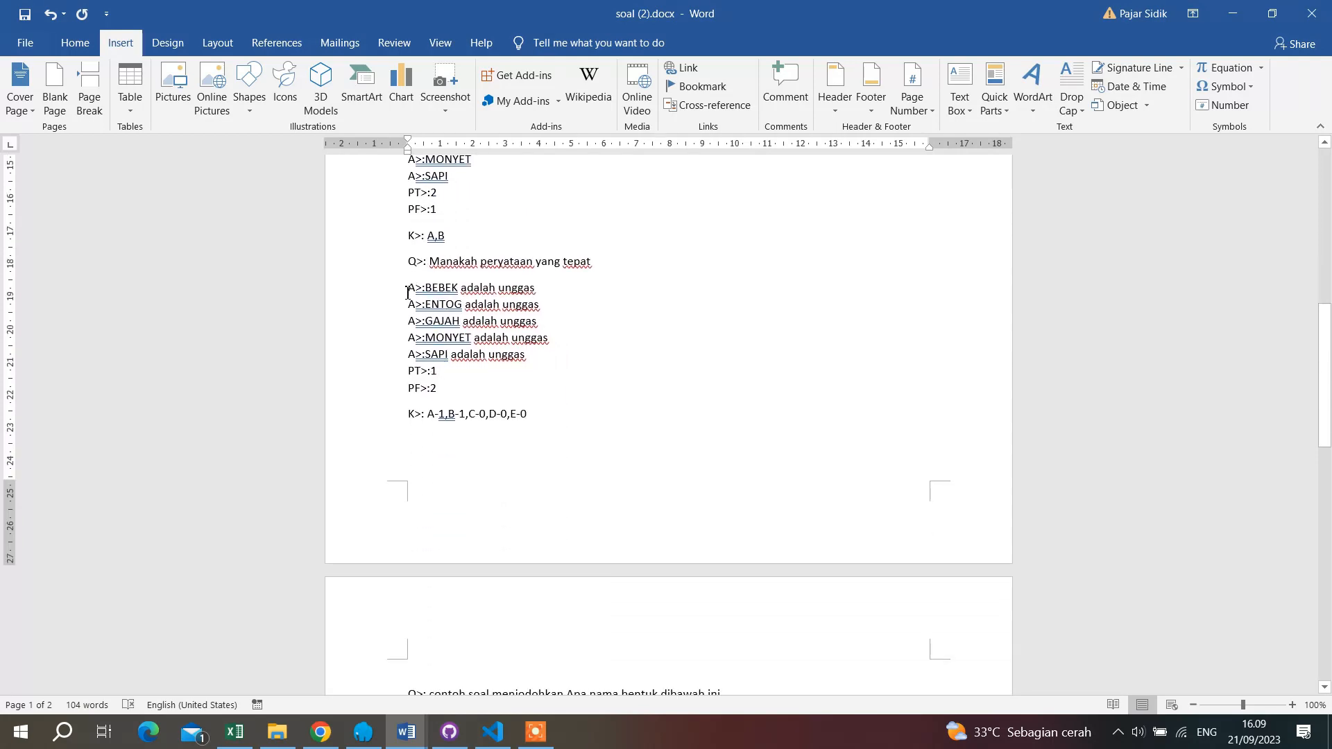
drag(407, 259, 500, 415)
click(467, 390)
drag(409, 415, 486, 417)
click(460, 415)
drag(408, 287, 538, 288)
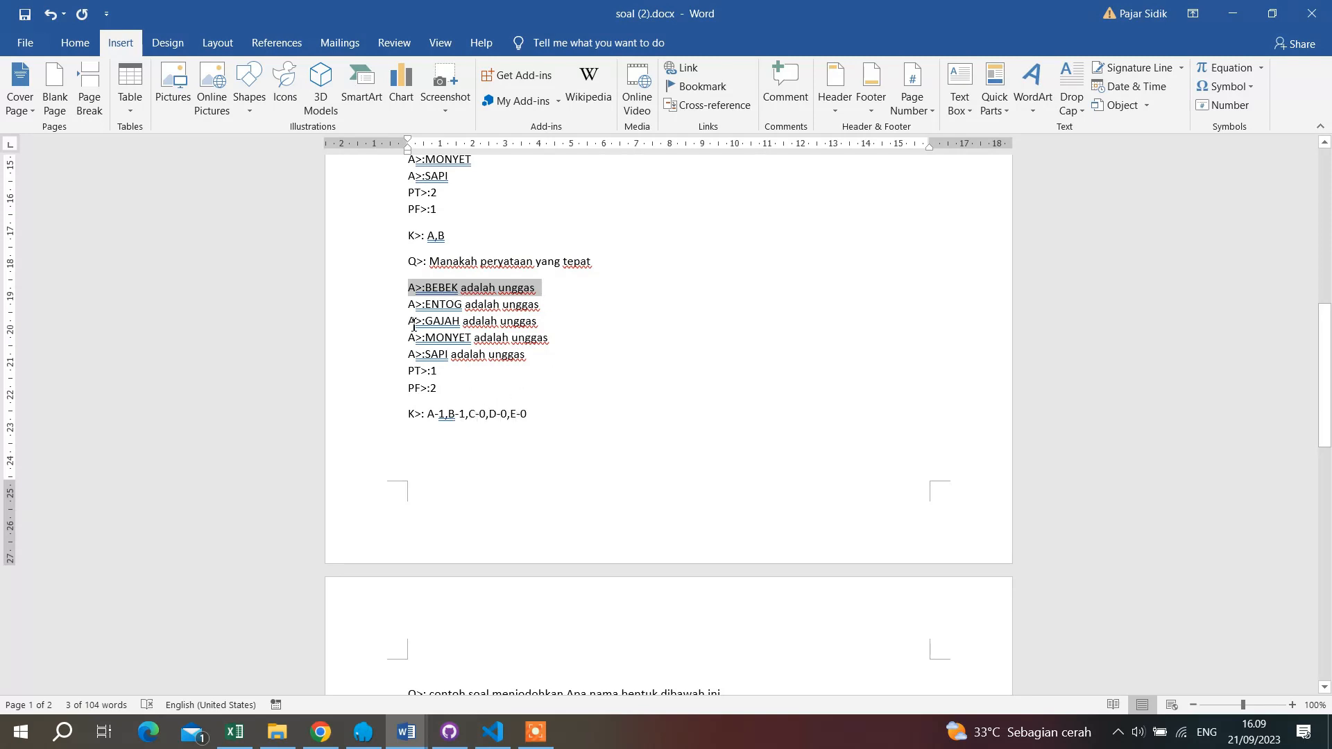
drag(413, 324, 531, 358)
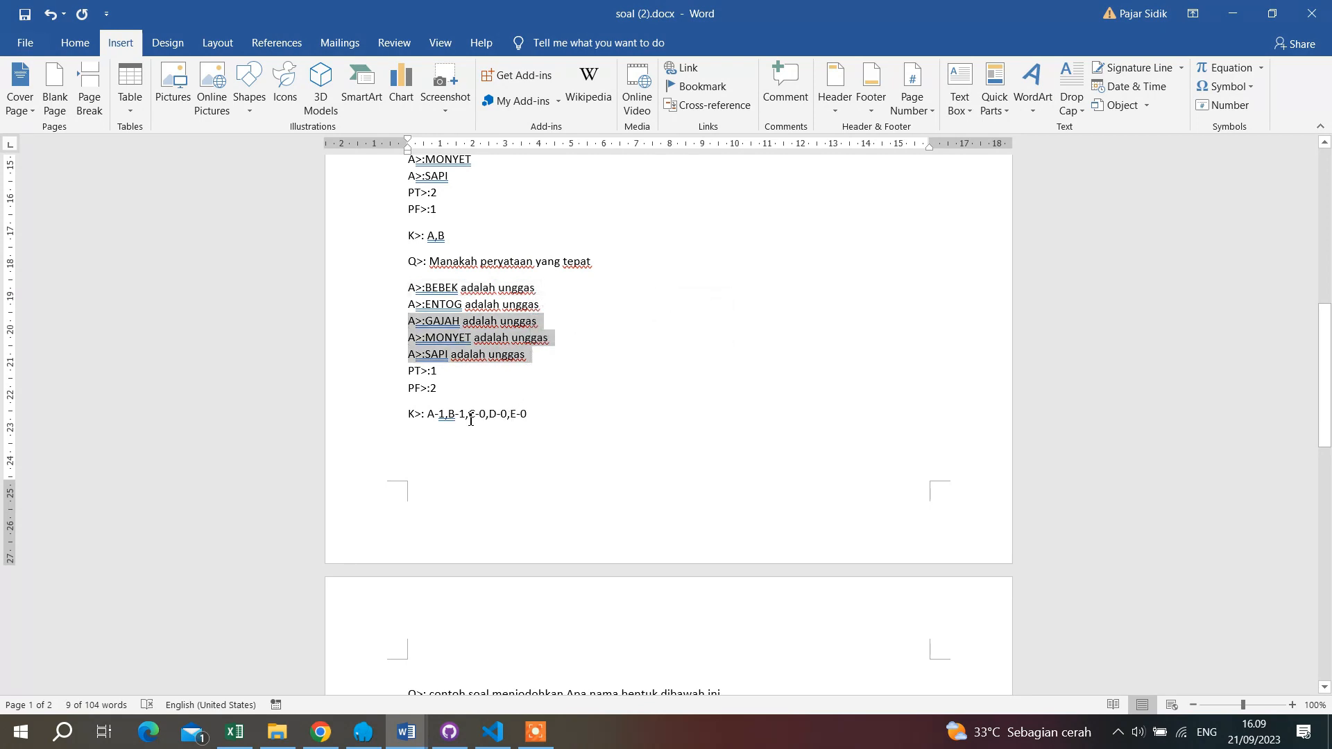
click(485, 419)
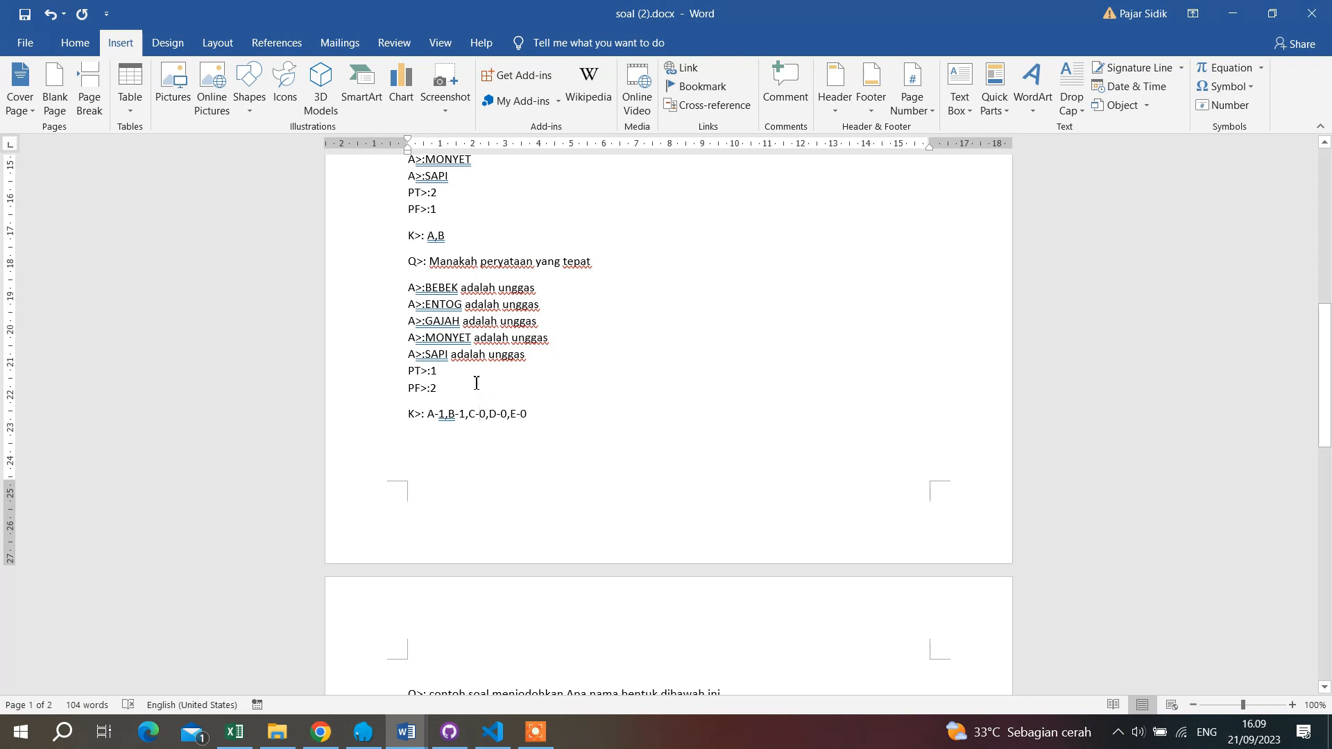
Examine the matching question on page 2, covering its question text, B>: items, A>: items and K>: line.
scroll(446, 367, down, 7)
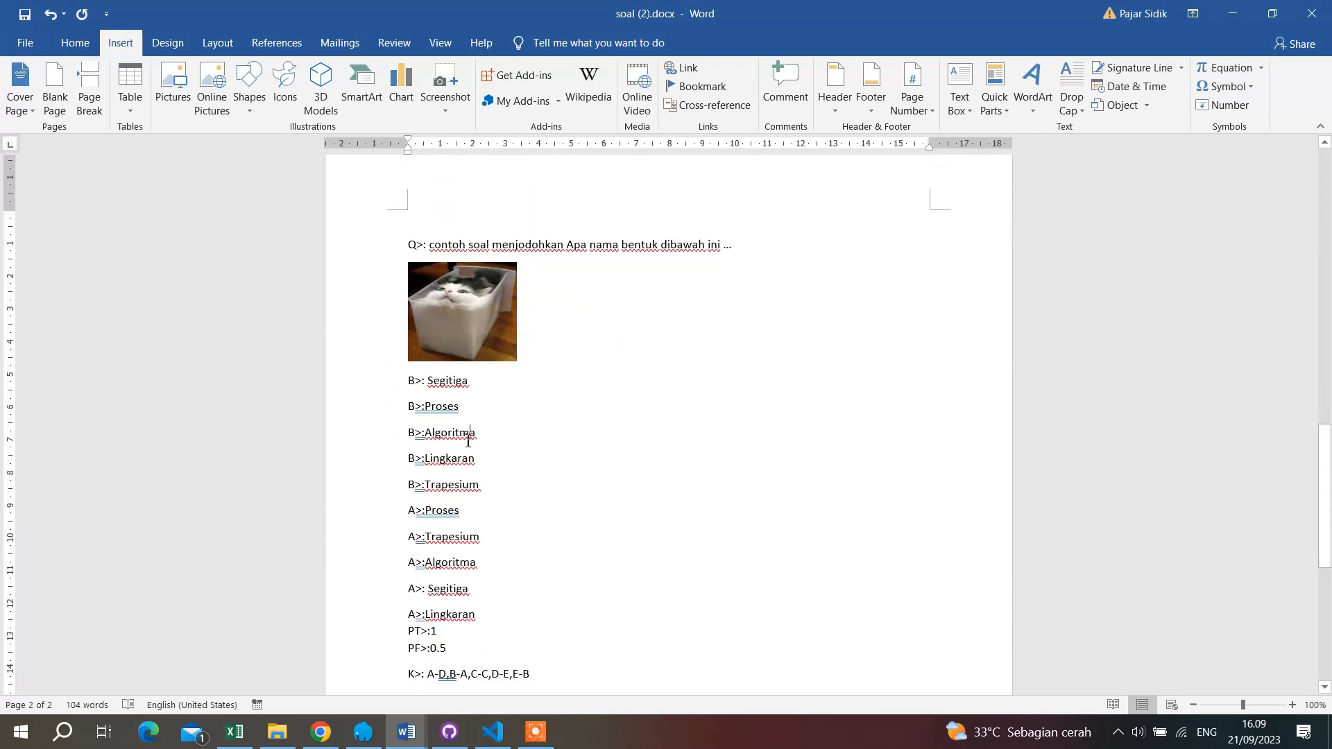
click(431, 246)
scroll(446, 386, down, 3)
scroll(455, 303, up, 3)
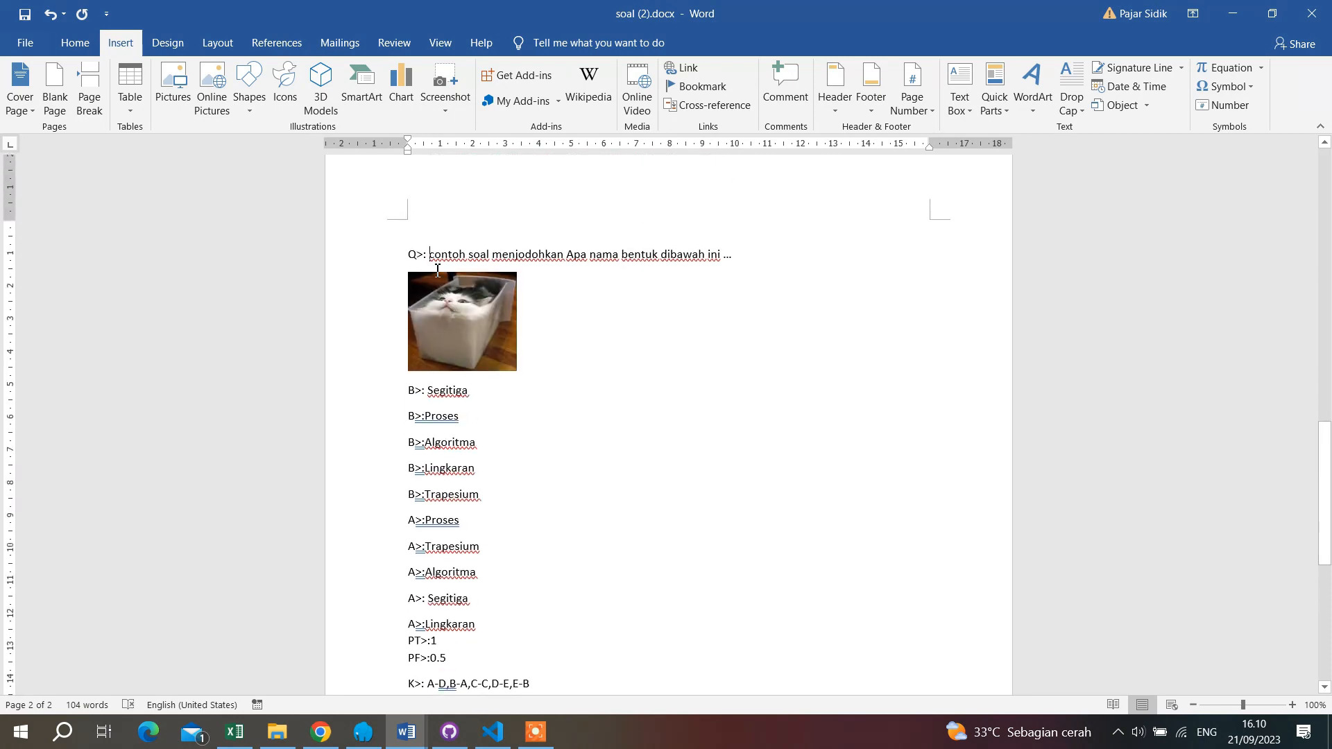
scroll(433, 449, down, 3)
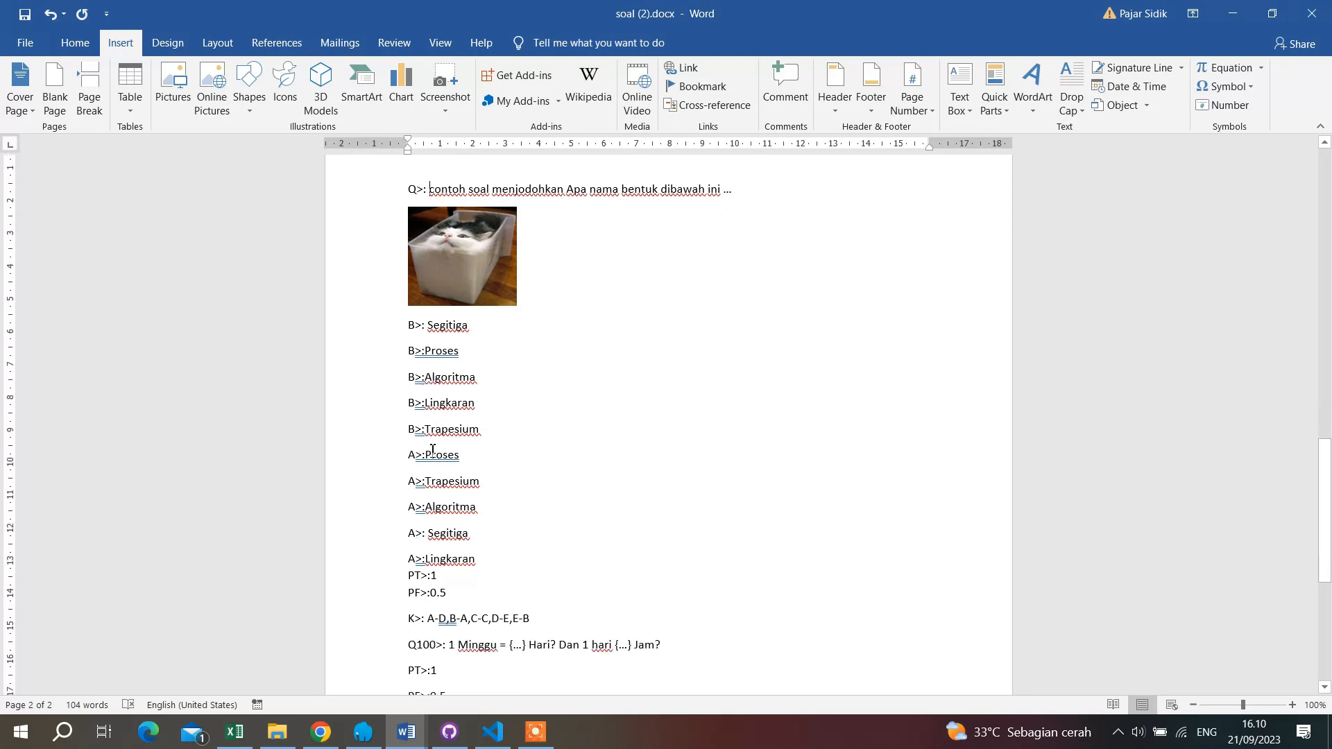
drag(408, 304, 500, 411)
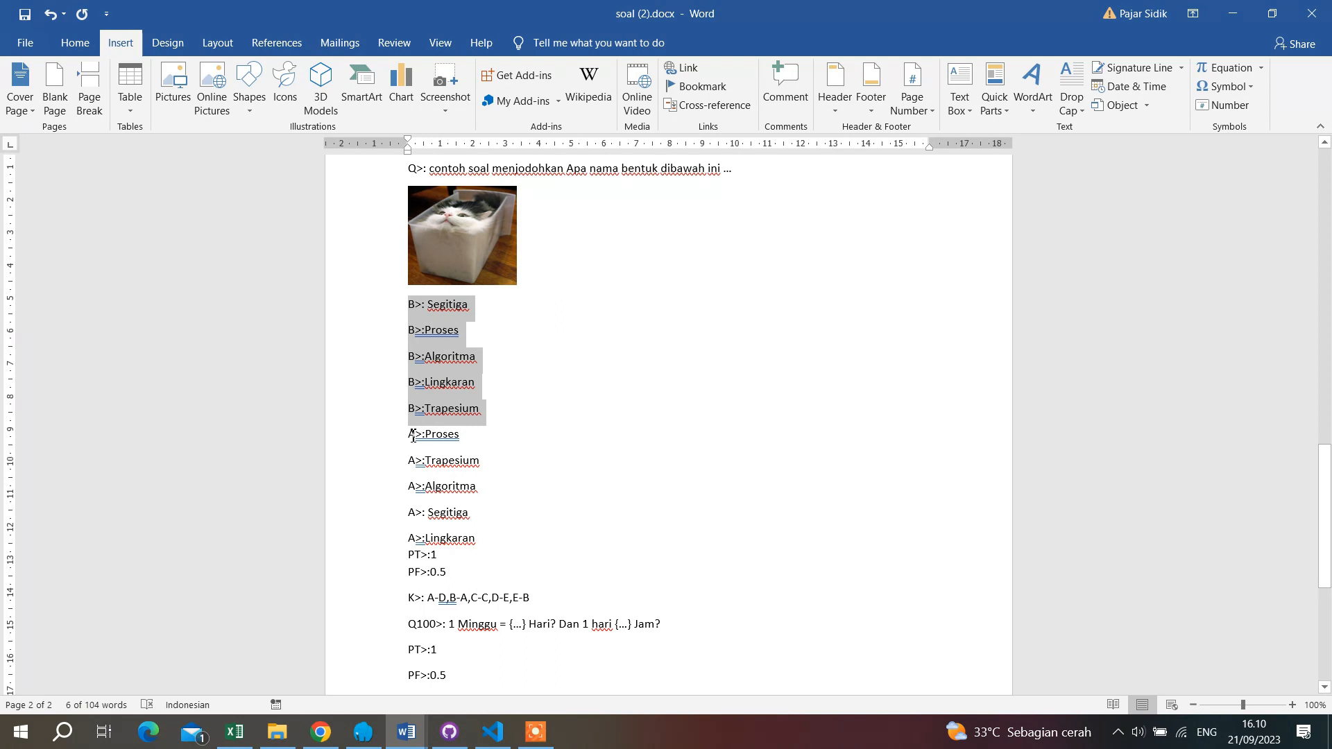
drag(409, 435, 491, 538)
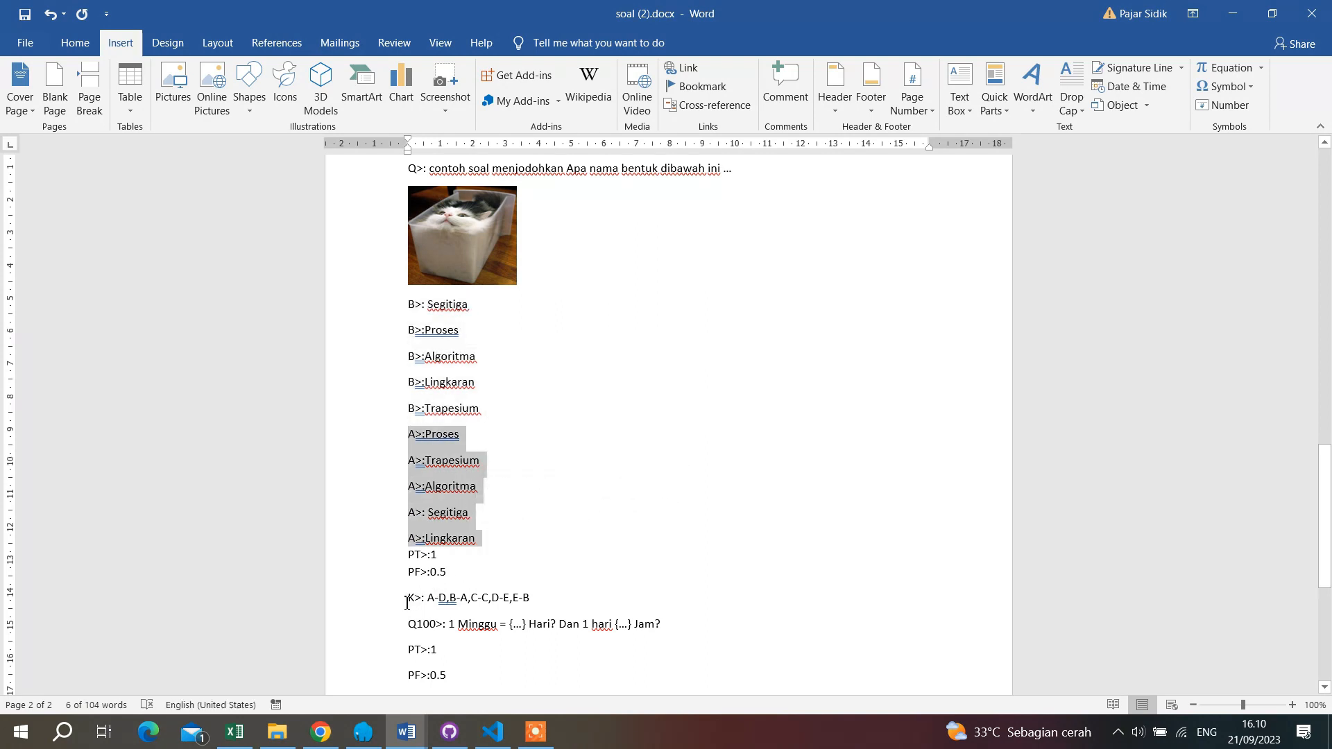
drag(410, 601, 548, 607)
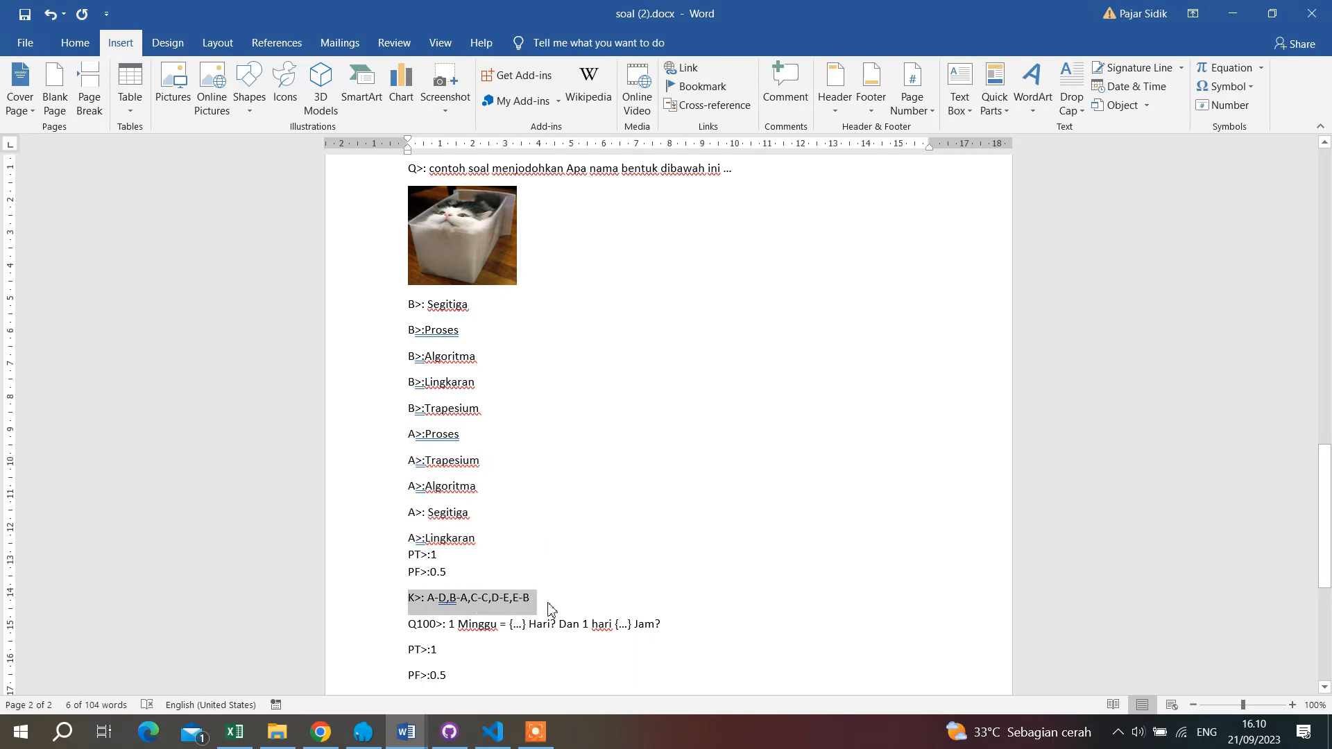
Trace how the B>: items Segitiga and Algoritma pair with the A>: items through the matching question's K>: line.
click(444, 600)
drag(434, 307, 487, 304)
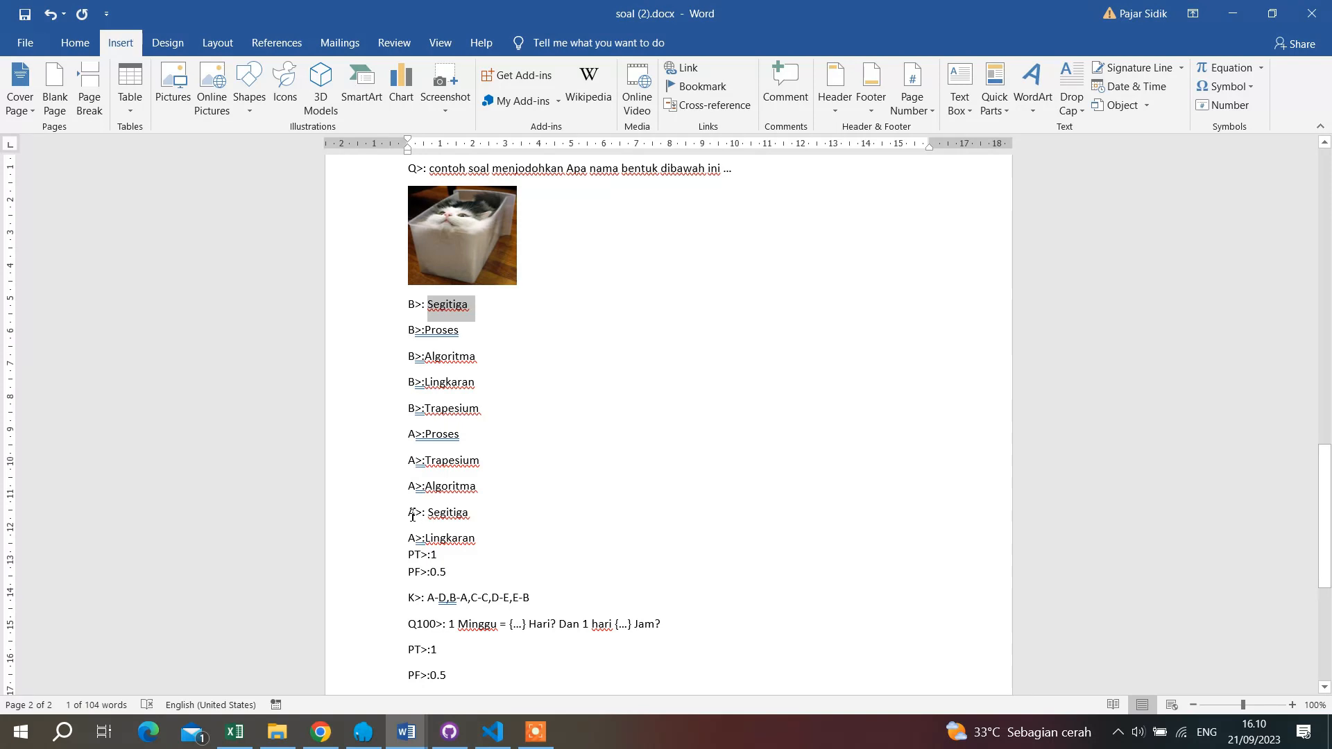
triple_click(450, 511)
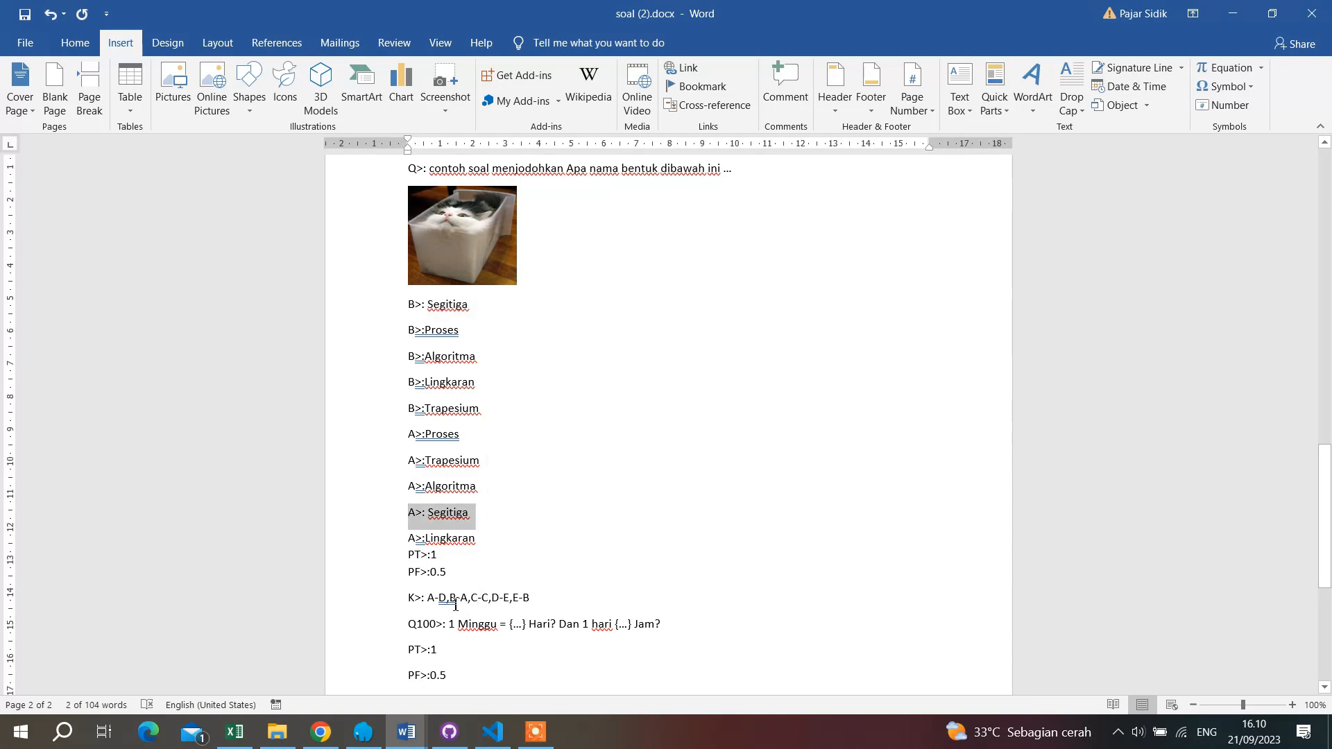
drag(406, 357, 490, 356)
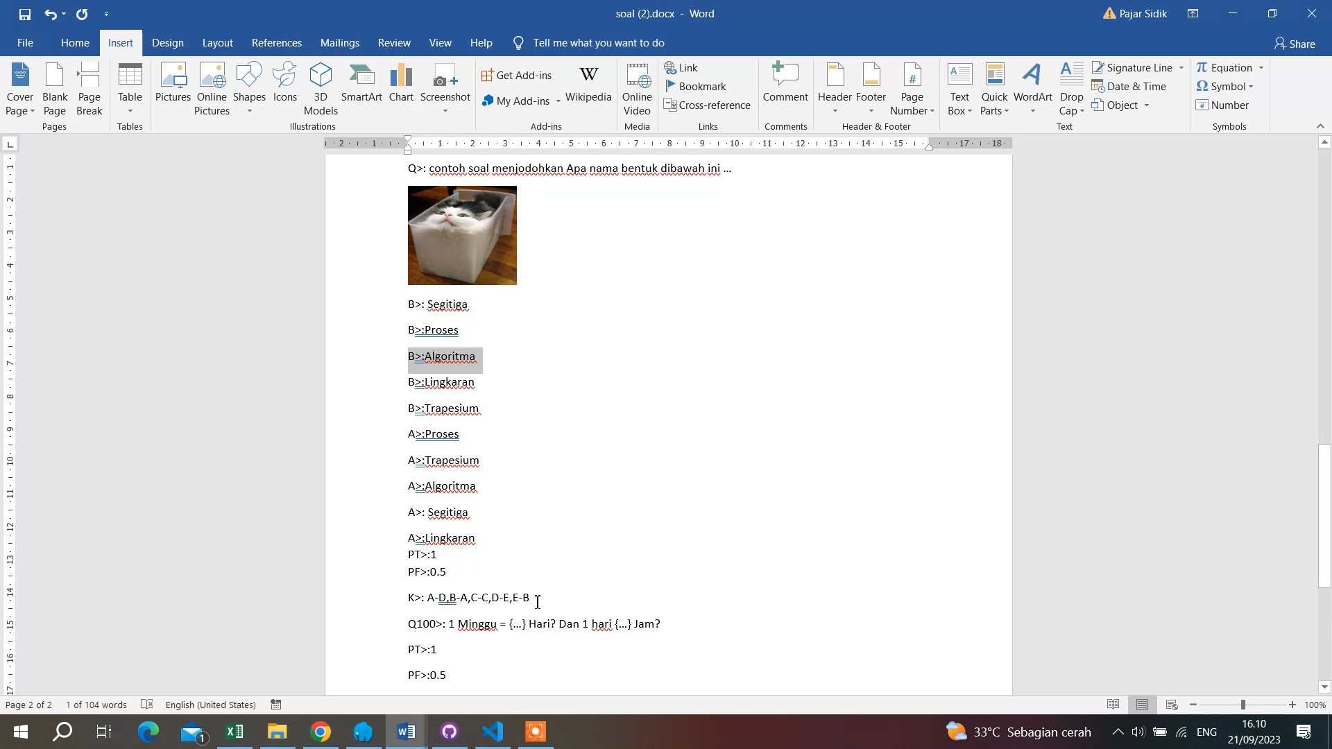
drag(531, 600, 414, 602)
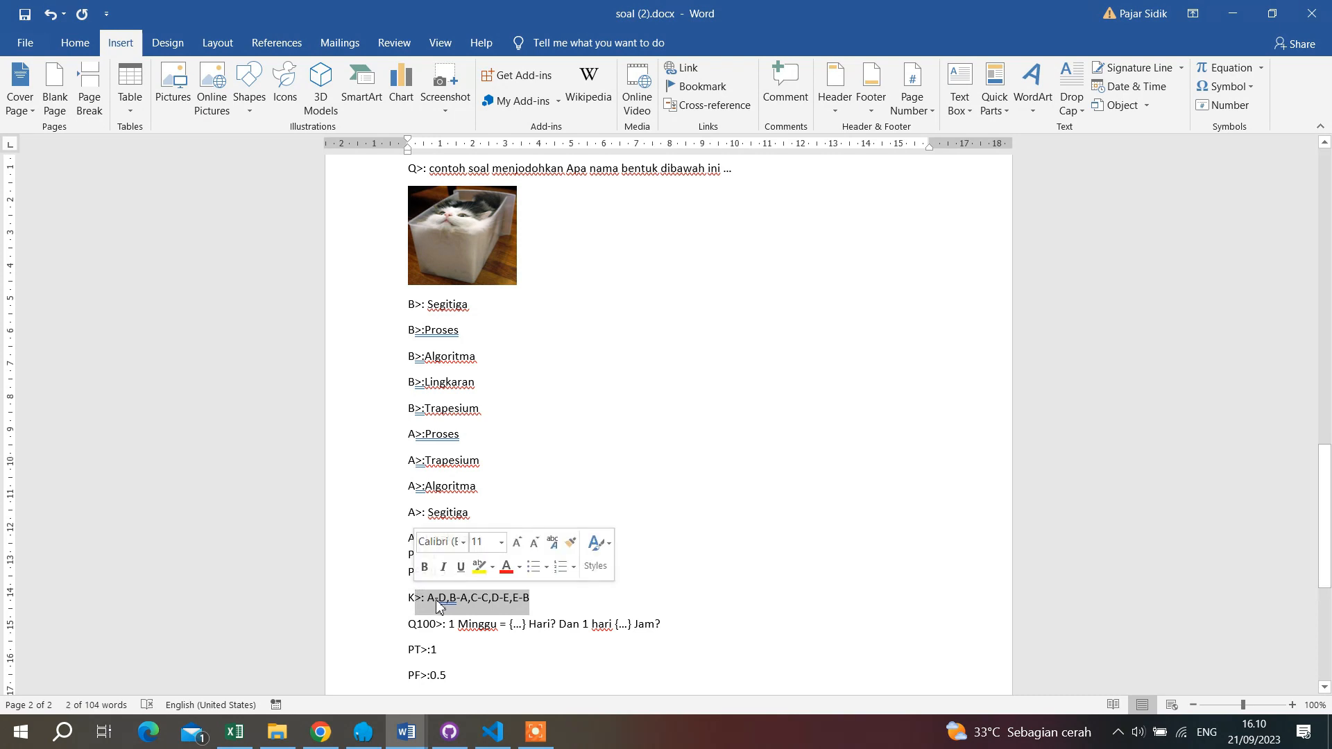
Examine the Q100>: fill-in question with its {...} blanks and the SE>: line holding its comma-separated answers.
scroll(437, 606, down, 3)
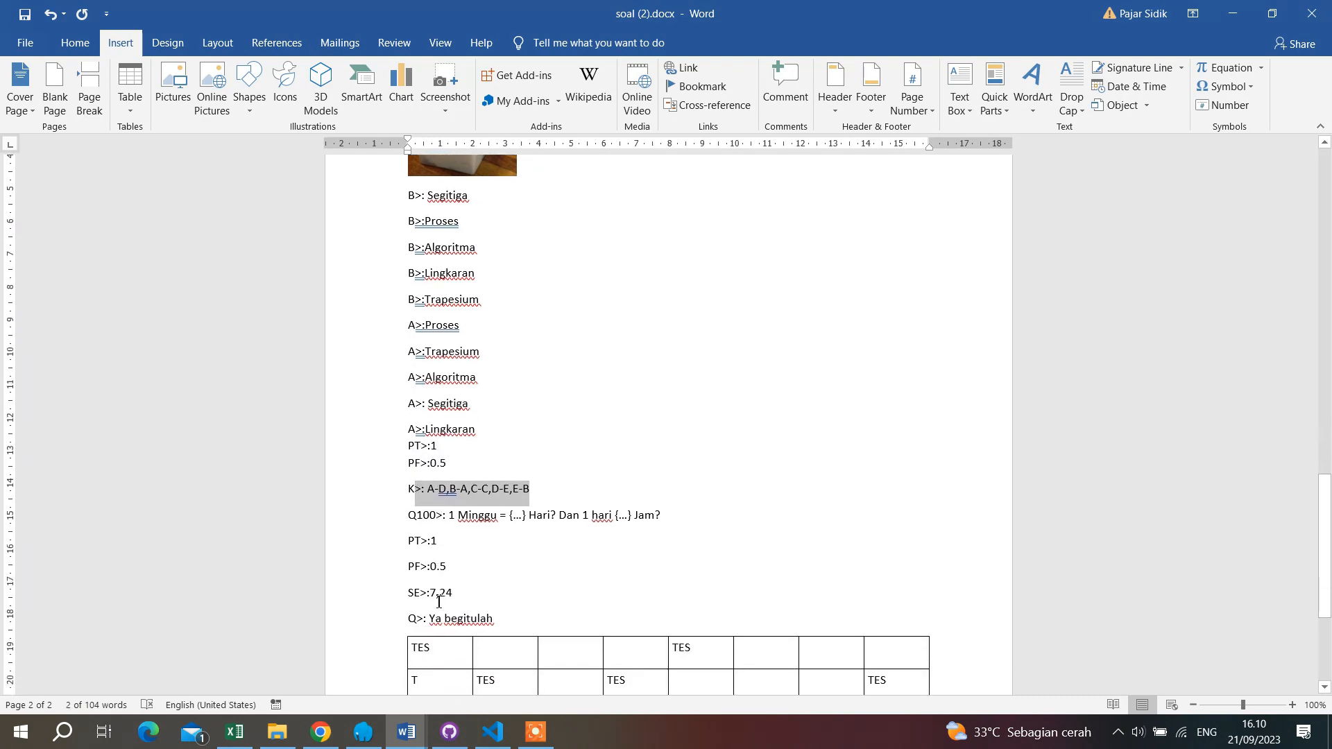
click(458, 555)
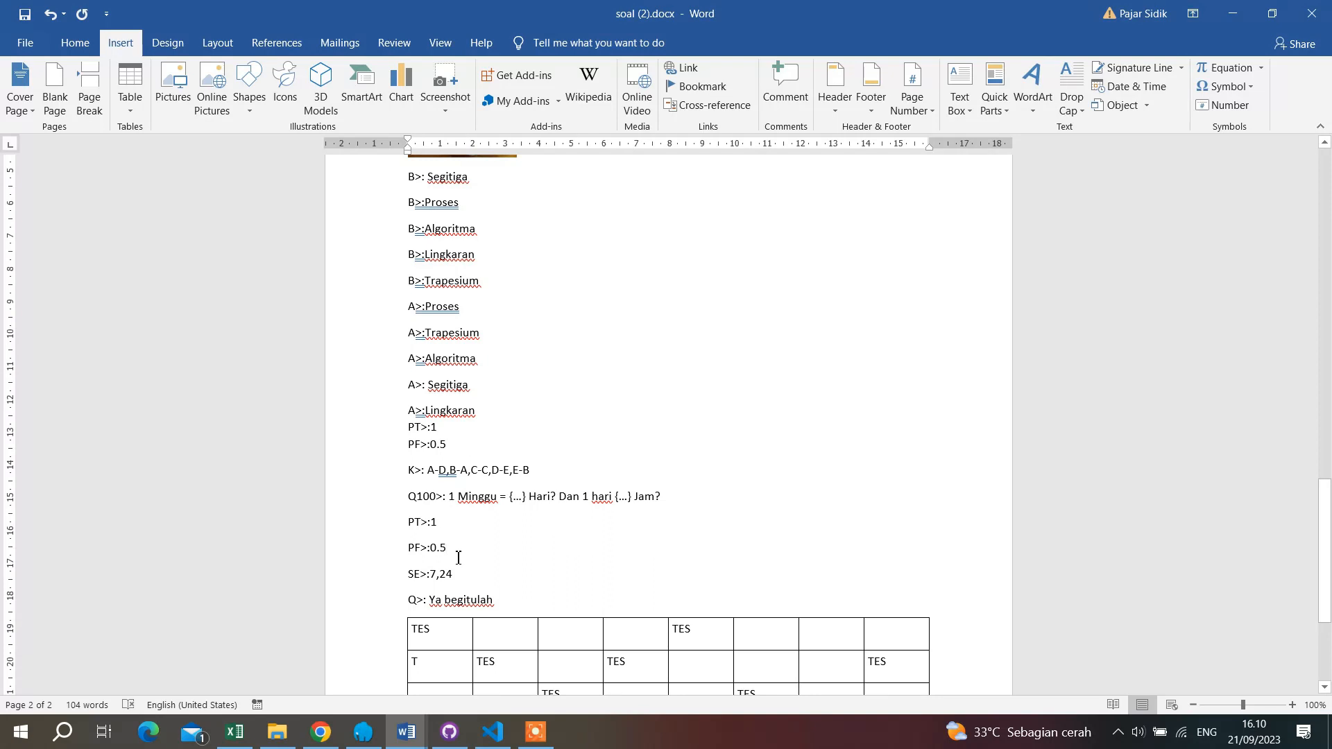
drag(408, 501, 669, 498)
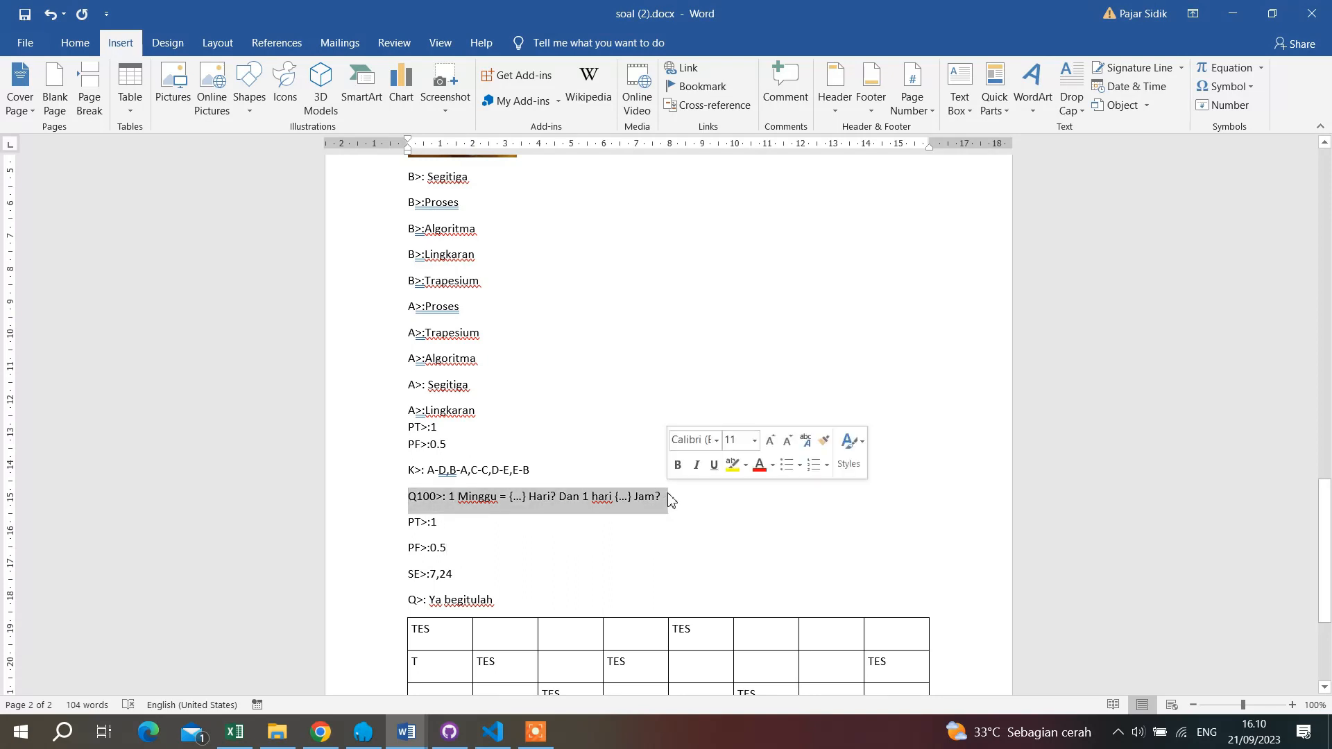
click(552, 520)
scroll(552, 520, down, 1)
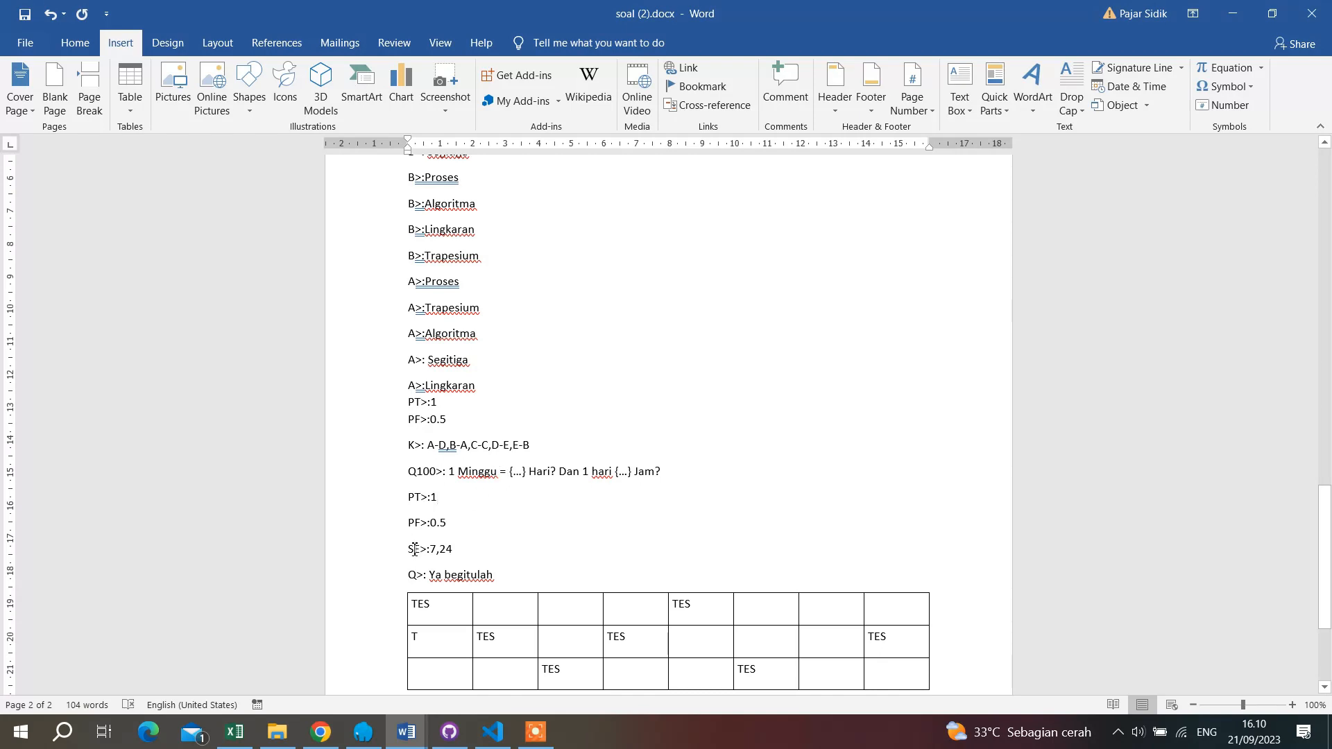
mouse_move(411, 550)
mouse_down()
mouse_move(453, 551)
mouse_move(416, 551)
mouse_move(430, 552)
mouse_up()
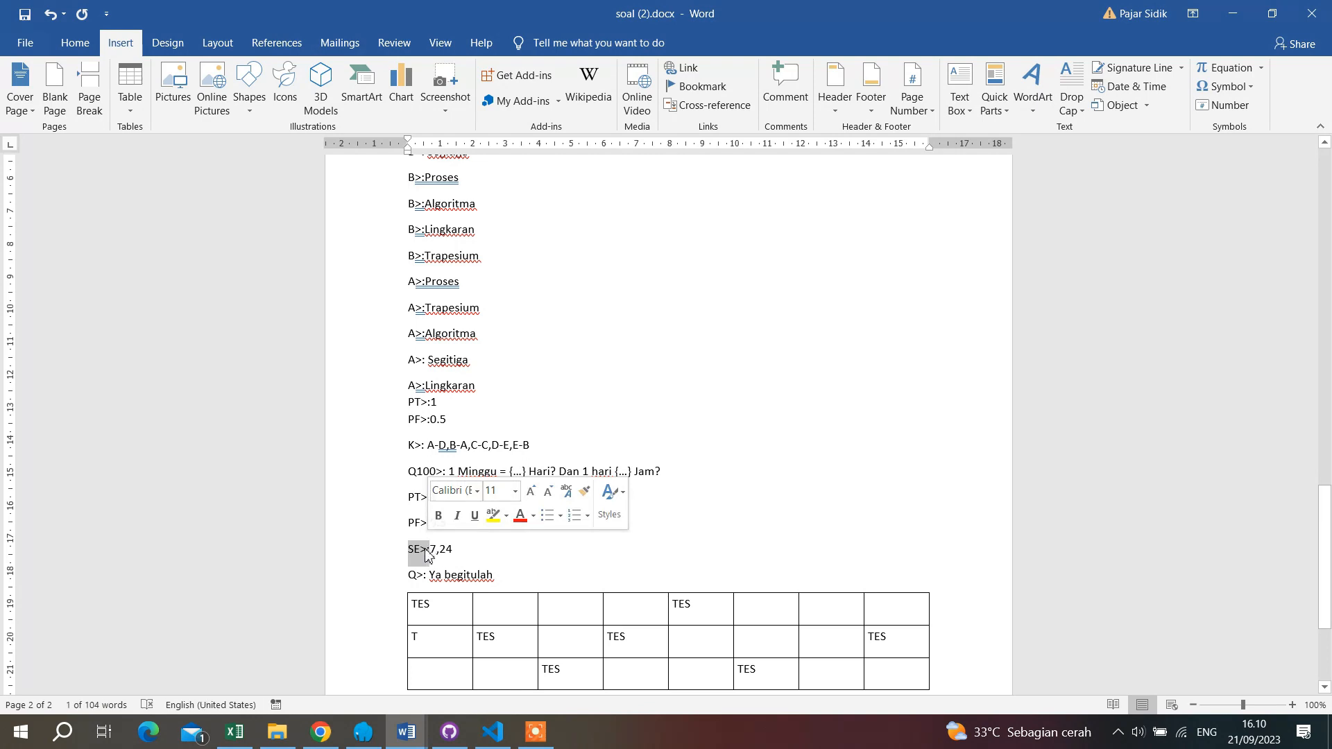
click(428, 550)
drag(410, 551, 429, 551)
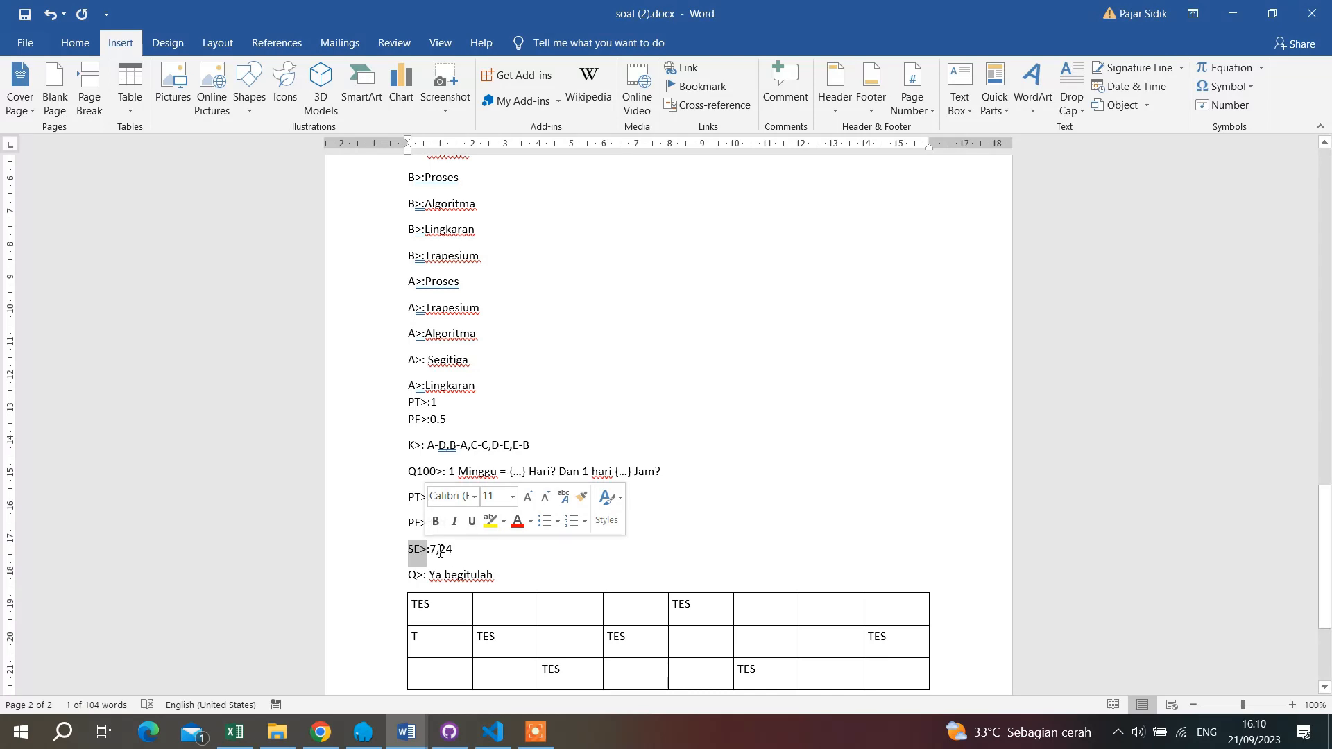
click(470, 552)
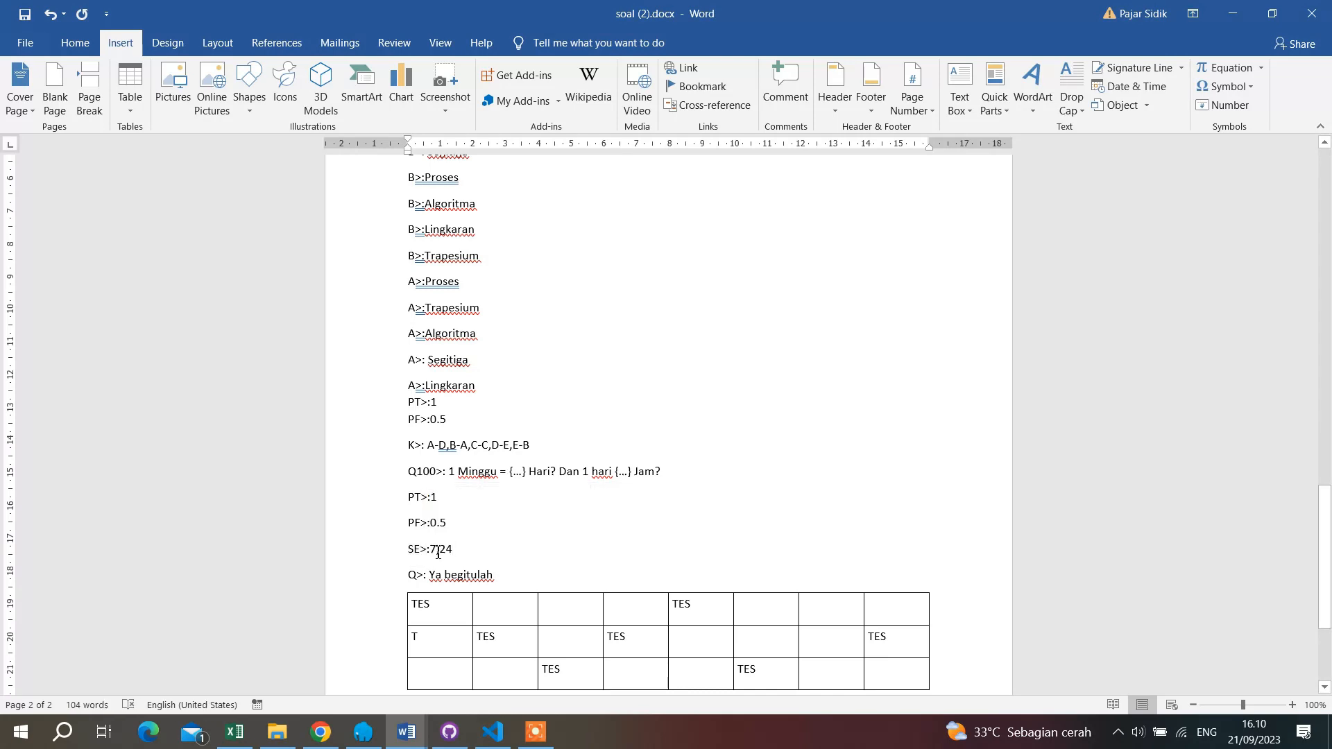
Relate each {...} blank in the Q100>: question to its comma-separated answer in the SE>: line.
drag(509, 474, 529, 471)
click(521, 474)
drag(593, 474, 640, 477)
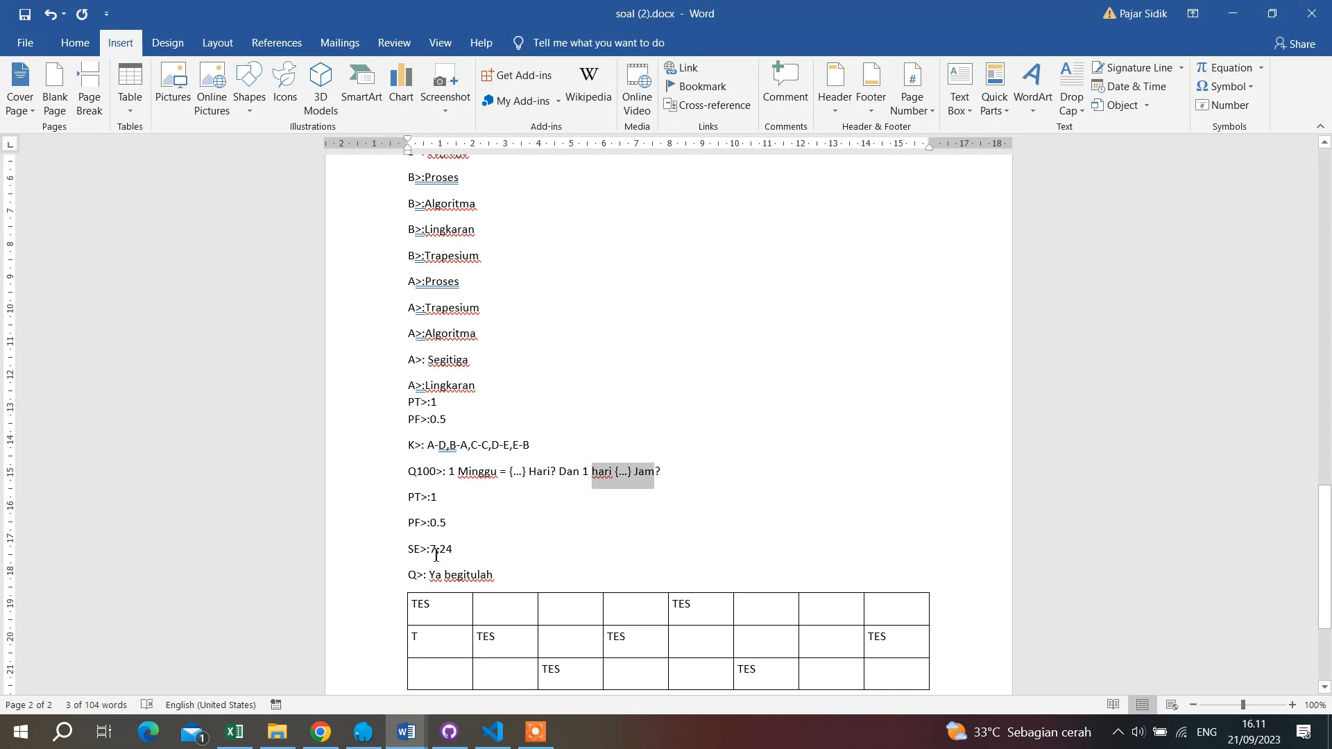
drag(436, 555, 459, 555)
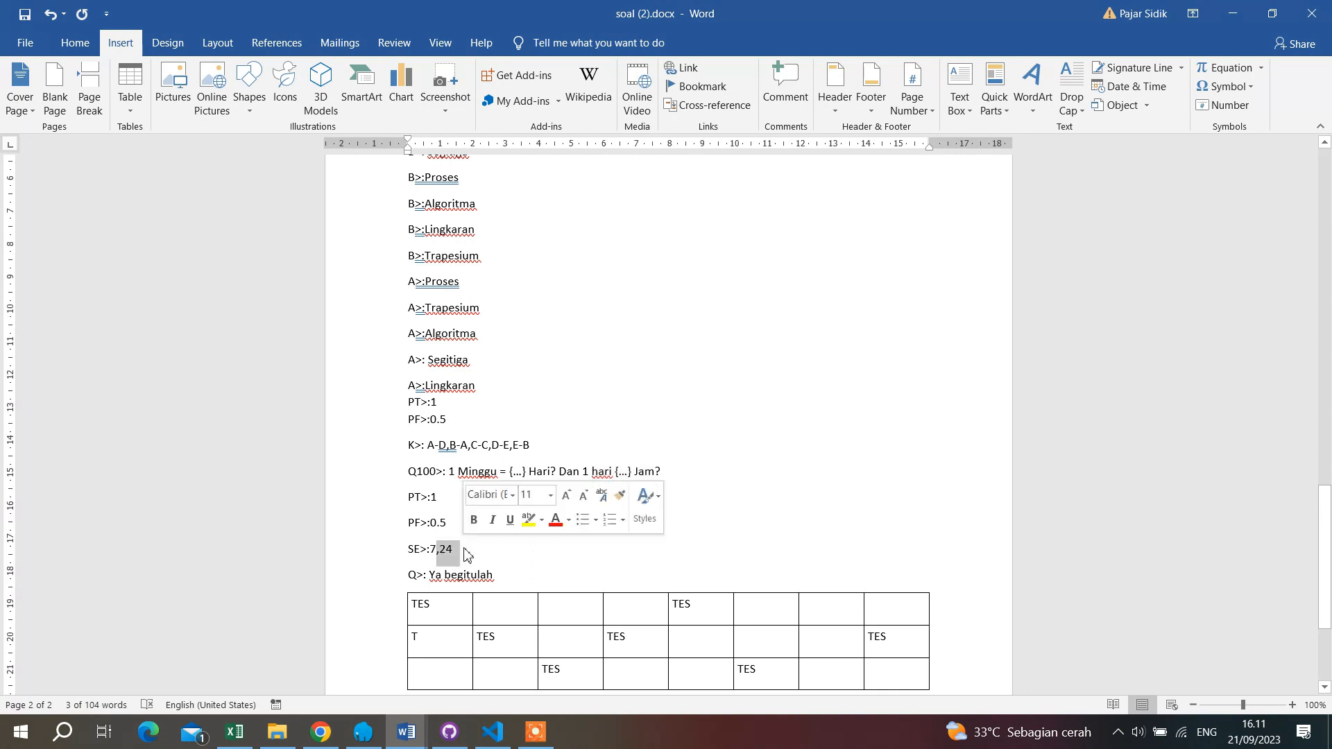
click(509, 474)
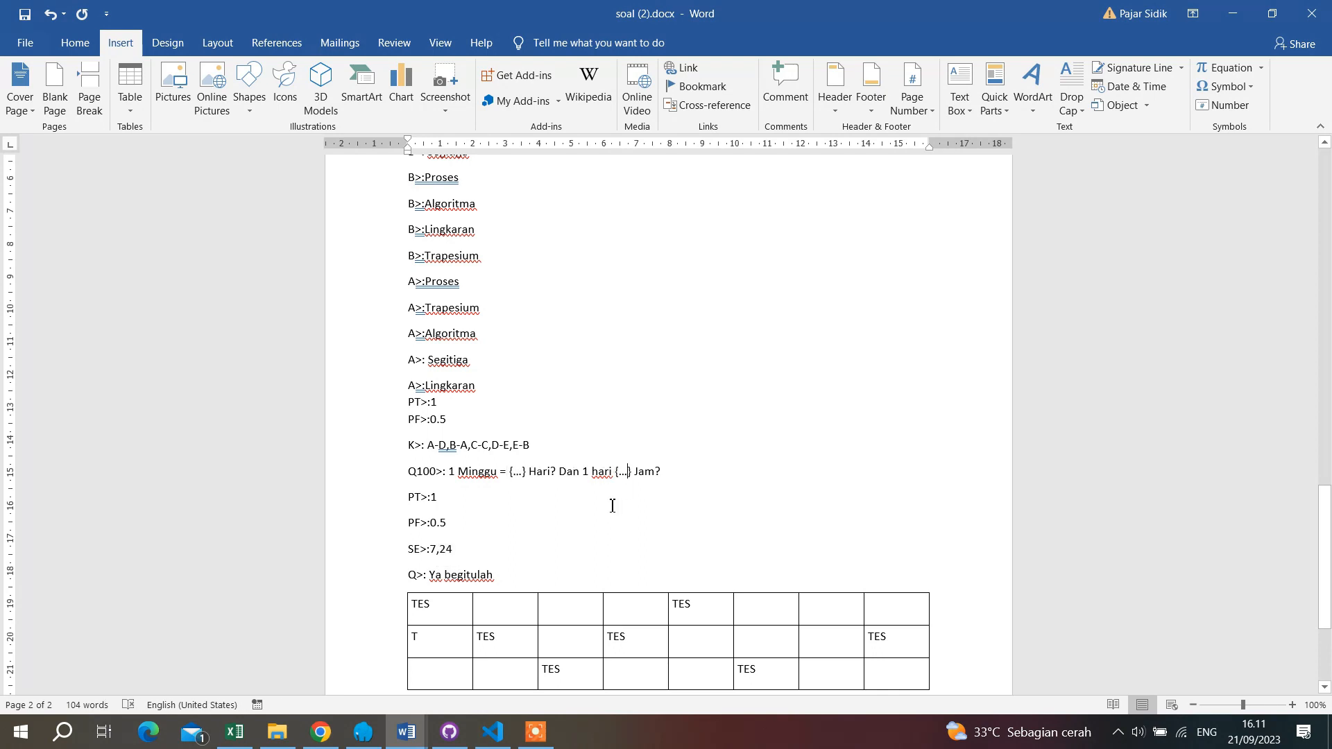
Examine the final "Q>: Ya begitulah" question and the table placed beneath it.
scroll(597, 519, down, 5)
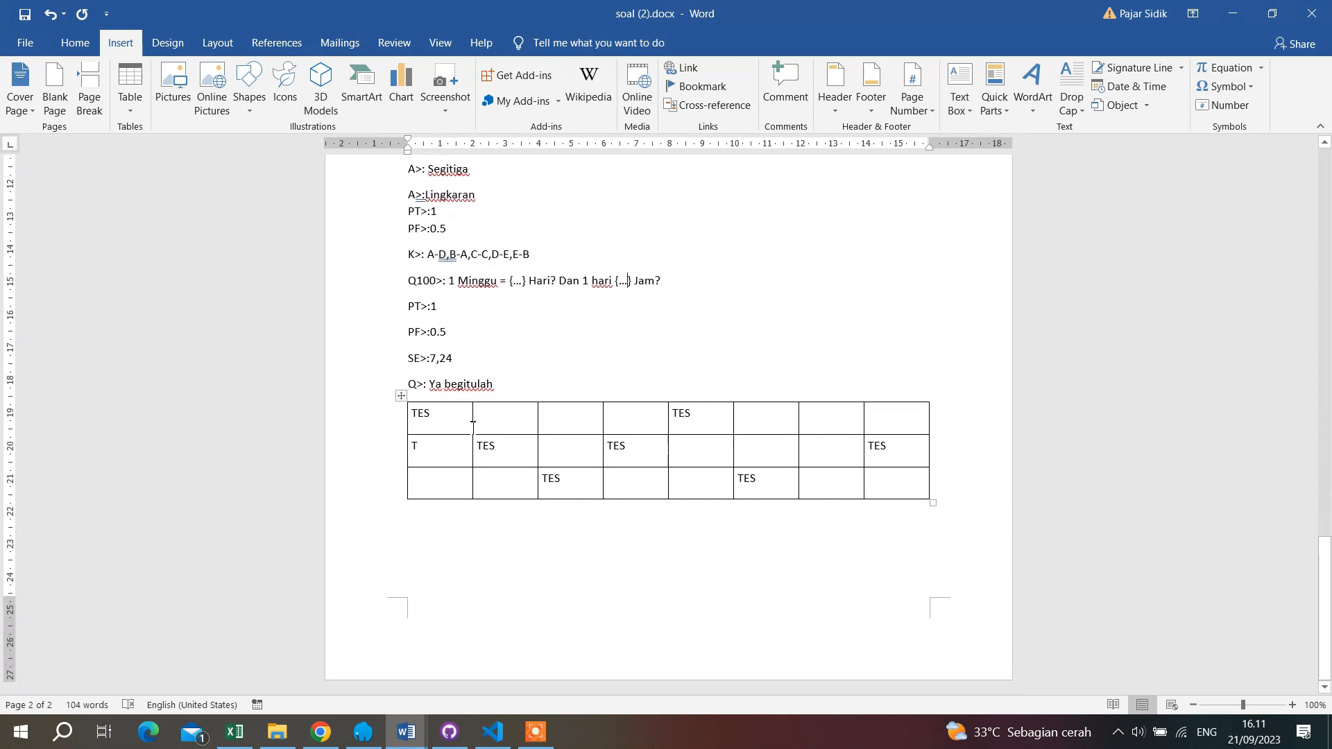
drag(417, 385, 504, 389)
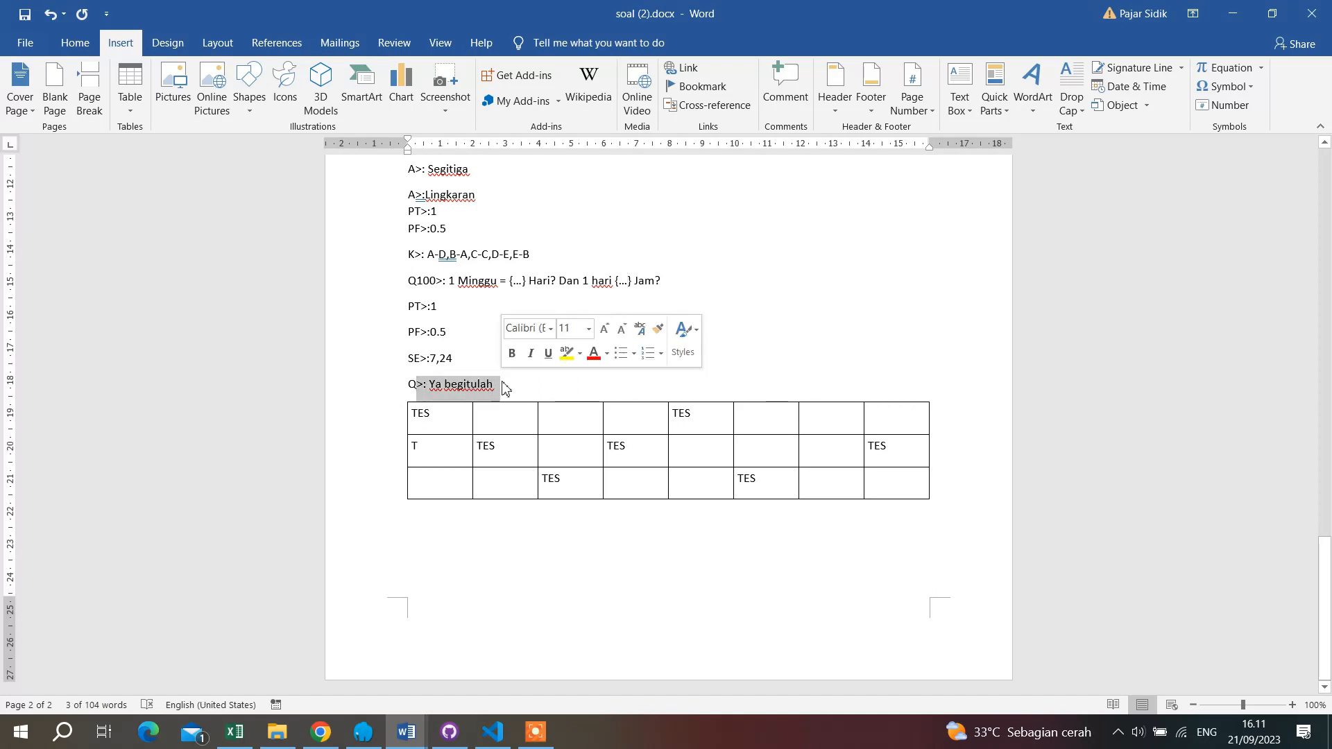
click(505, 388)
drag(404, 390, 501, 388)
click(415, 389)
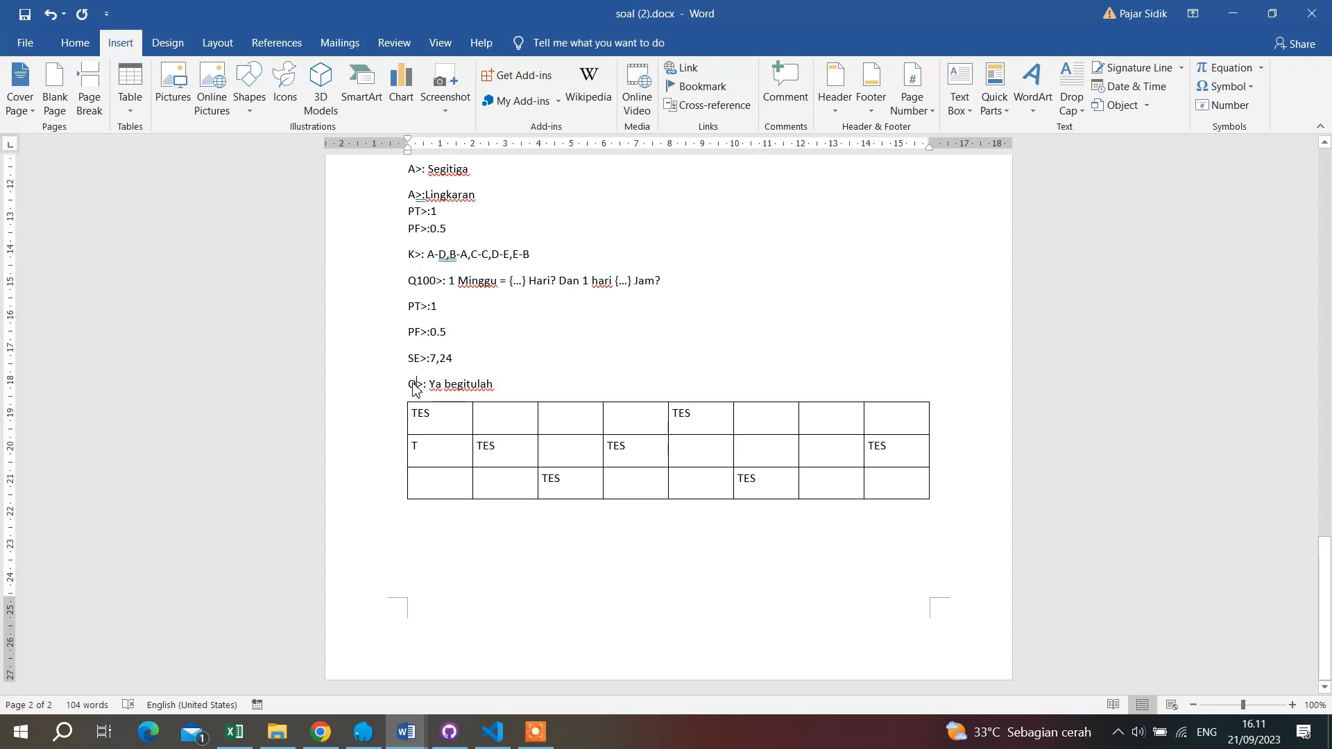
Review the question blocks from the end of soal (2).docx back to the Q1>: question with the circle image.
scroll(455, 385, up, 2)
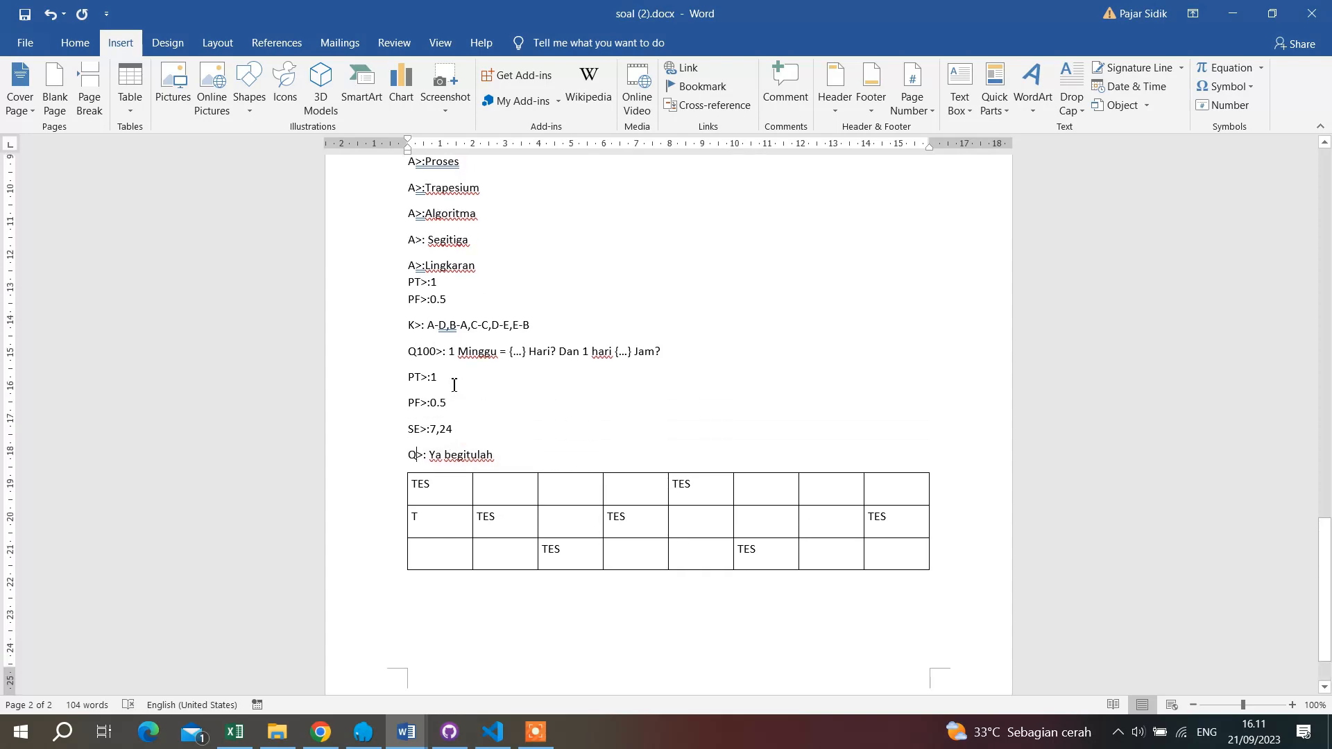
scroll(454, 386, up, 20)
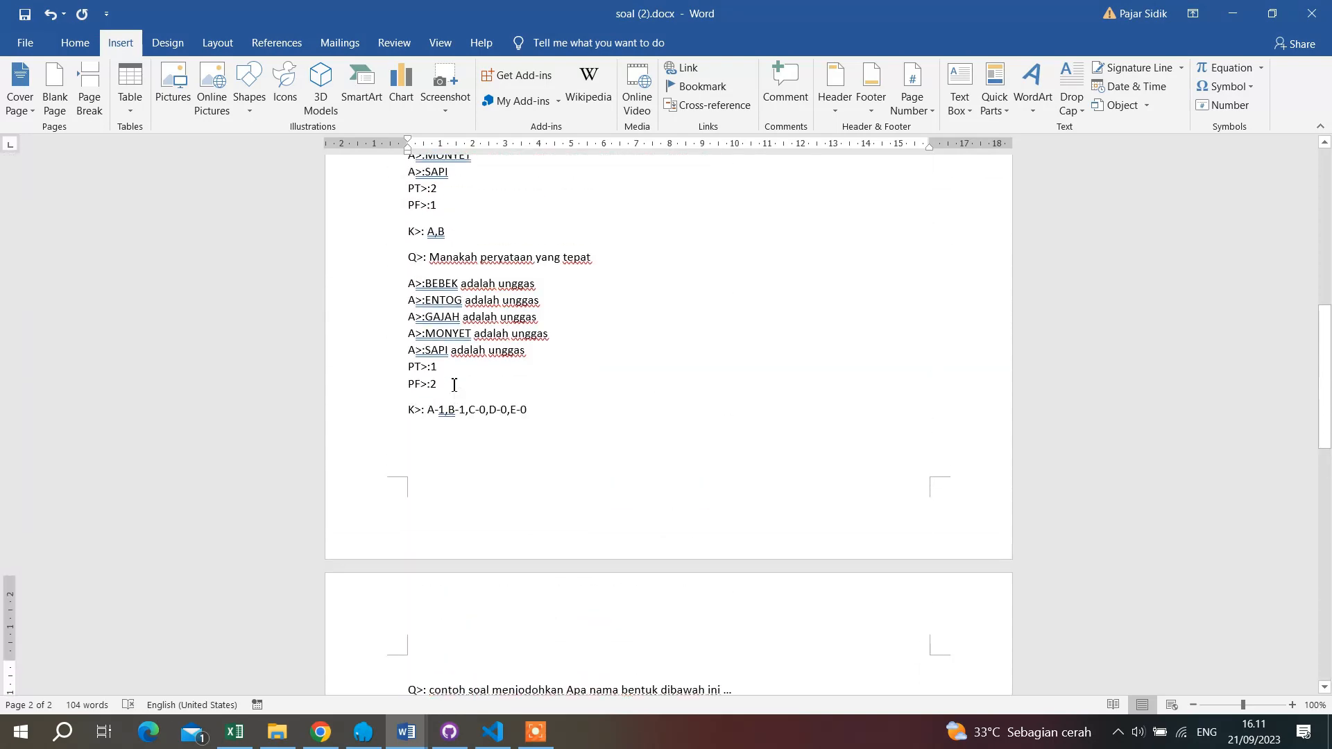
scroll(455, 385, up, 6)
scroll(454, 385, down, 5)
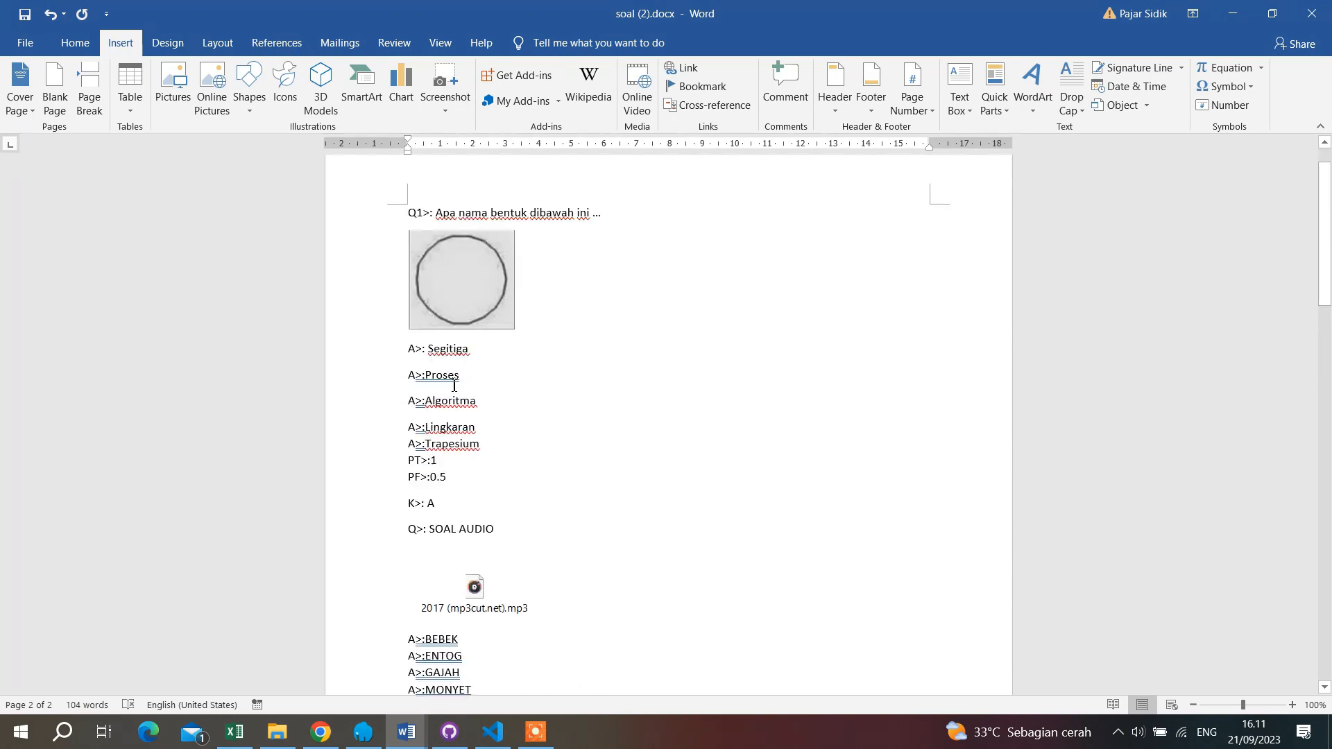
scroll(467, 415, down, 4)
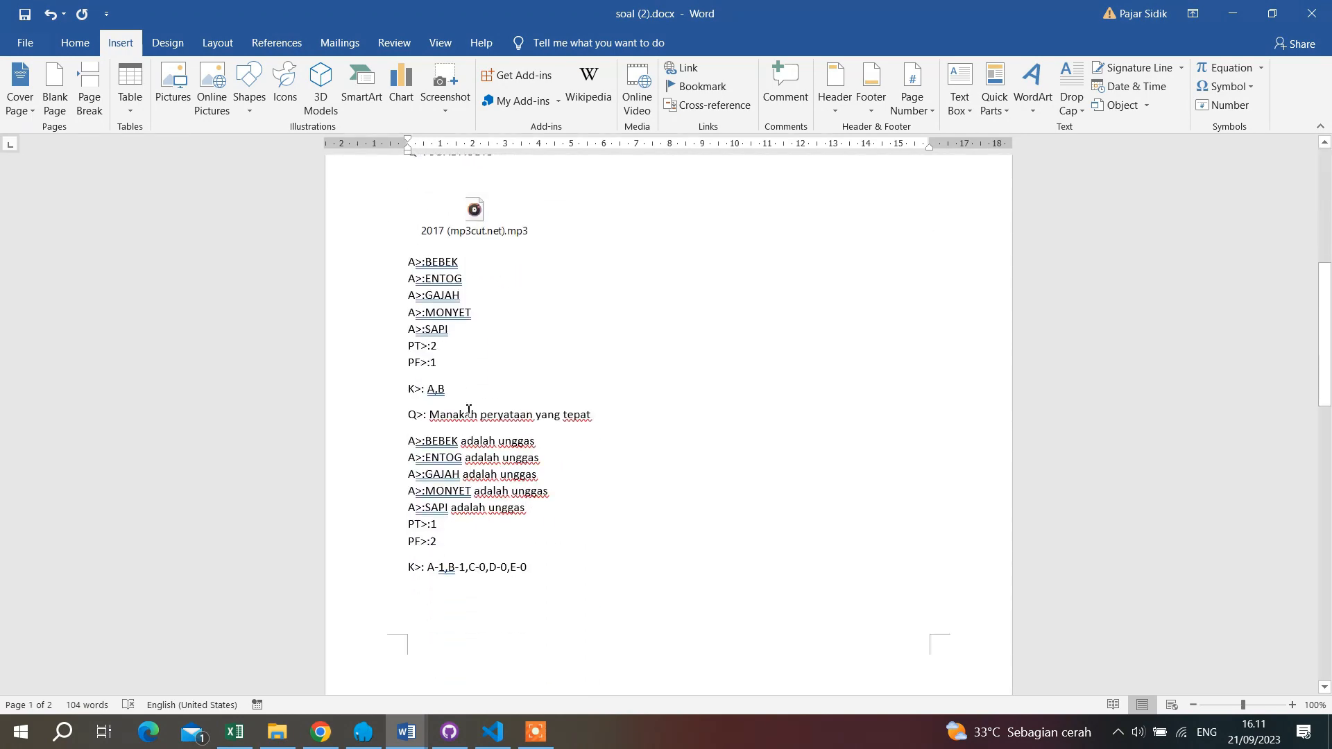
scroll(468, 412, up, 10)
scroll(453, 499, down, 8)
scroll(451, 500, up, 7)
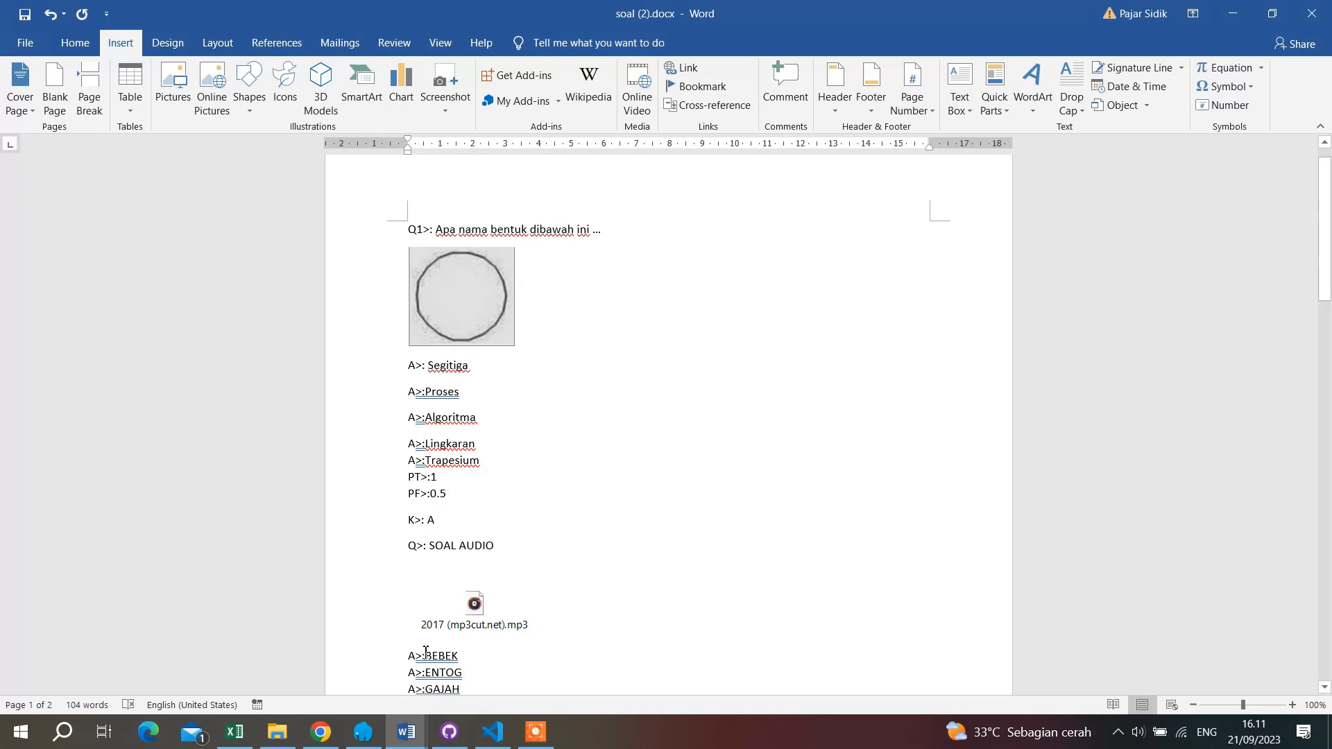
scroll(416, 607, up, 1)
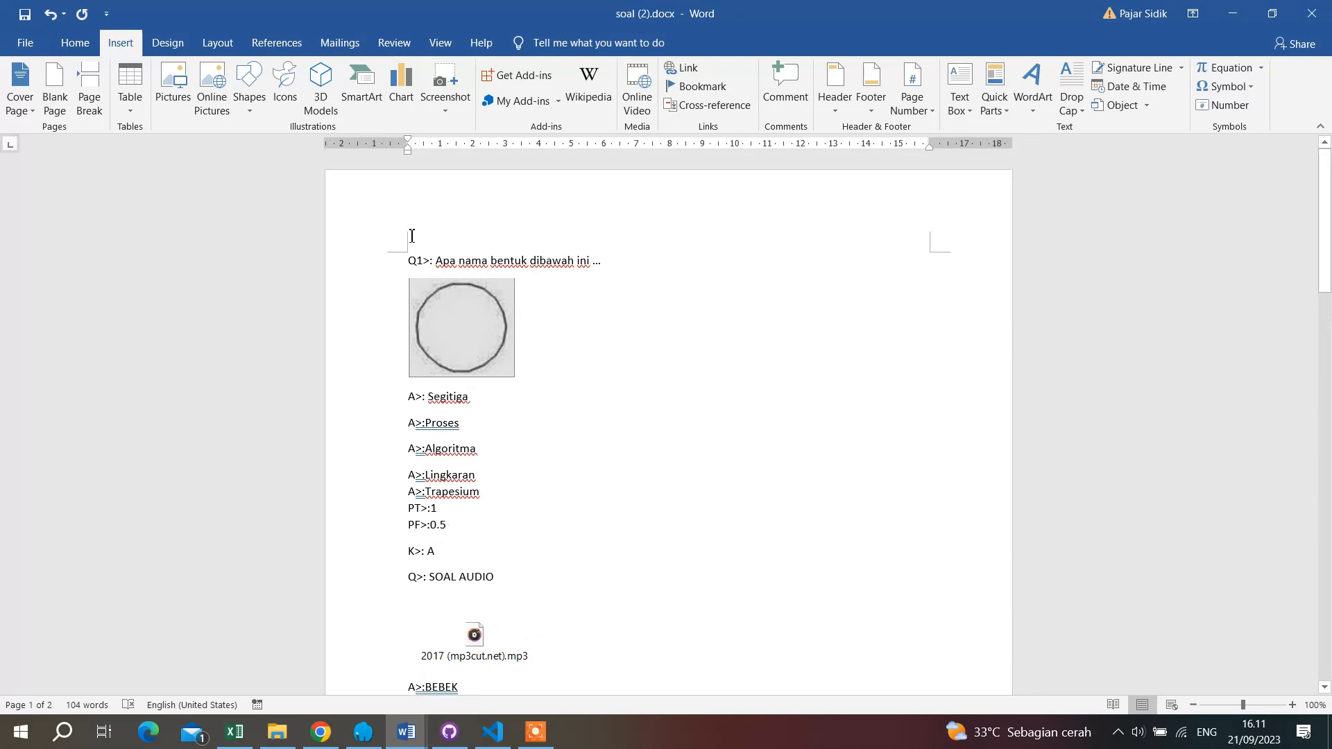
Switch to CONTOH SOAL.docx and replace its existing text with the line "Q1>: Pertanyaan".
mouse_move(423, 741)
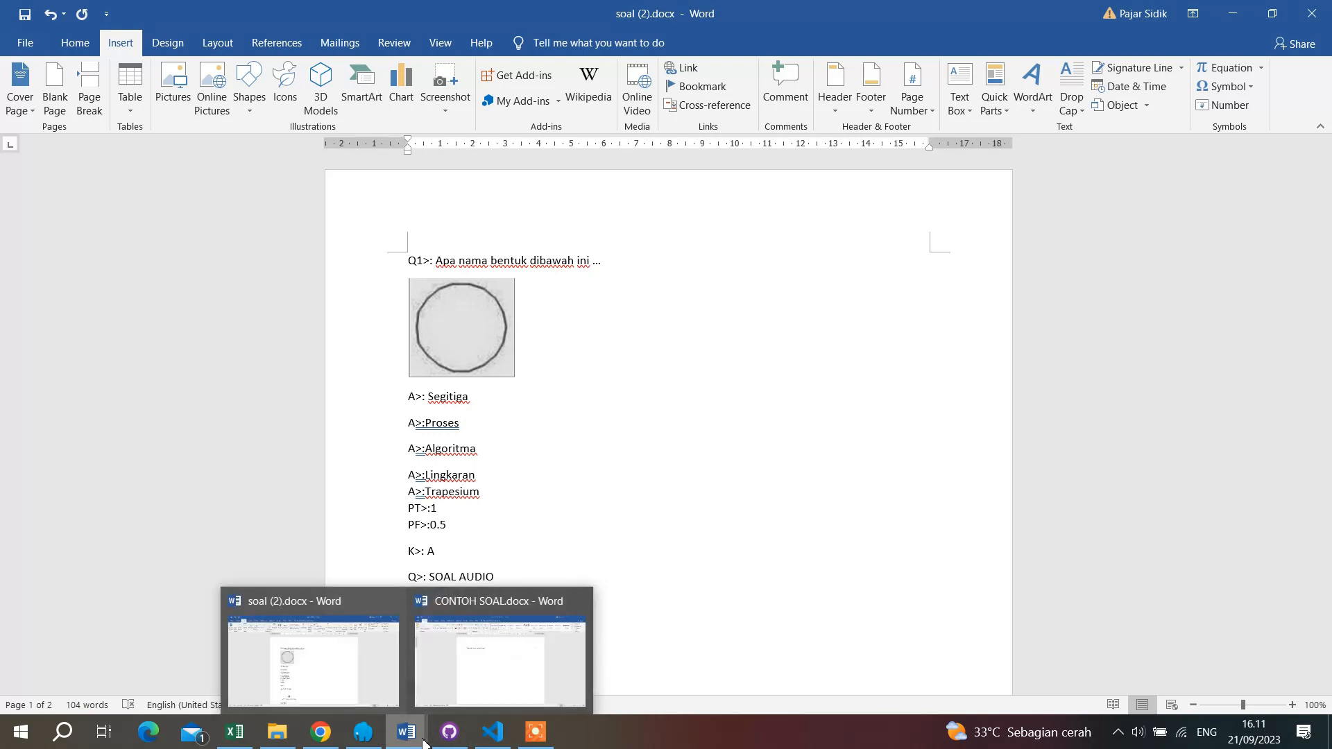
click(488, 678)
drag(551, 264, 409, 260)
key(BackSpace)
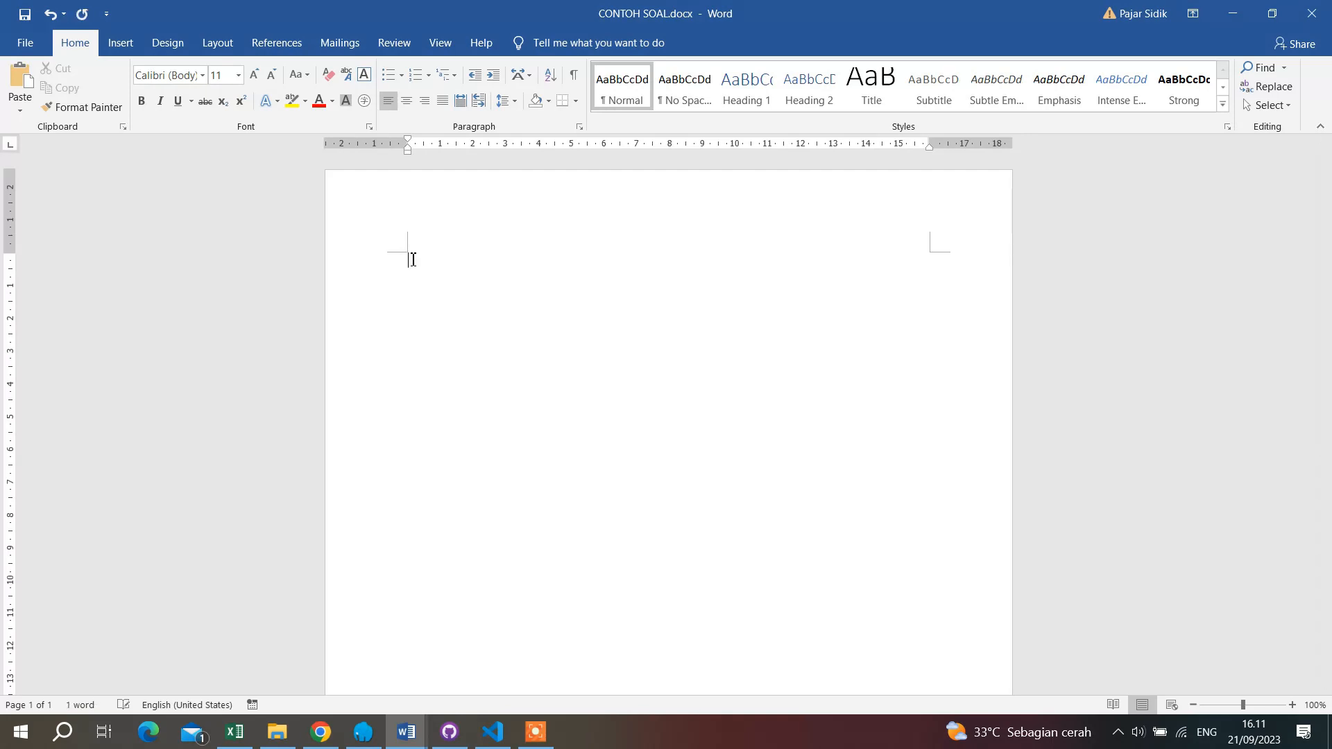
text(Q1>: Pertanyaan)
key(Return)
Add the answer lines "A>: Opsi A", "A>: Opsi B" and "A>: Opsi C" below the question.
text(A>: Opsi )
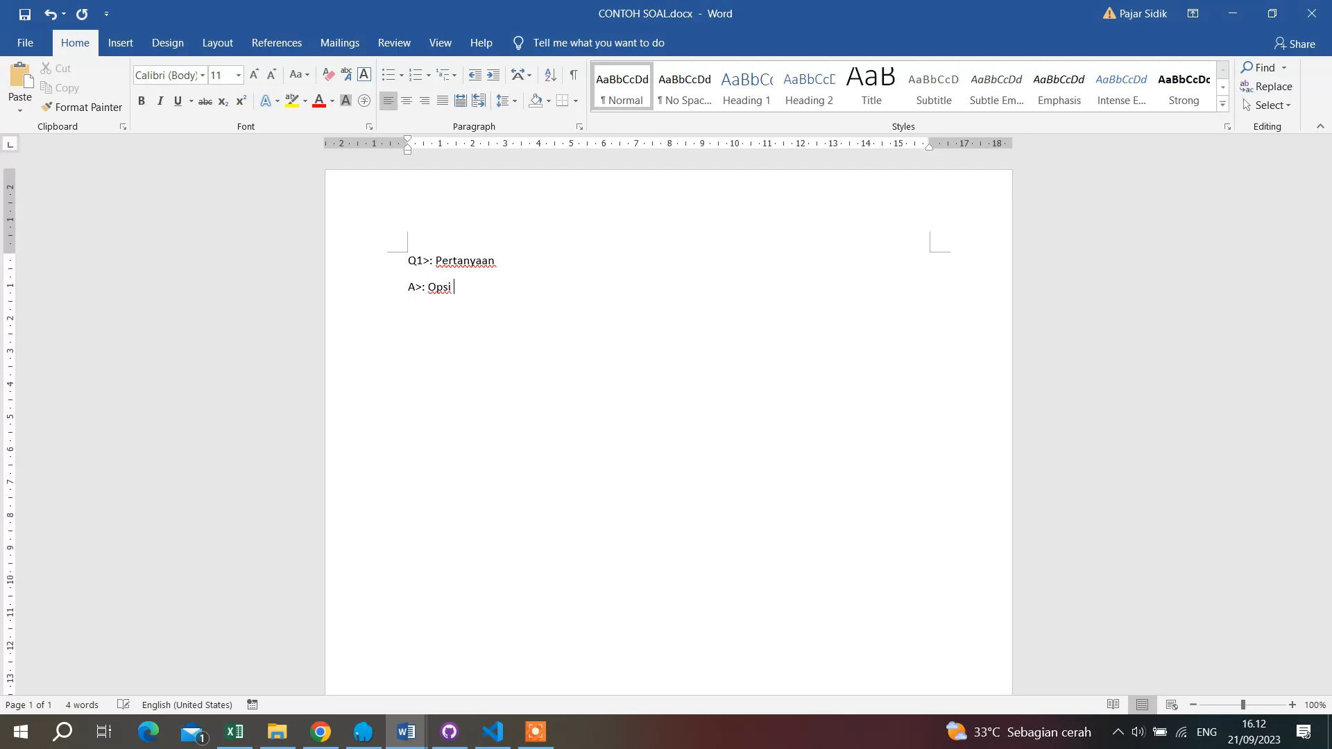
text(A)
key(Return)
text(A>: Opsi B)
key(Return)
text(A>: Ops)
key(BackSpace)
key(BackSpace)
key(BackSpace)
text(Opsi C )
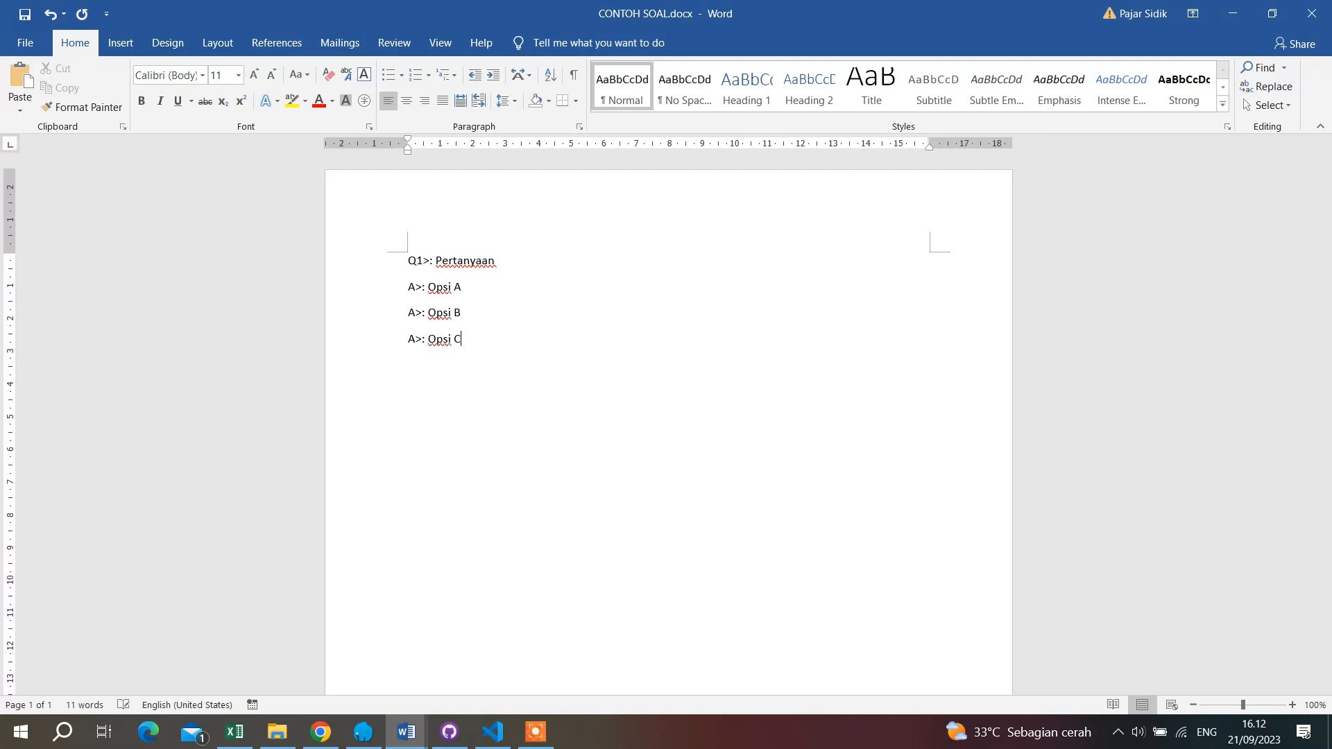
Add the lines "A>: Opsi D" and "A>: Opsi E", followed by the answer key "K>: A".
text(A)
text(>)
text(:)
text( Opsi)
text( D )
text(A)
text(>: )
text(Opsi E)
key(Return)
text(k)
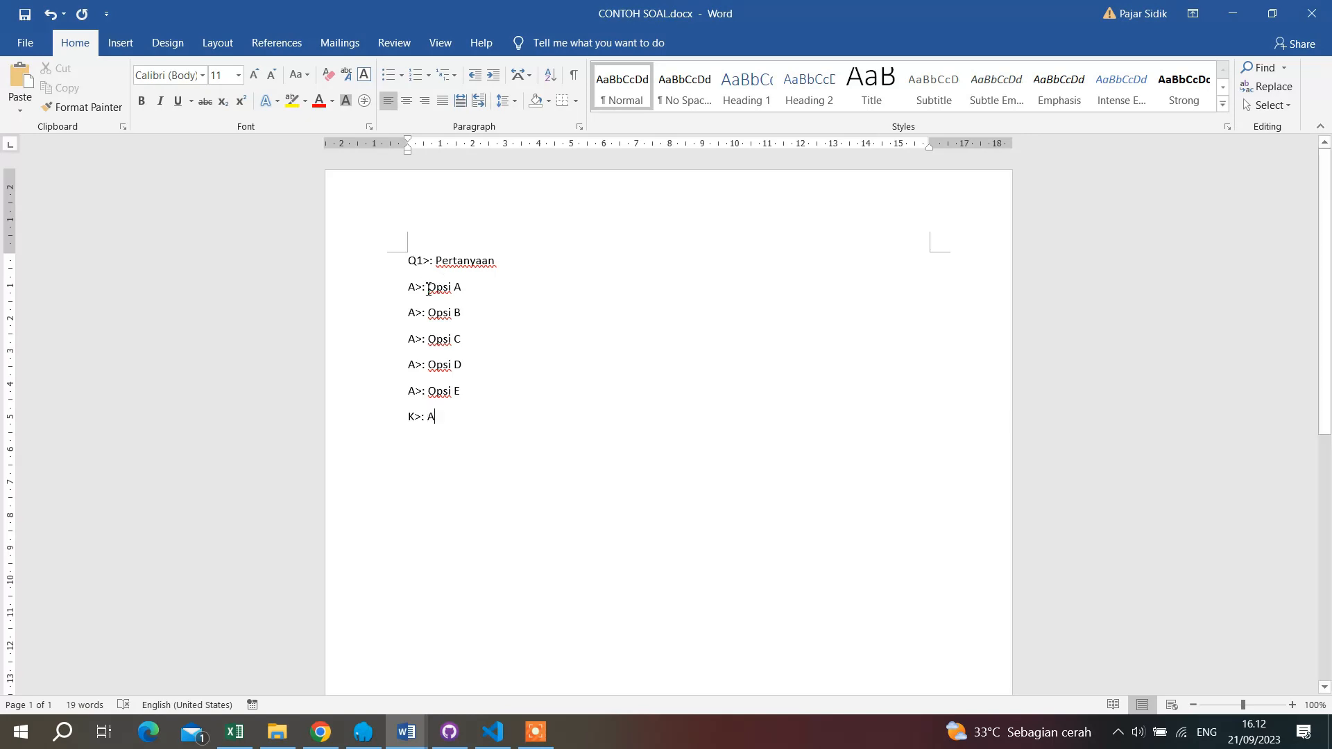
Highlight the whole question template from the Q1>: line to the K>: line.
drag(424, 277, 478, 413)
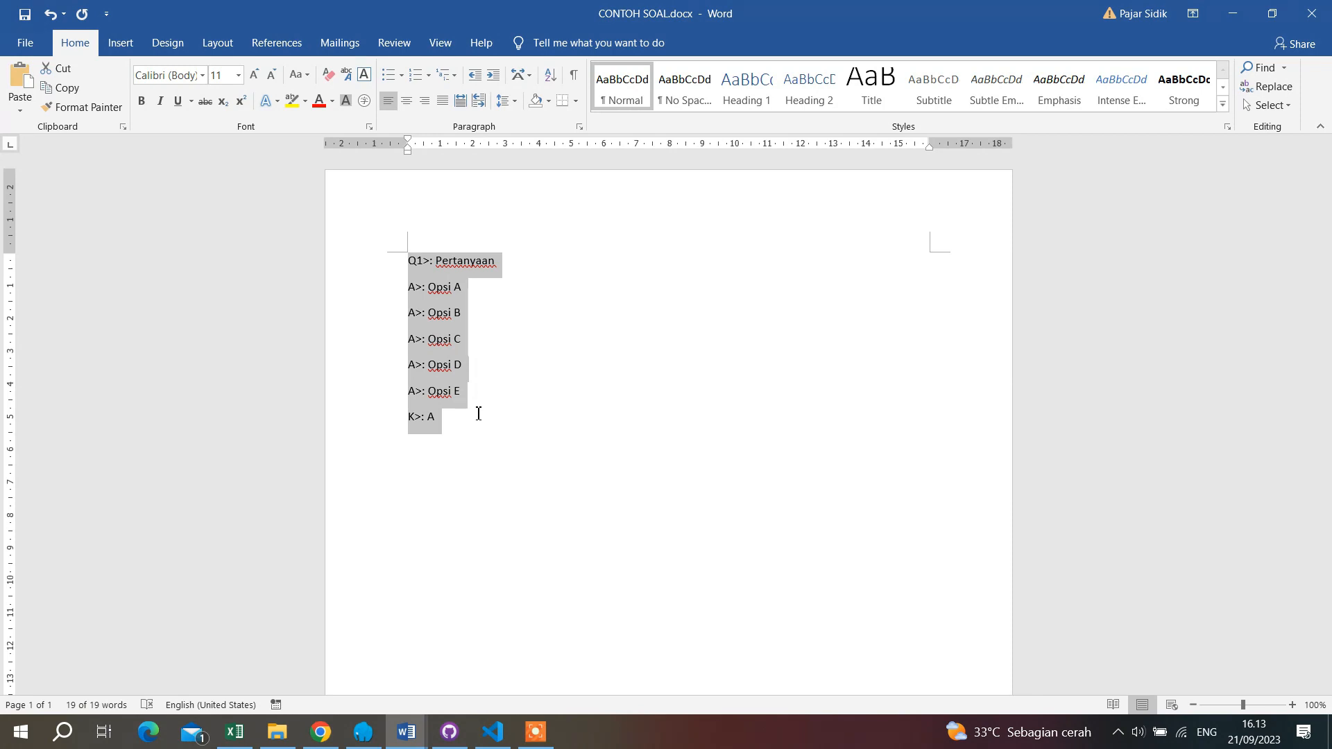
click(452, 424)
drag(415, 393, 398, 269)
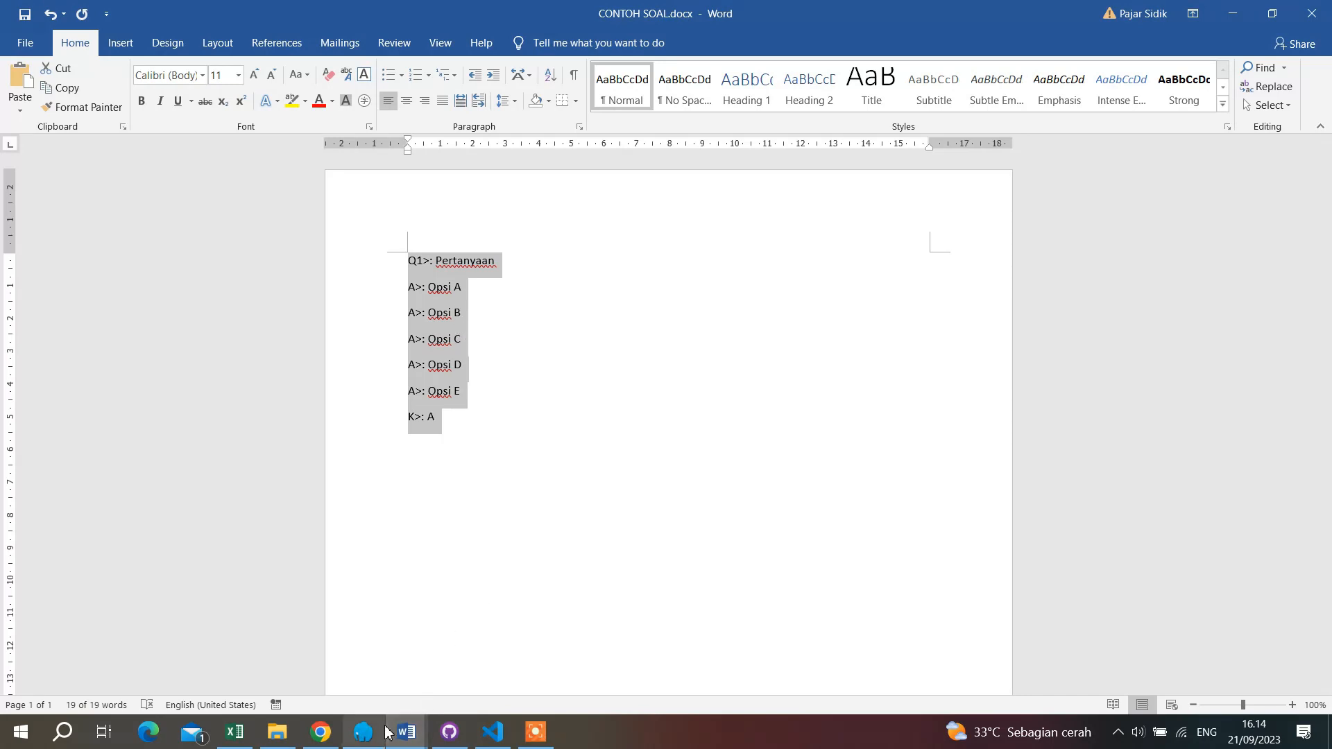
Switch to the ChatGPT conversation in Chrome and copy the earlier "buatkan 10 soal tentang sistem operasi windows" prompt into a new message.
click(323, 742)
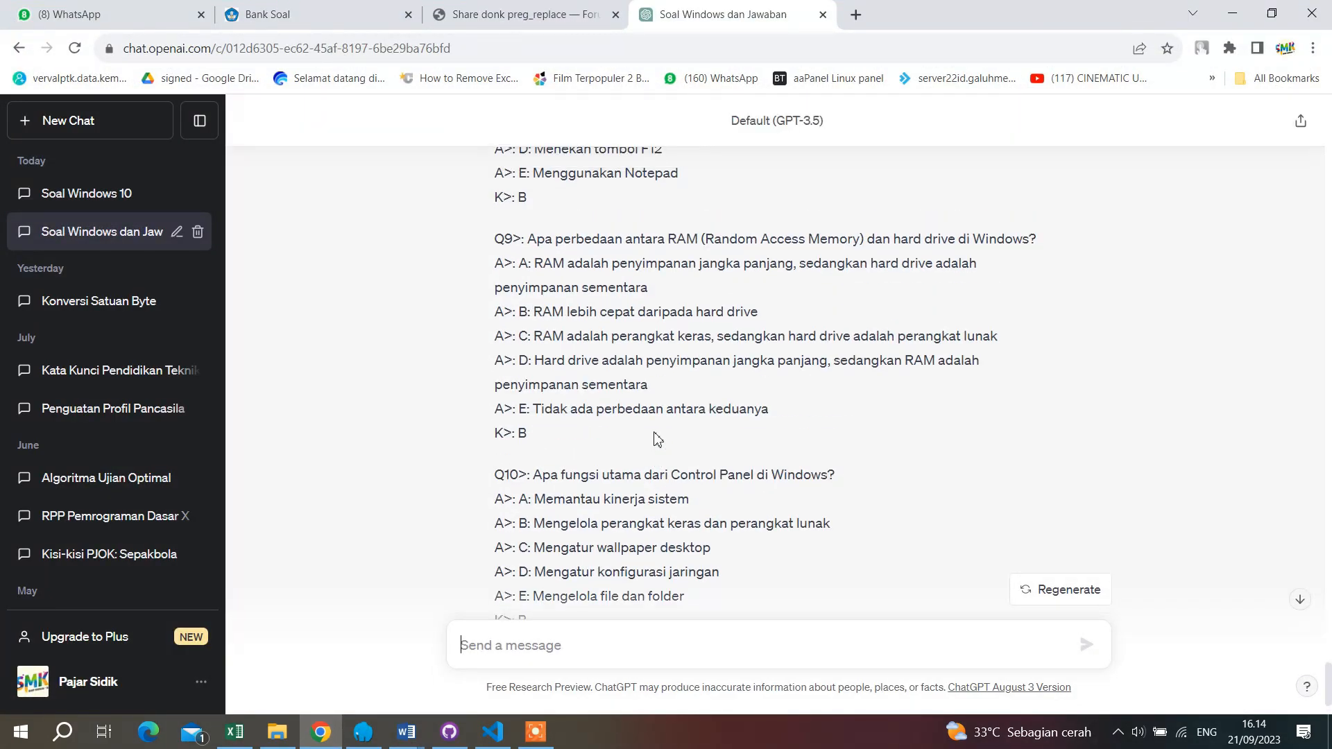
scroll(657, 434, up, 1)
scroll(657, 434, down, 3)
scroll(657, 434, up, 20)
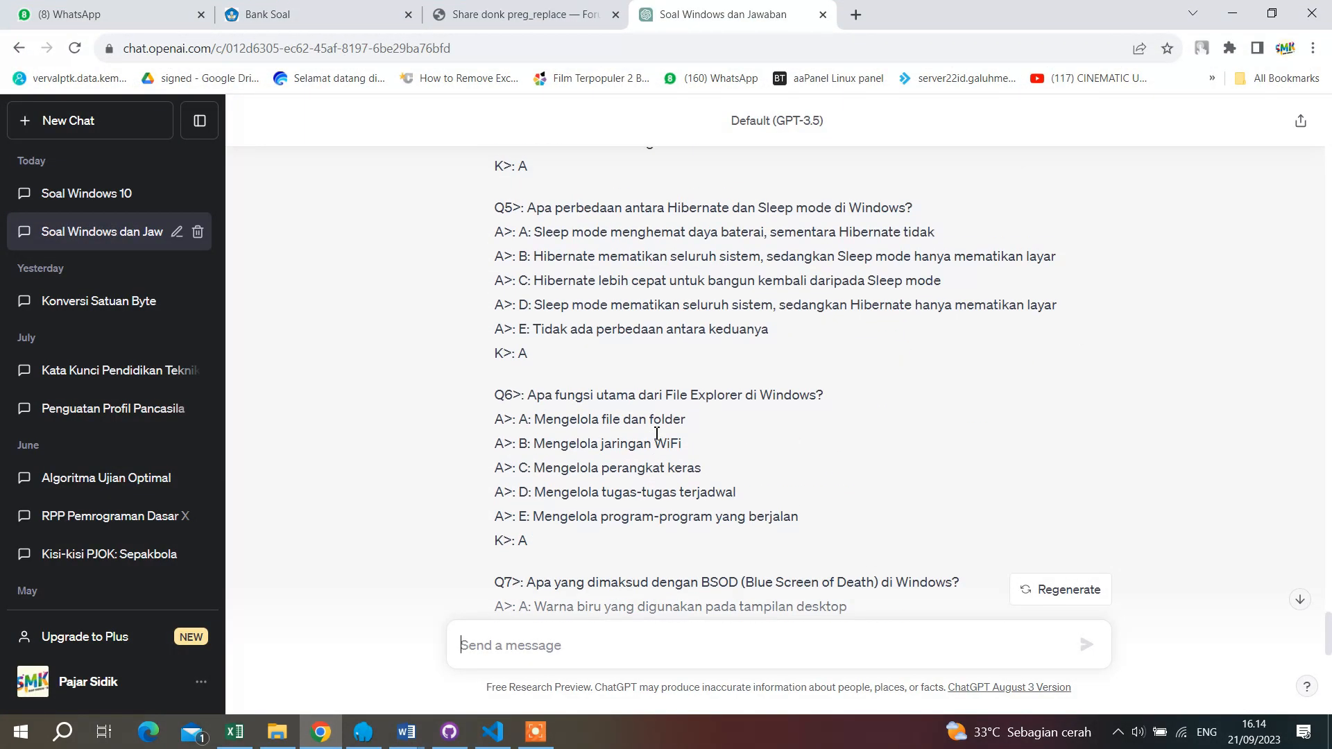
scroll(657, 440, up, 8)
scroll(656, 438, down, 10)
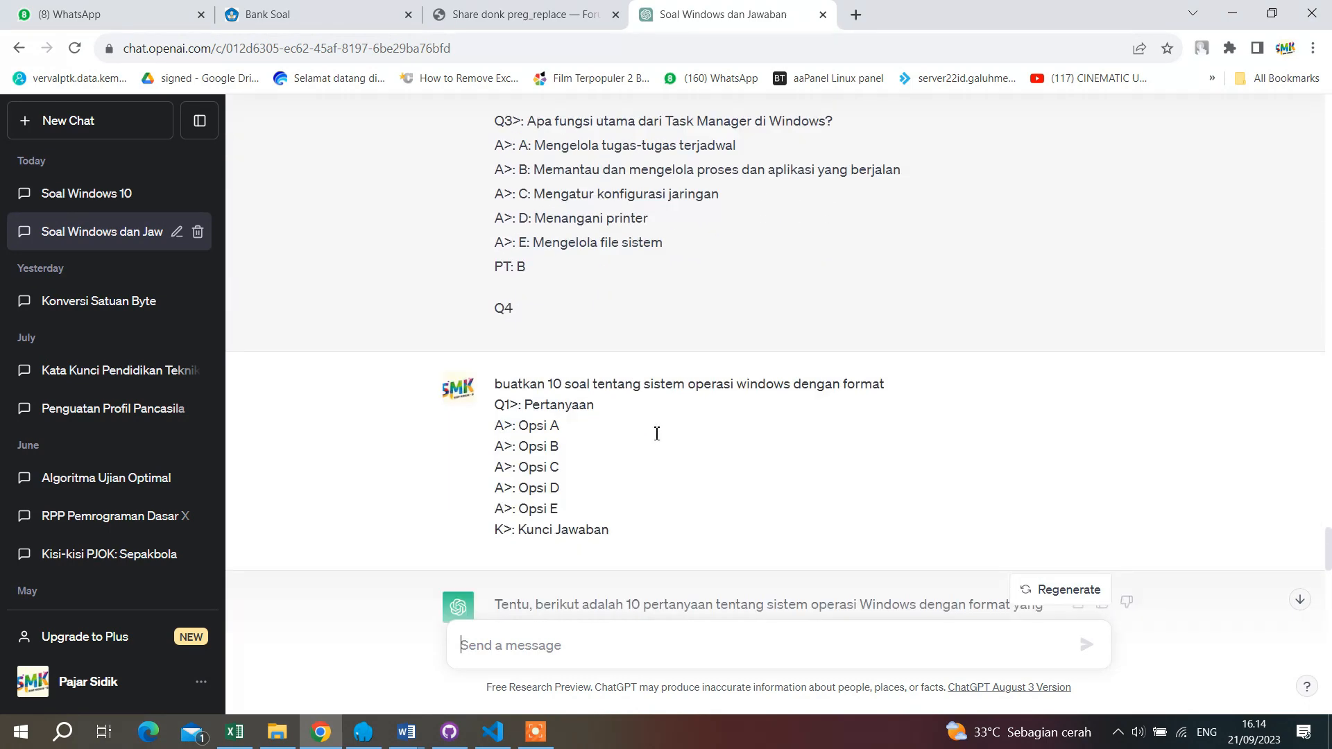
scroll(657, 434, up, 8)
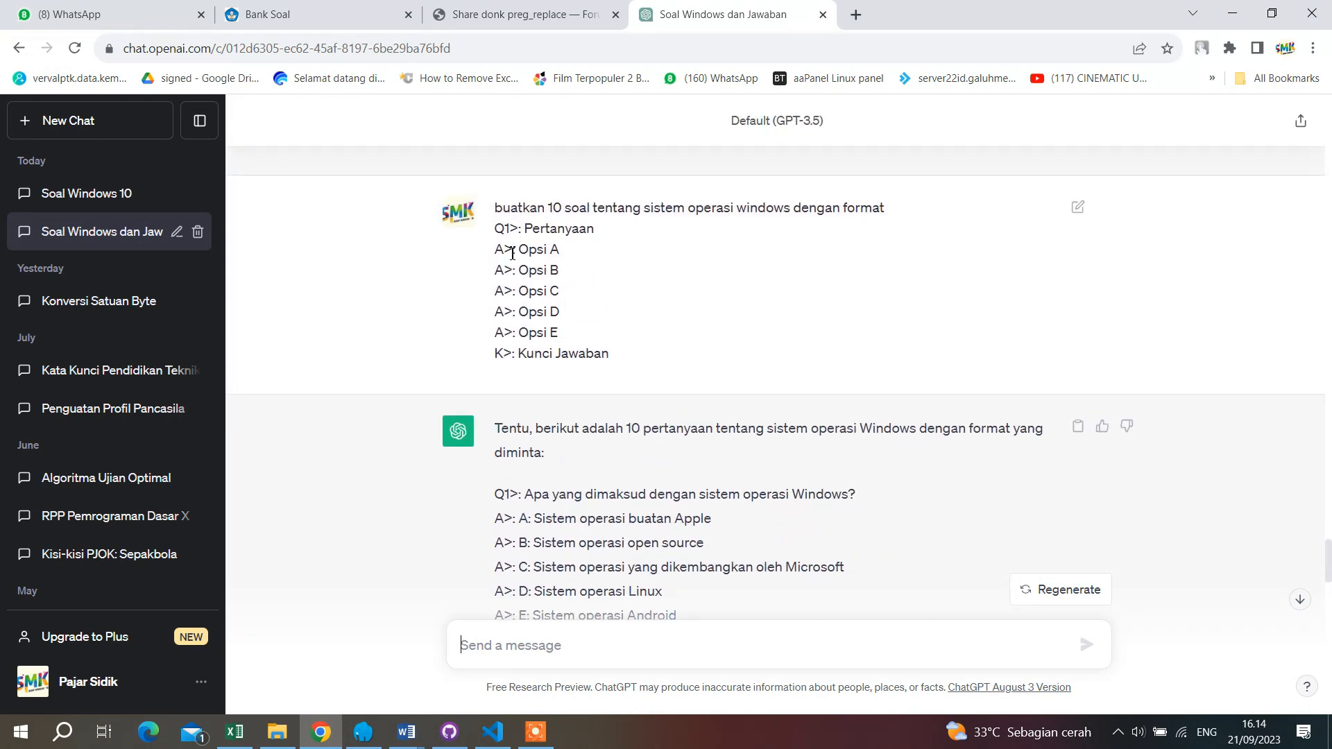
drag(495, 210, 626, 355)
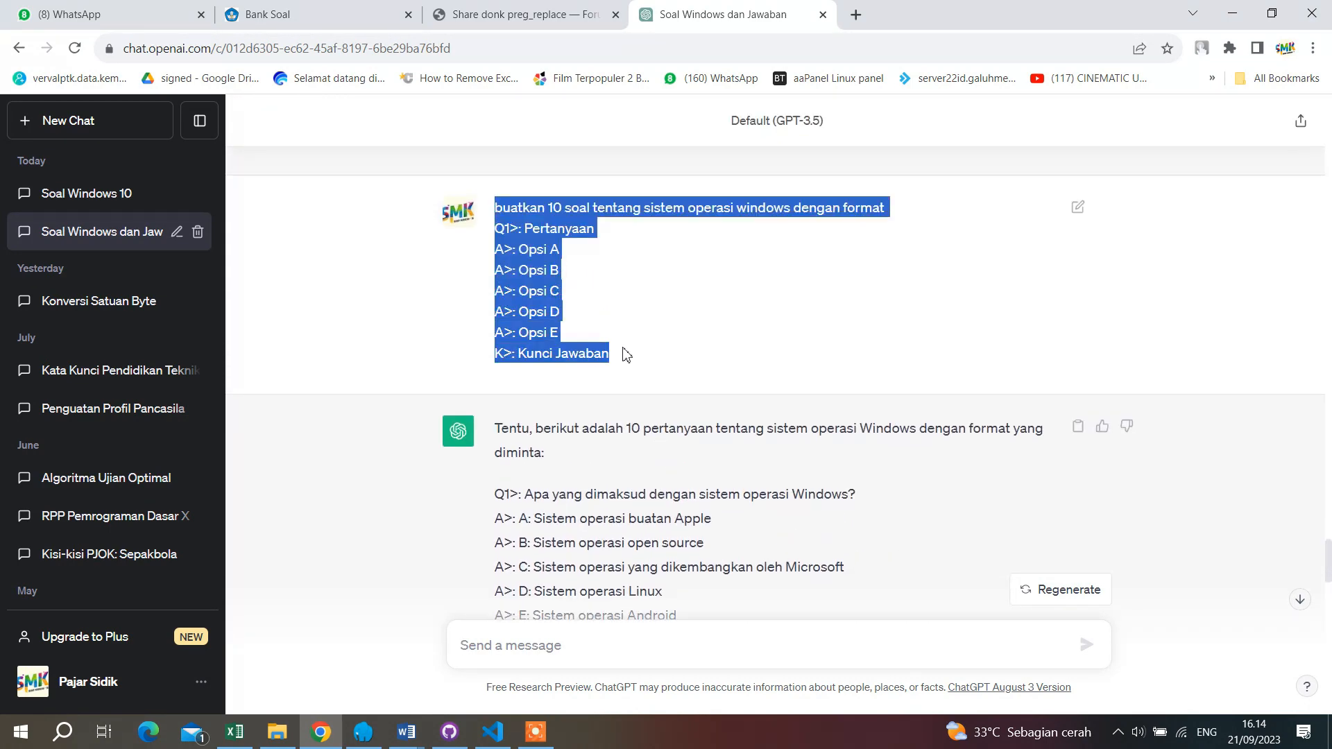
key(ctrl+c)
click(575, 646)
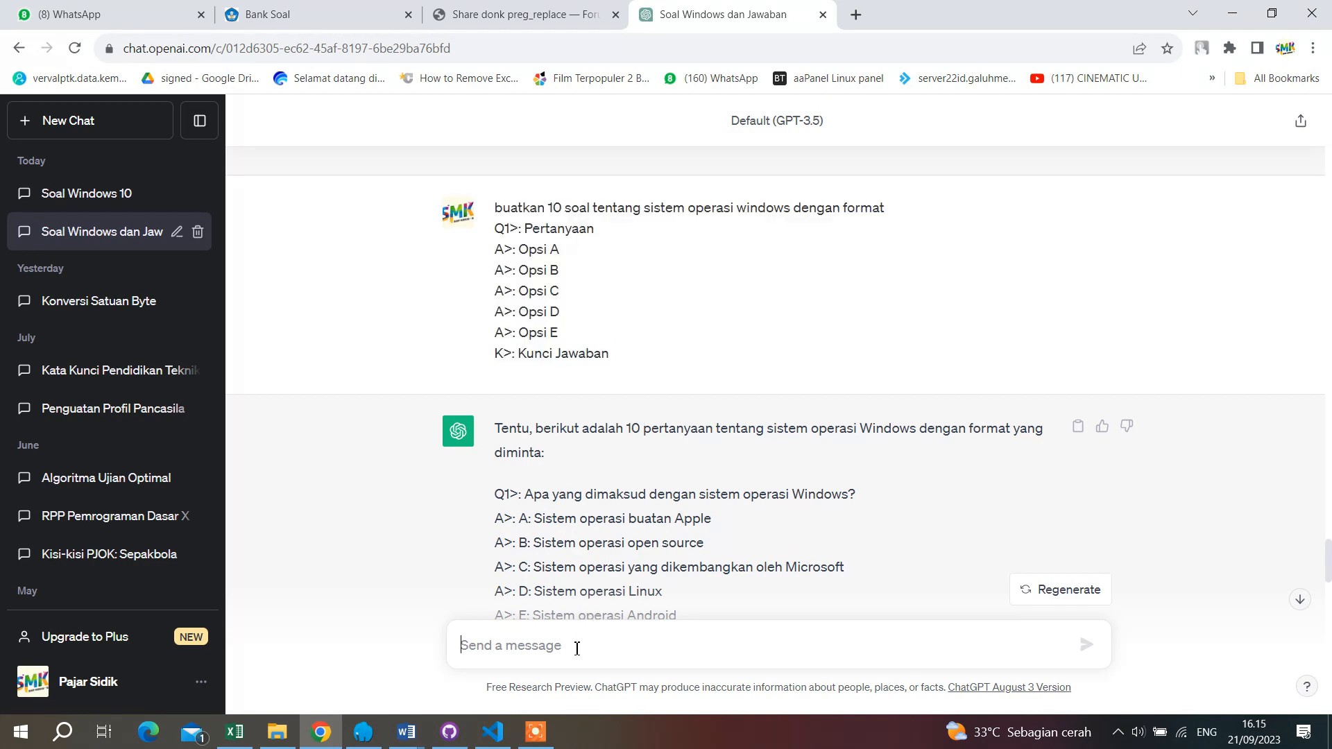
key(ctrl+v)
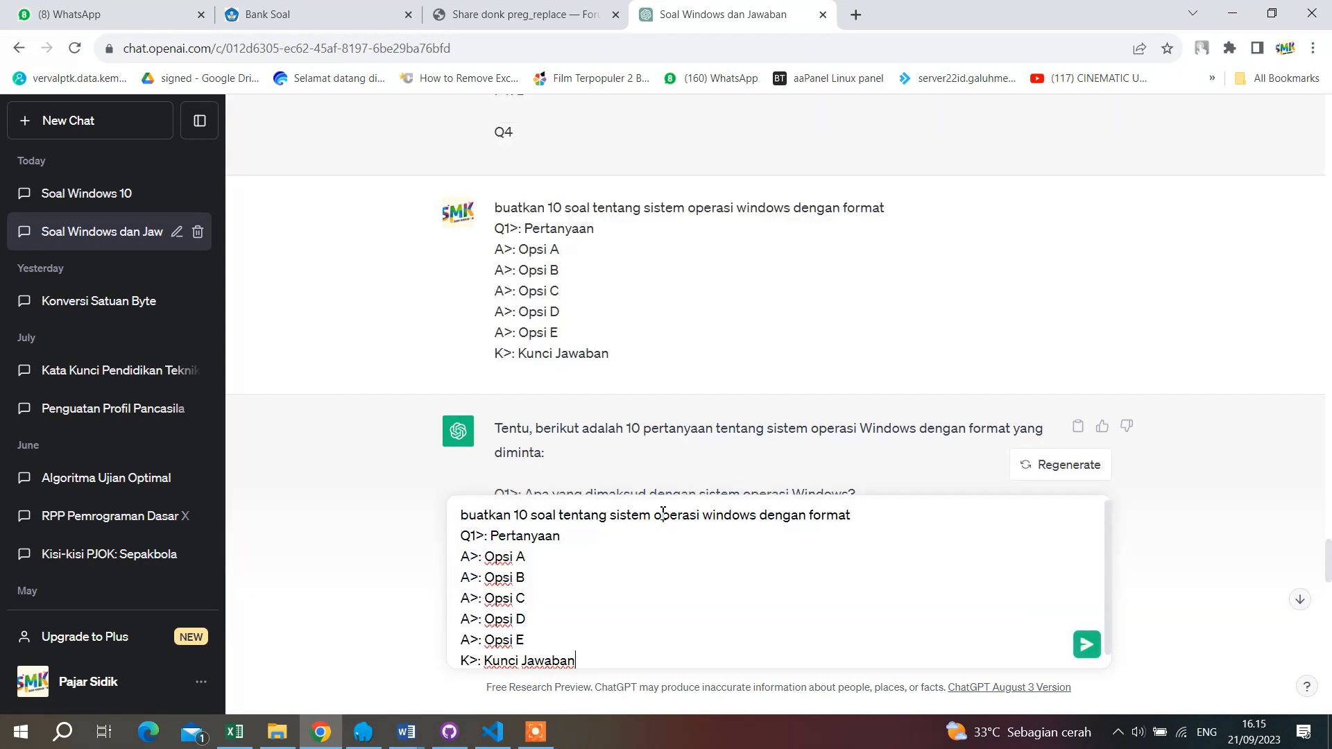
Change the prompt's topic to "sistem pencernaan", removing "operasi windows", and send it.
drag(653, 516, 692, 515)
drag(611, 515, 652, 521)
click(699, 518)
text(pencernaan)
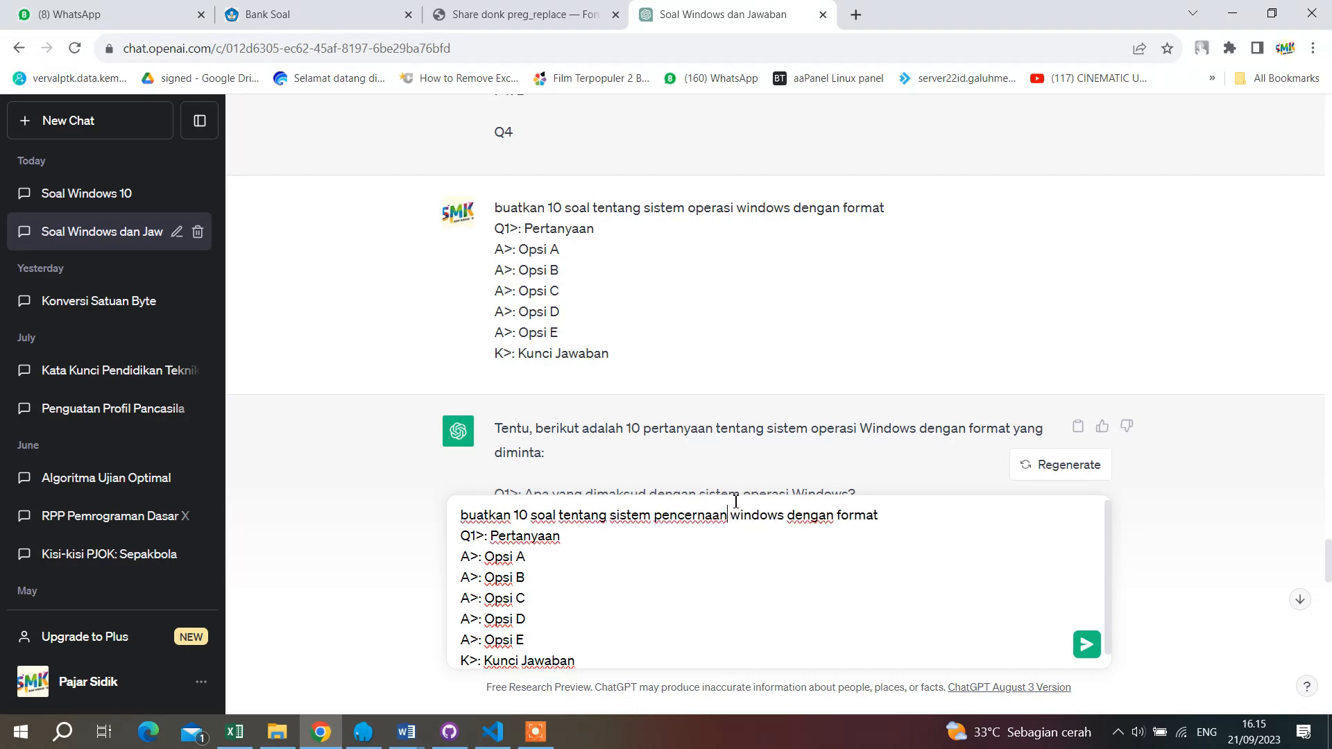
drag(733, 514, 786, 522)
key(BackSpace)
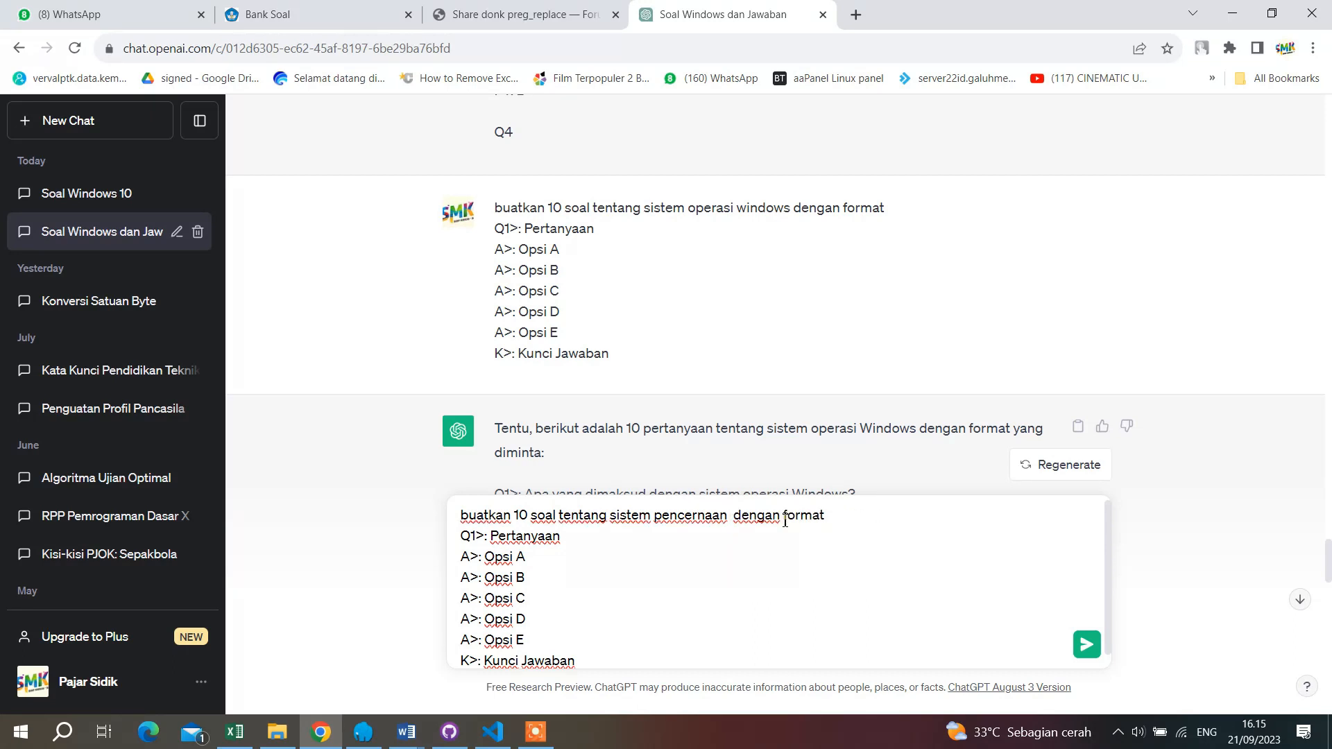
click(1087, 645)
click(1299, 599)
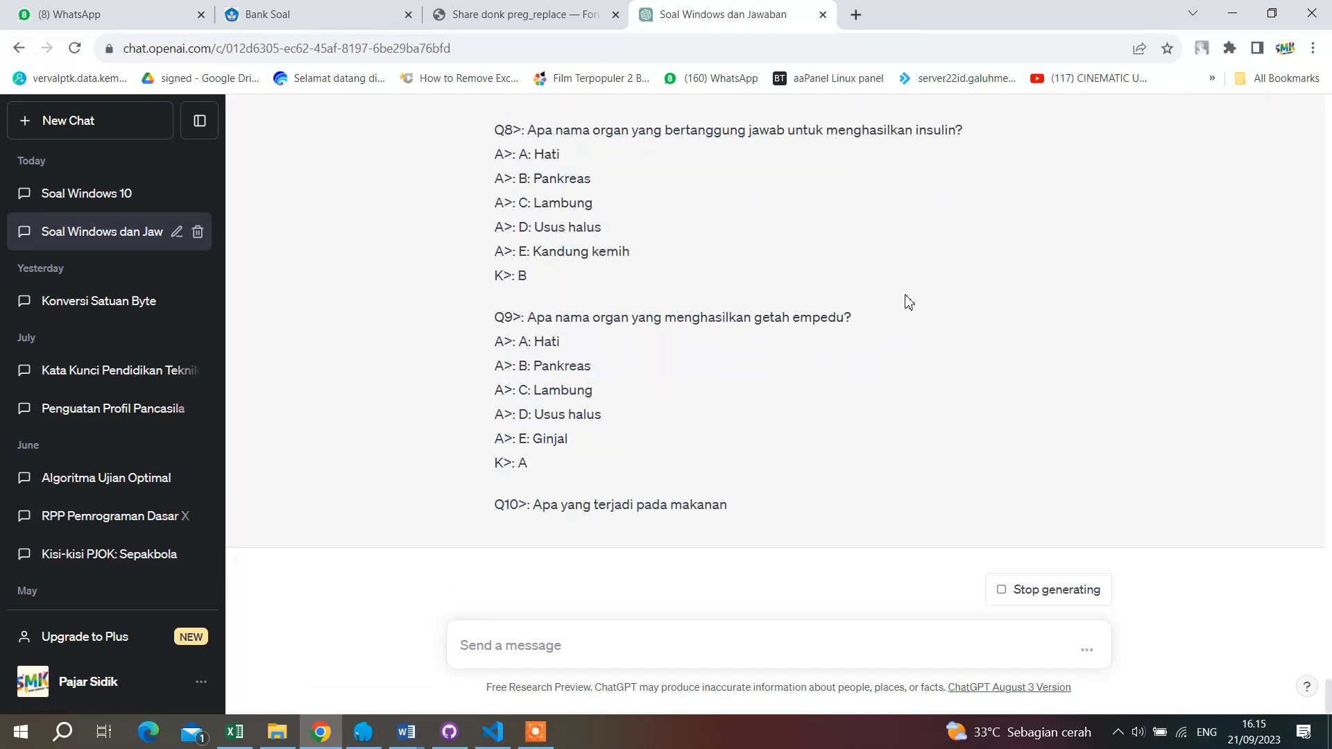
Copy the generated sistem pencernaan response and replace the entire content of CONTOH SOAL.docx in Word with it.
scroll(908, 300, up, 20)
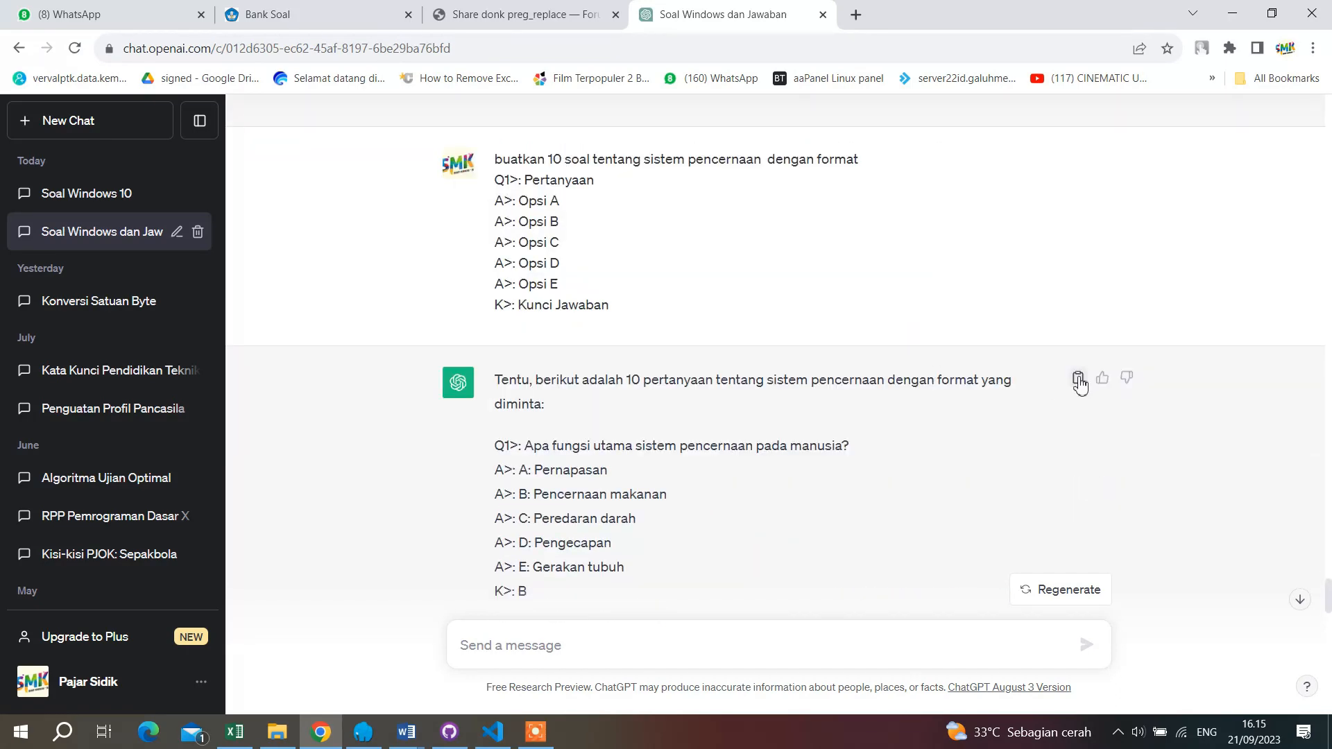
click(407, 732)
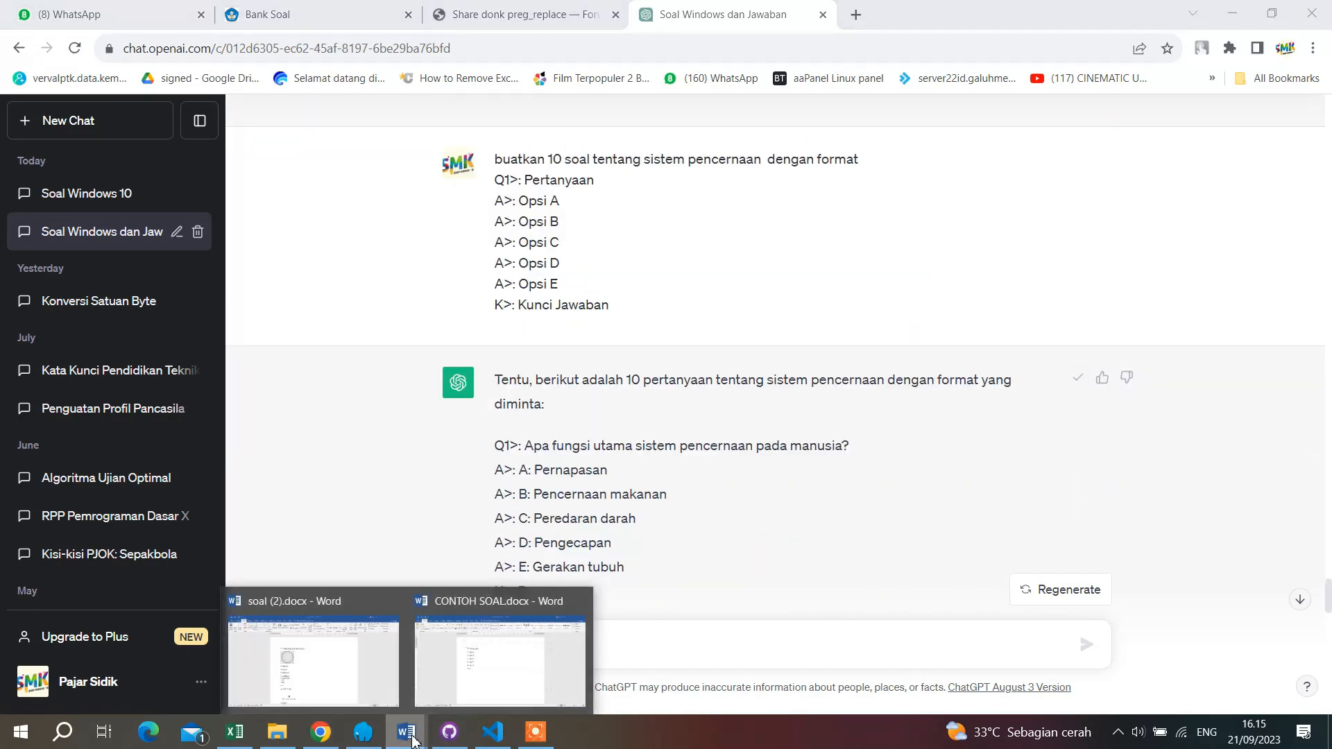
click(456, 685)
key(ctrl+a)
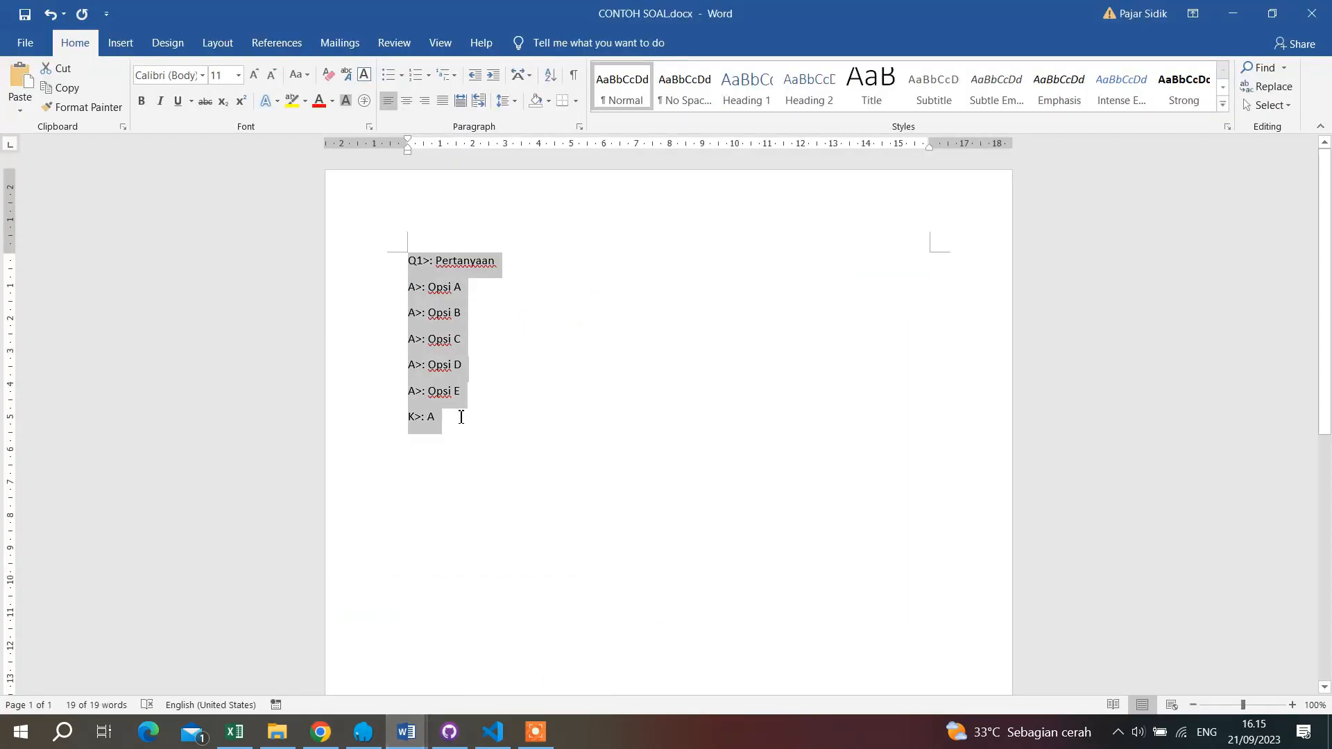
key(ctrl+v)
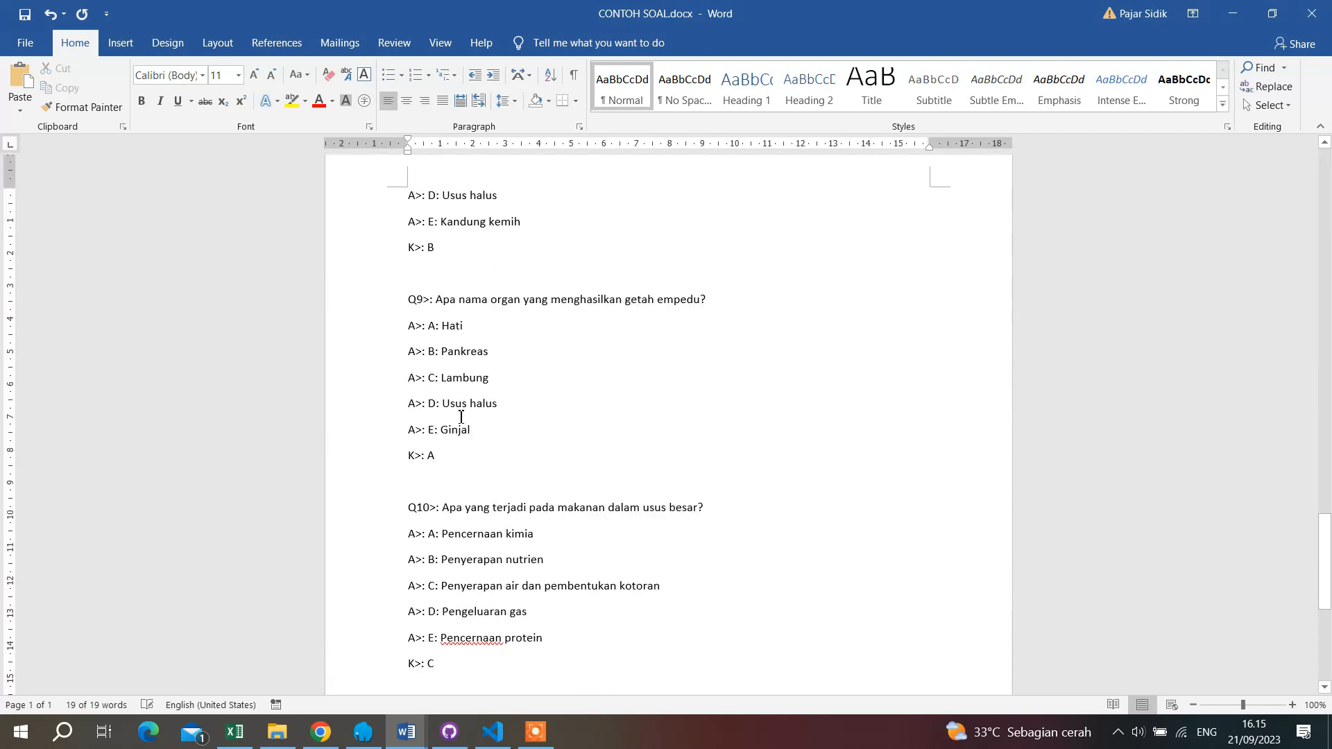
Delete the introductory "Tentu, berikut adalah 10 pertanyaan" line and the blank line above Q1>:.
scroll(461, 417, up, 20)
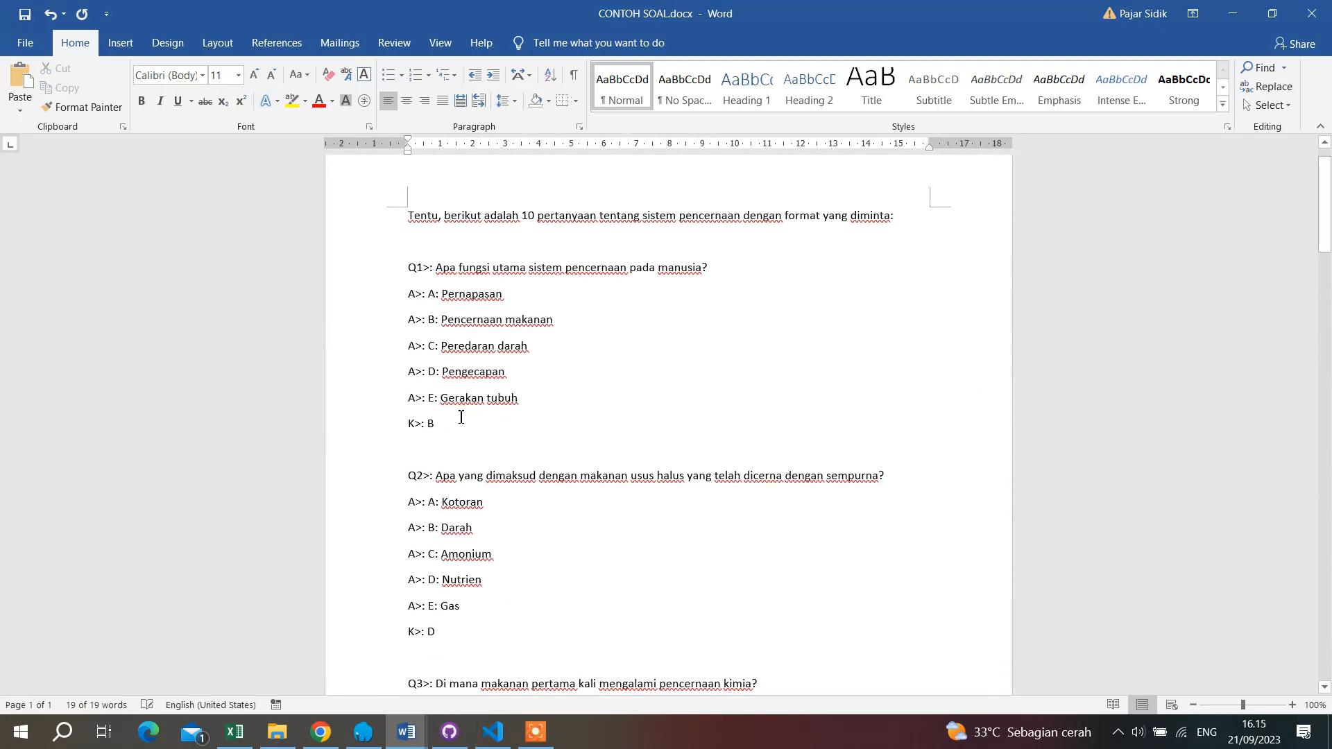
scroll(461, 417, up, 1)
drag(412, 270, 551, 301)
key(Delete)
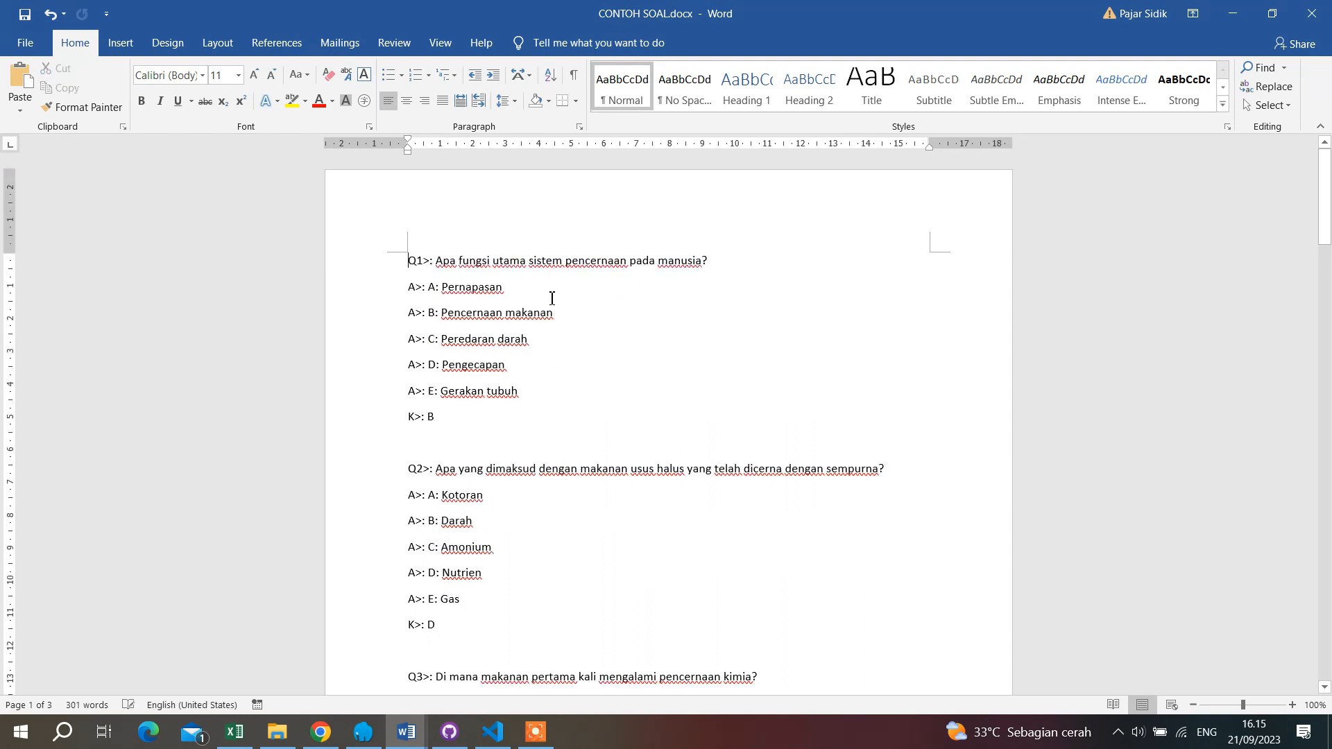
Delete the blank lines separating questions Q1 through Q5 in CONTOH SOAL.docx.
click(435, 444)
key(BackSpace)
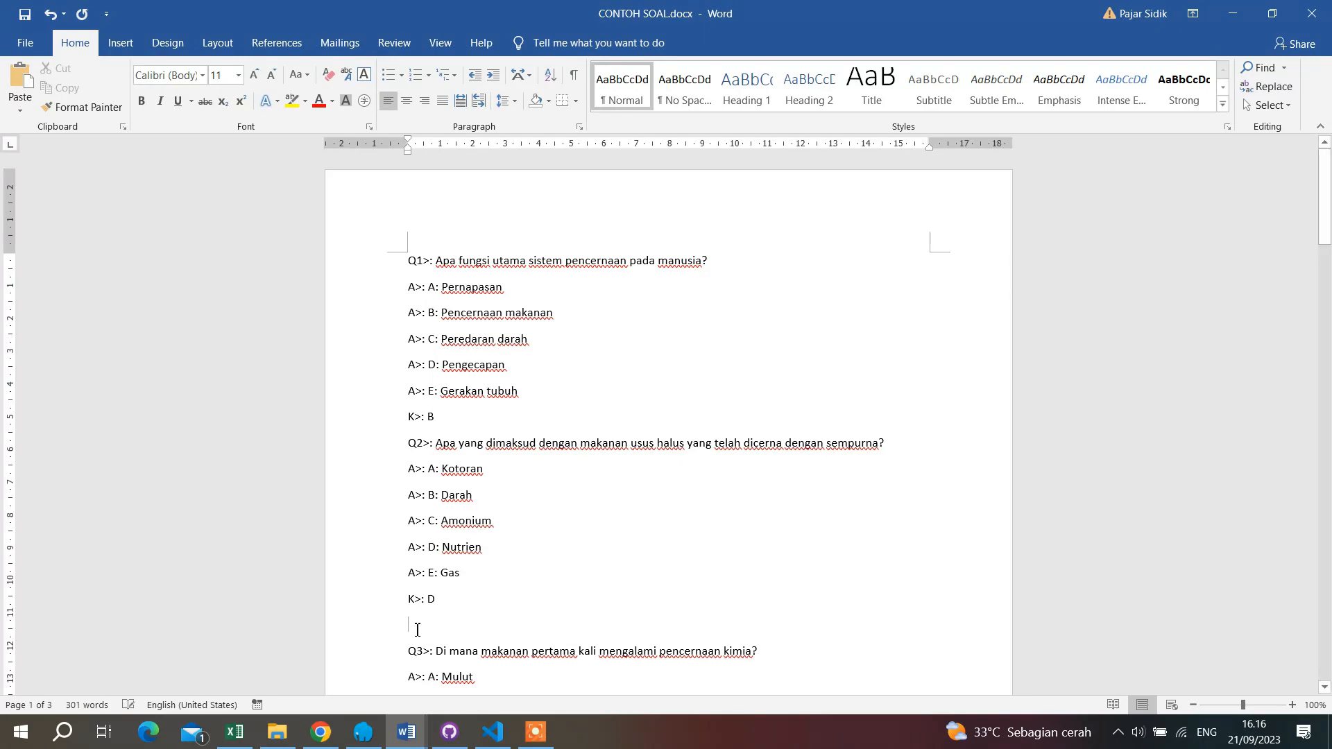
key(BackSpace)
scroll(417, 611, down, 6)
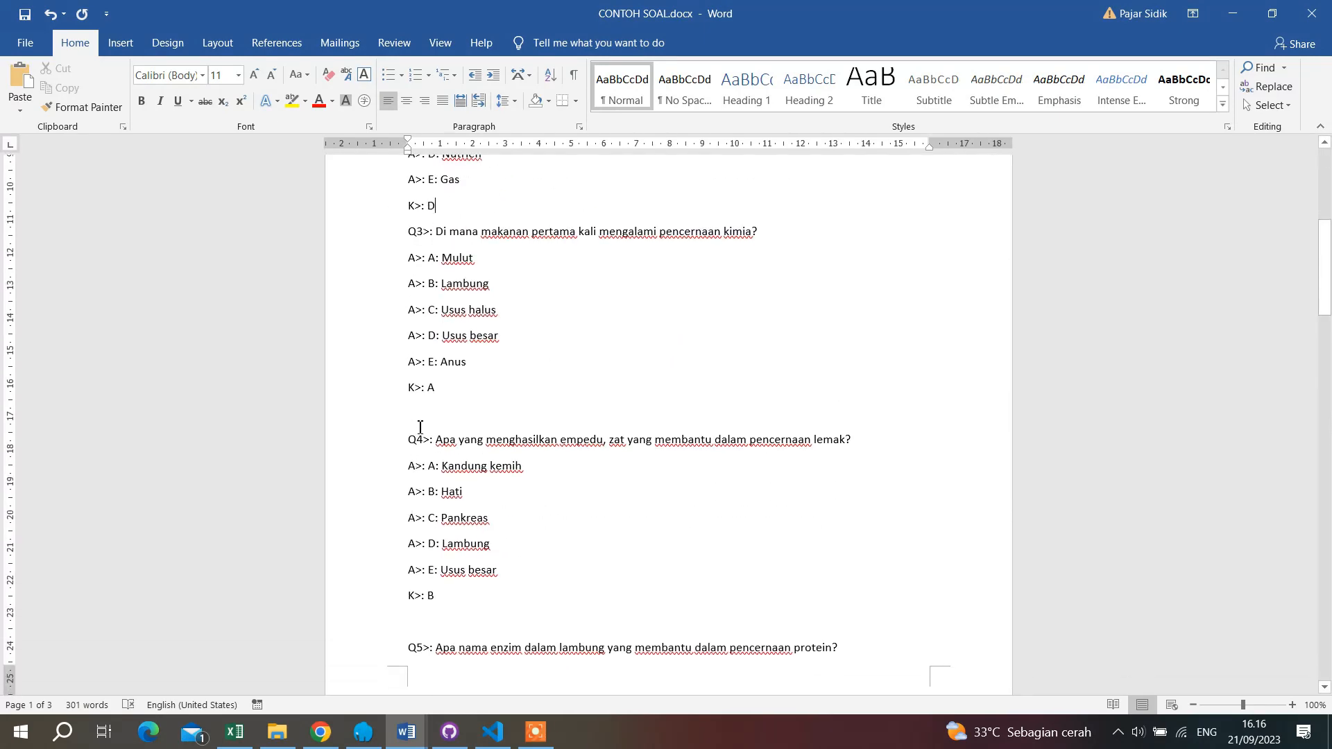
key(BackSpace)
scroll(416, 434, down, 5)
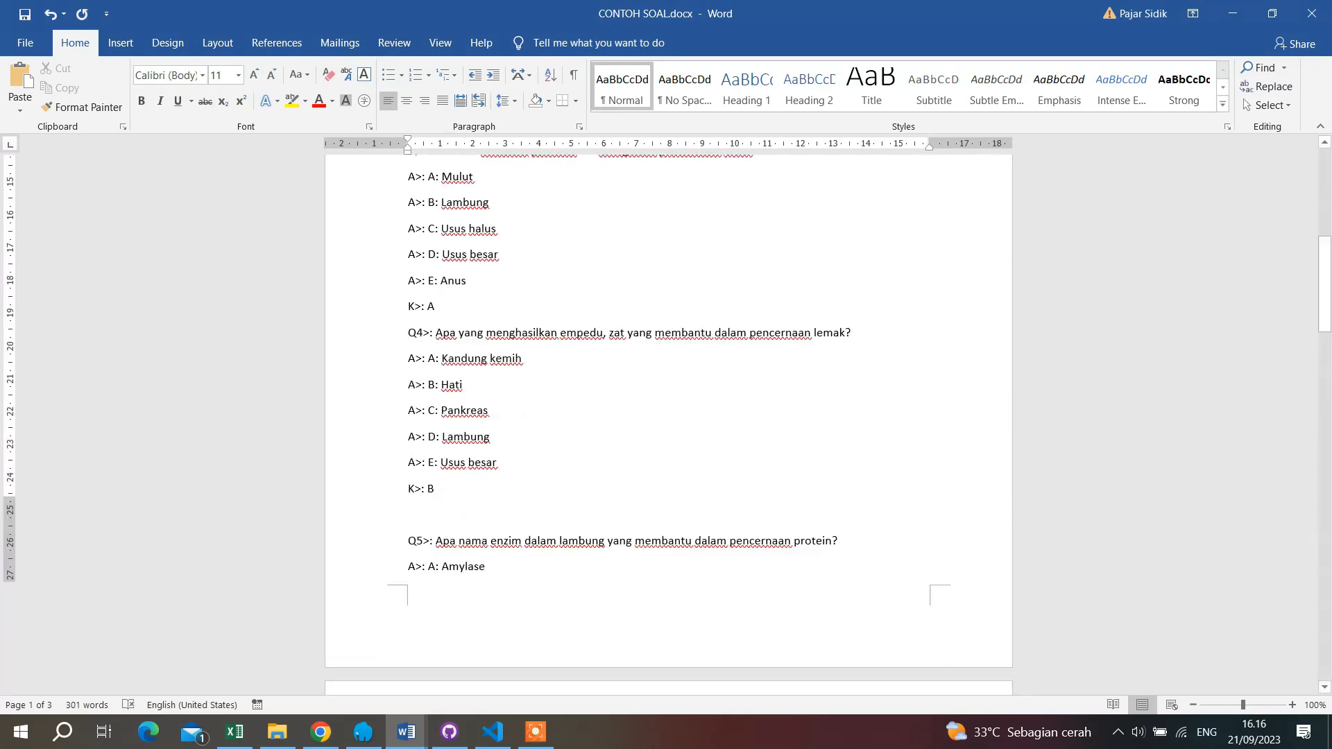
key(BackSpace)
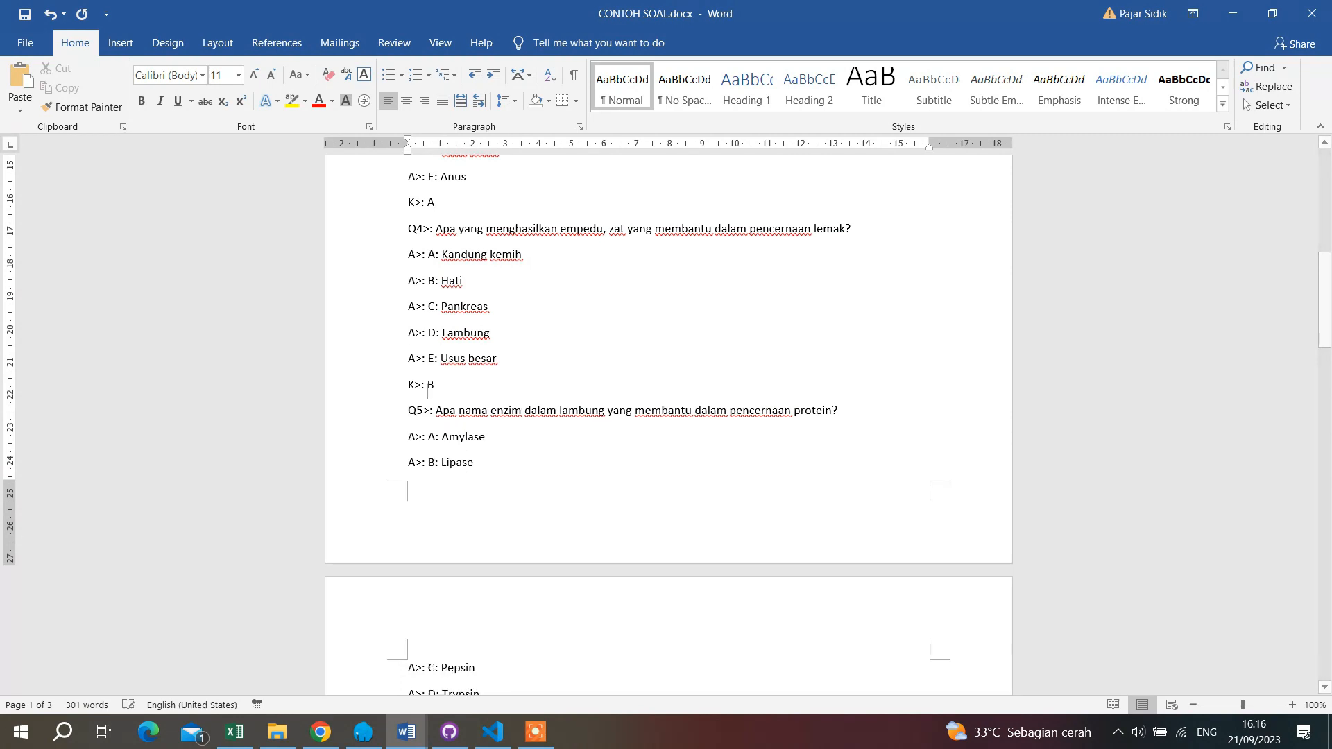
Delete the remaining blank lines between the multiple-choice questions from Q5 through Q10.
scroll(414, 406, down, 5)
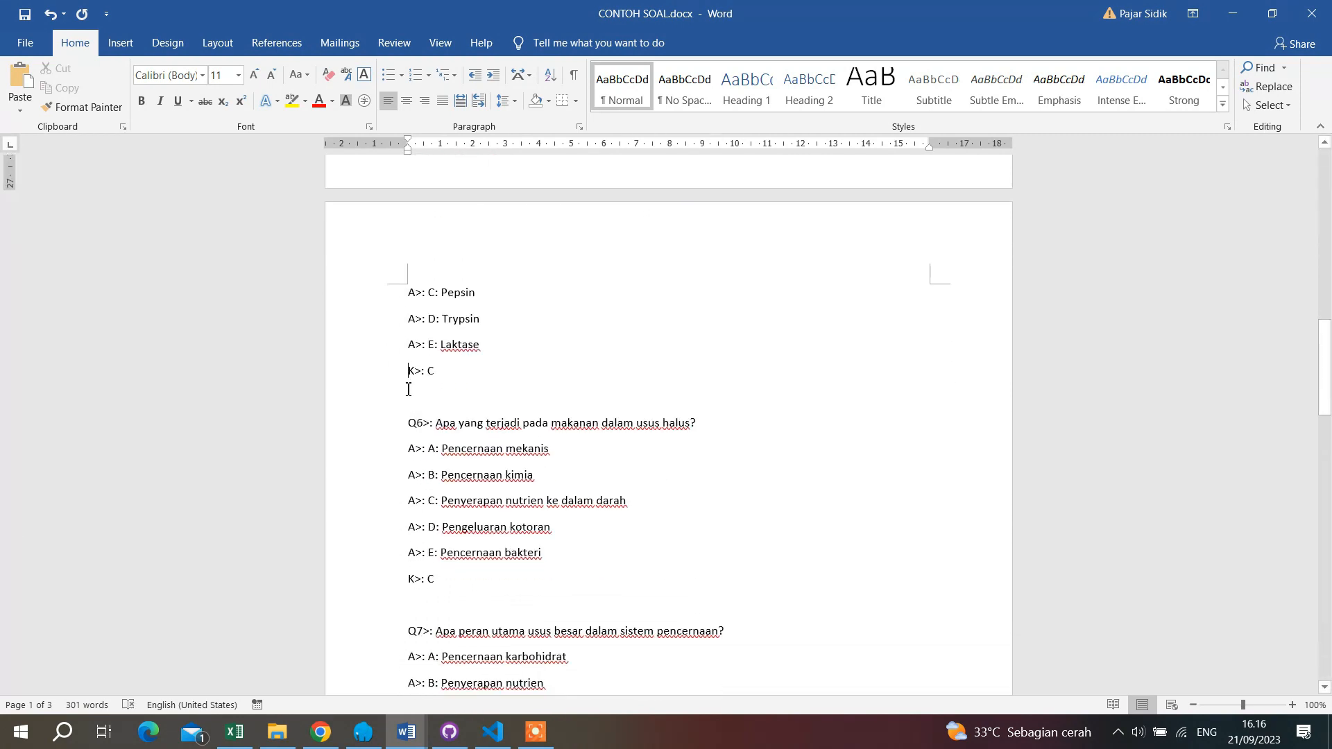
key(BackSpace)
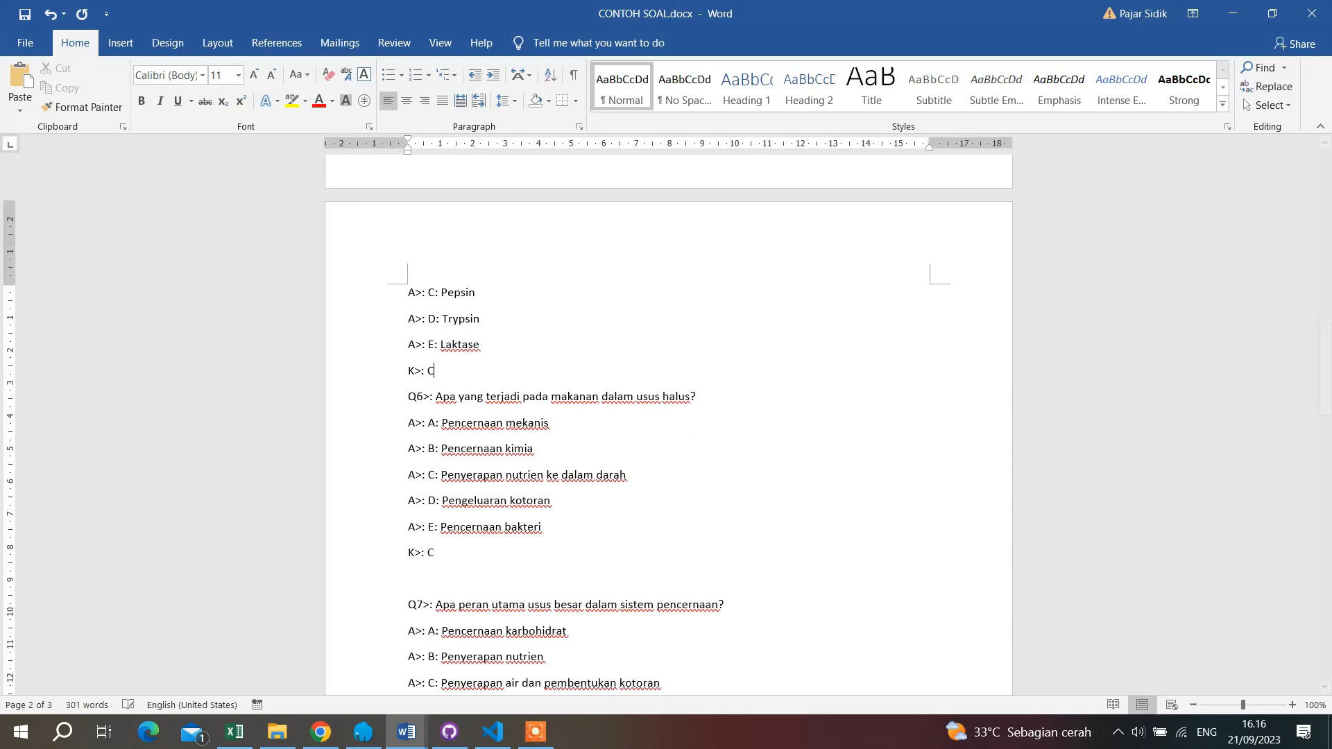
scroll(413, 388, down, 5)
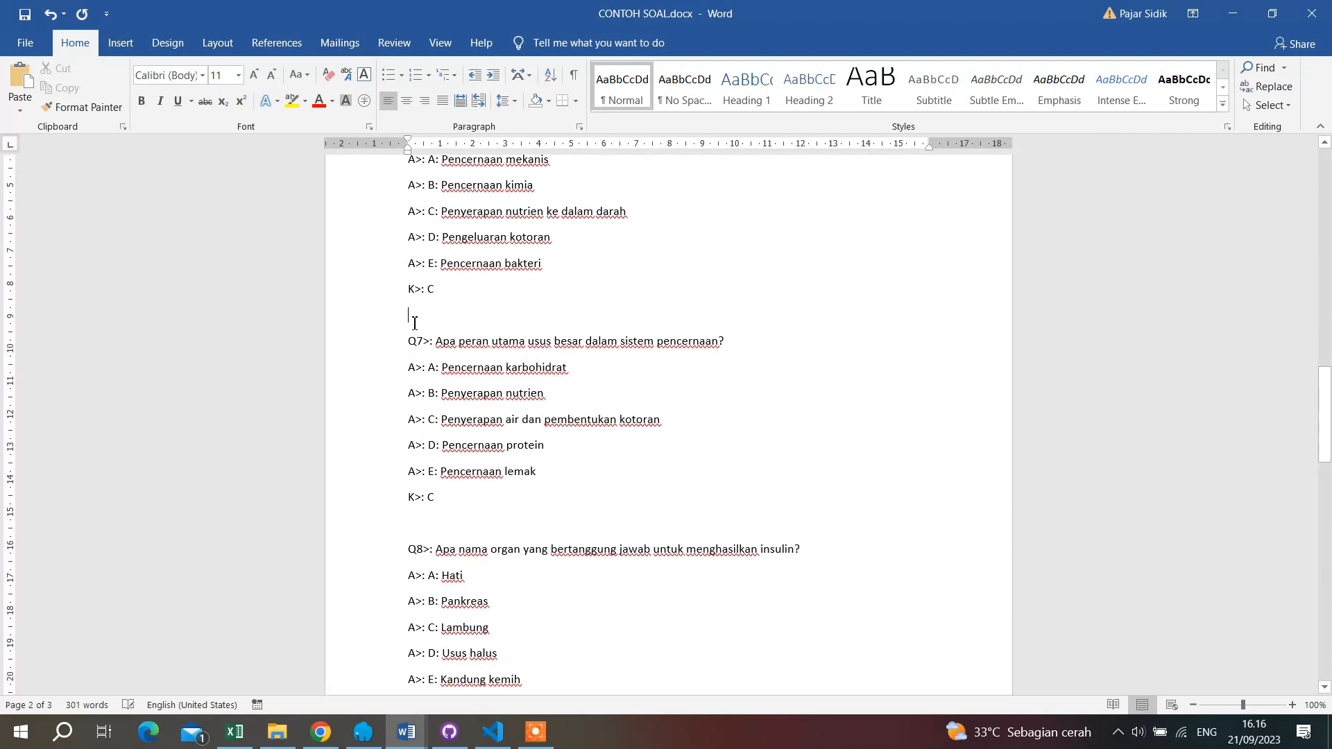
key(BackSpace)
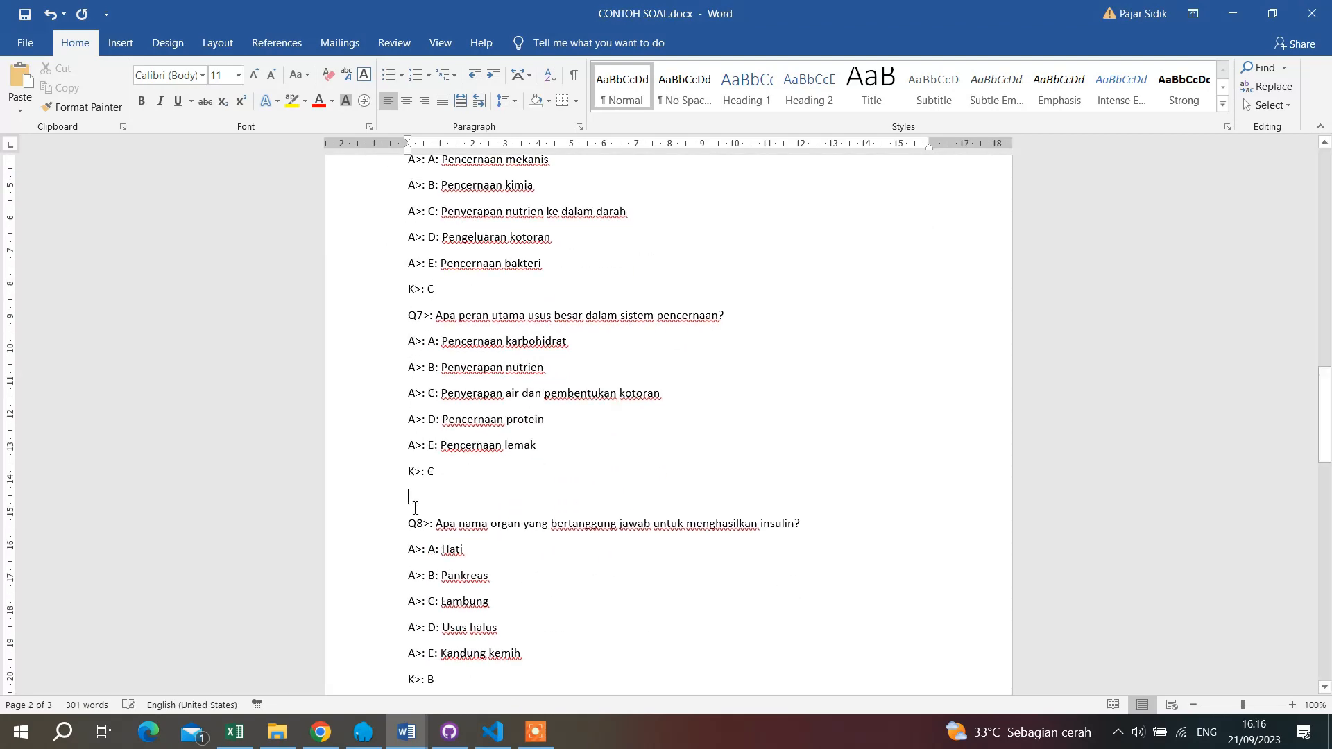
key(BackSpace)
scroll(415, 486, down, 6)
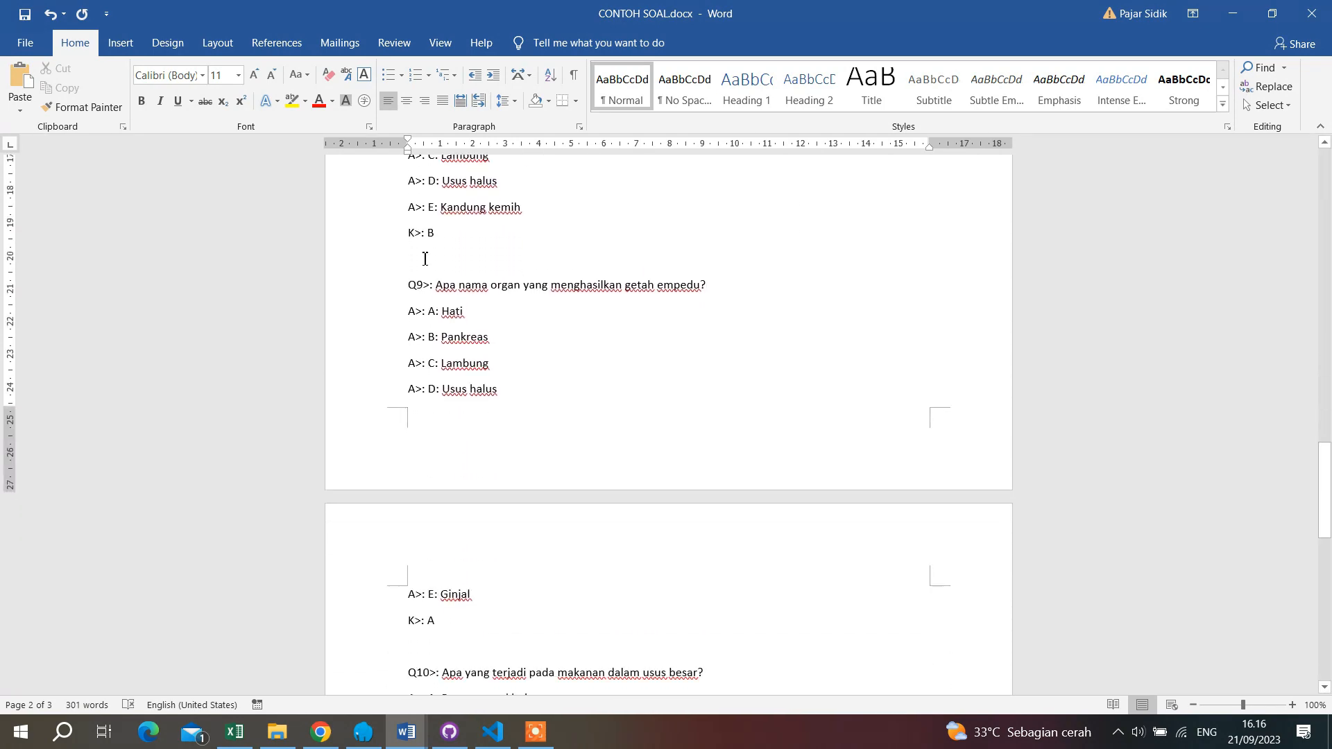
key(BackSpace)
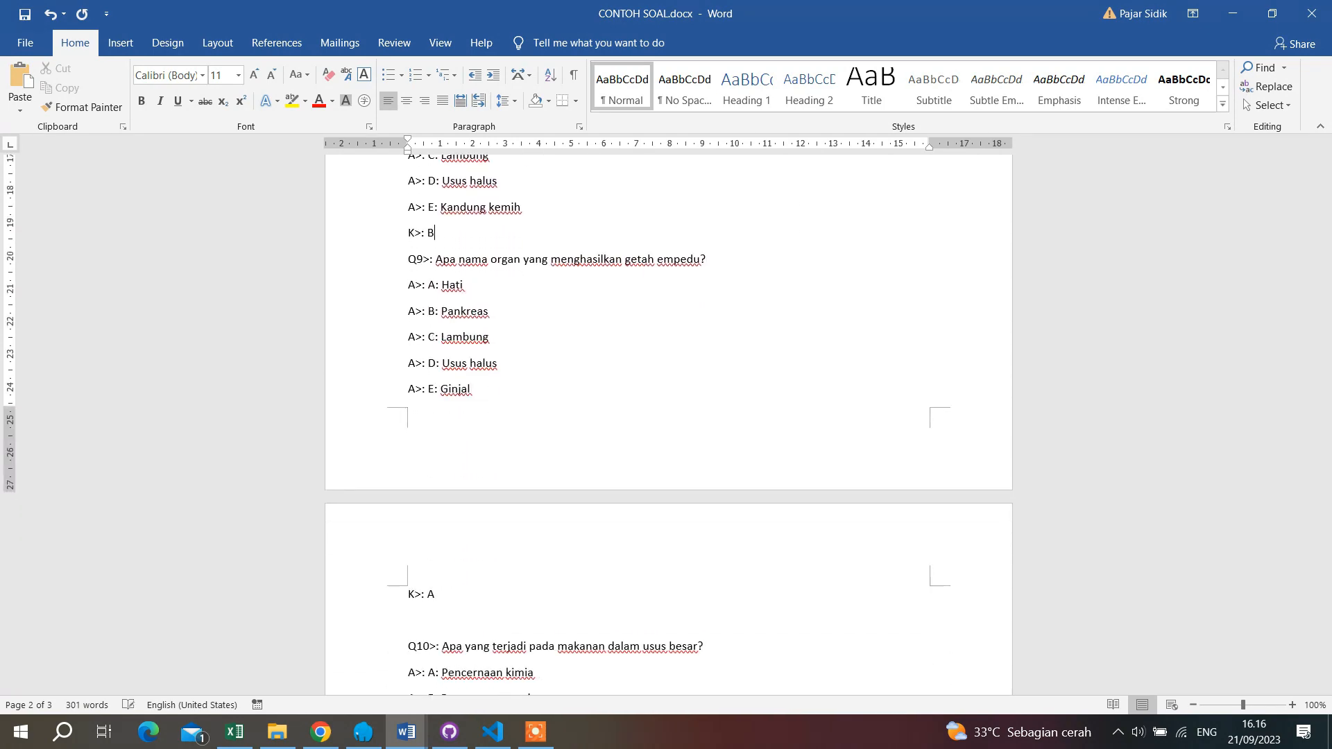
click(427, 616)
key(BackSpace)
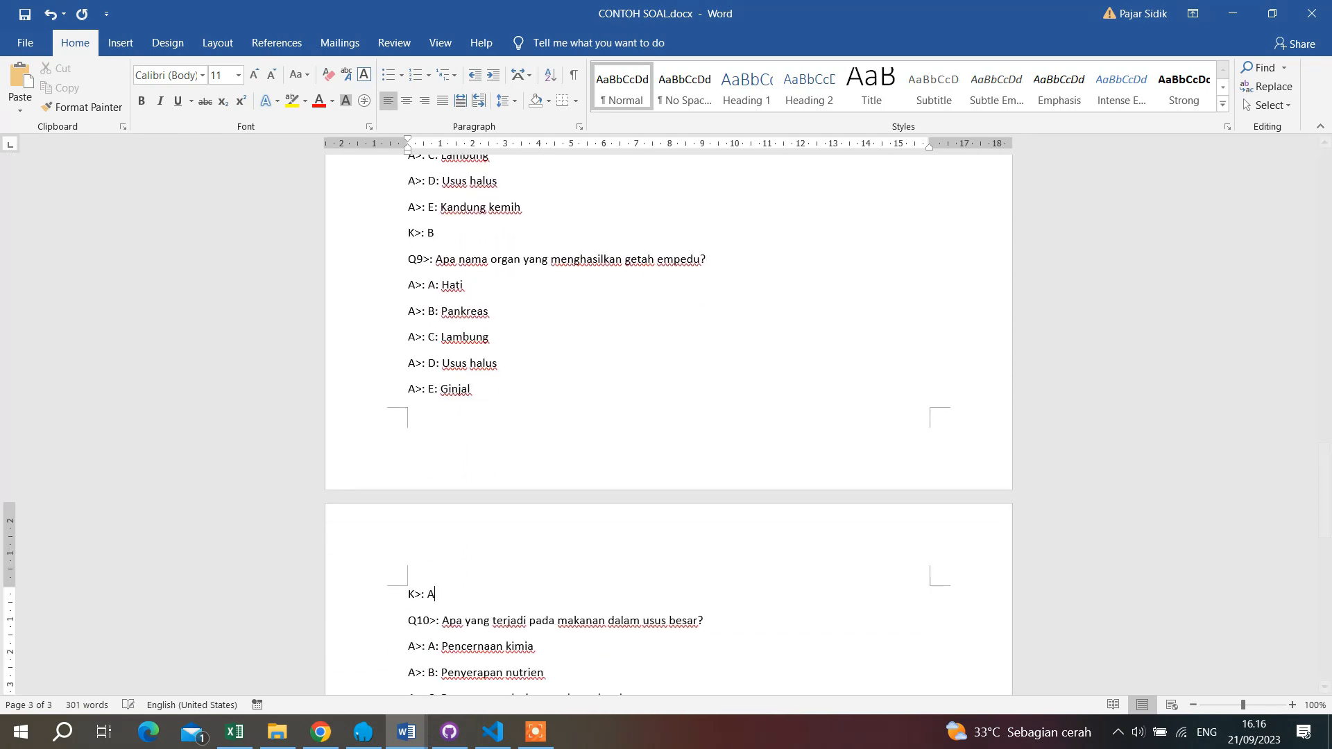
scroll(426, 615, down, 6)
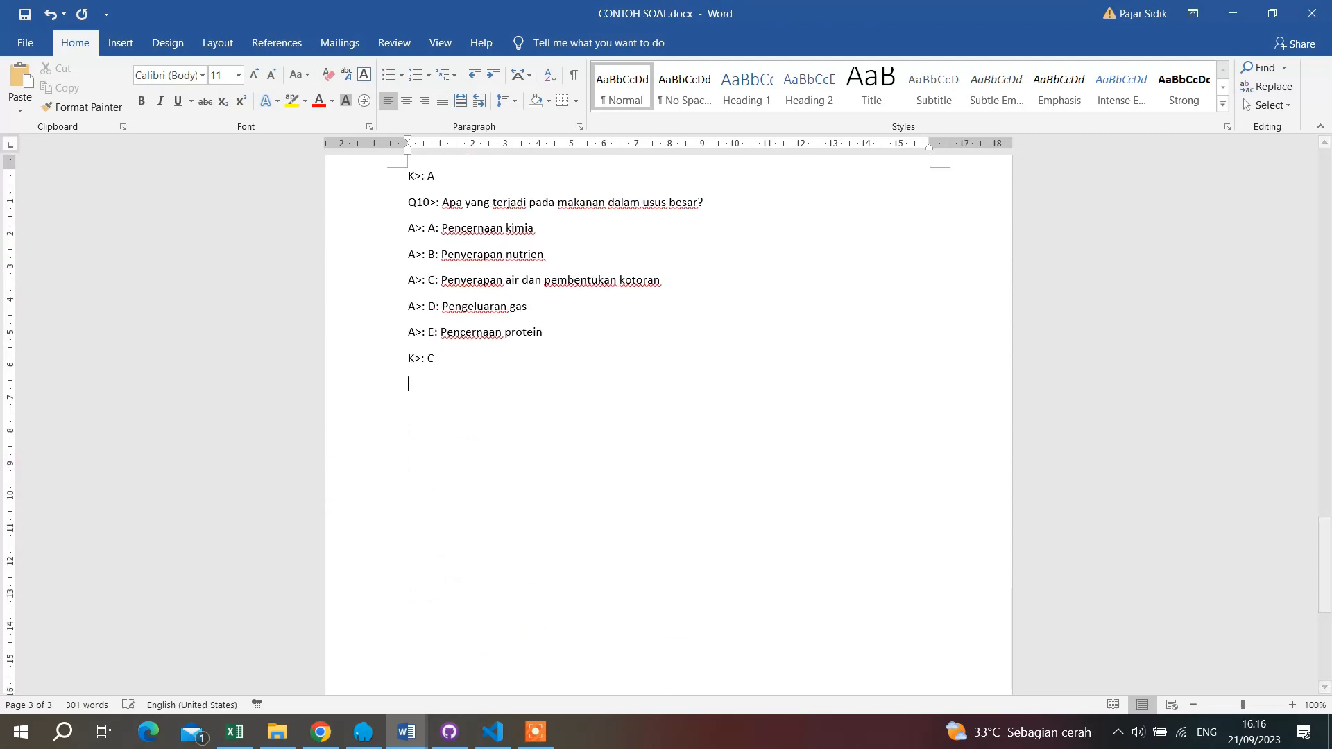
Switch to the ChatGPT conversation in Chrome and send the prompt "buat 10 soal esai tentang sistem pencernaan".
key(alt+Tab)
text(buat)
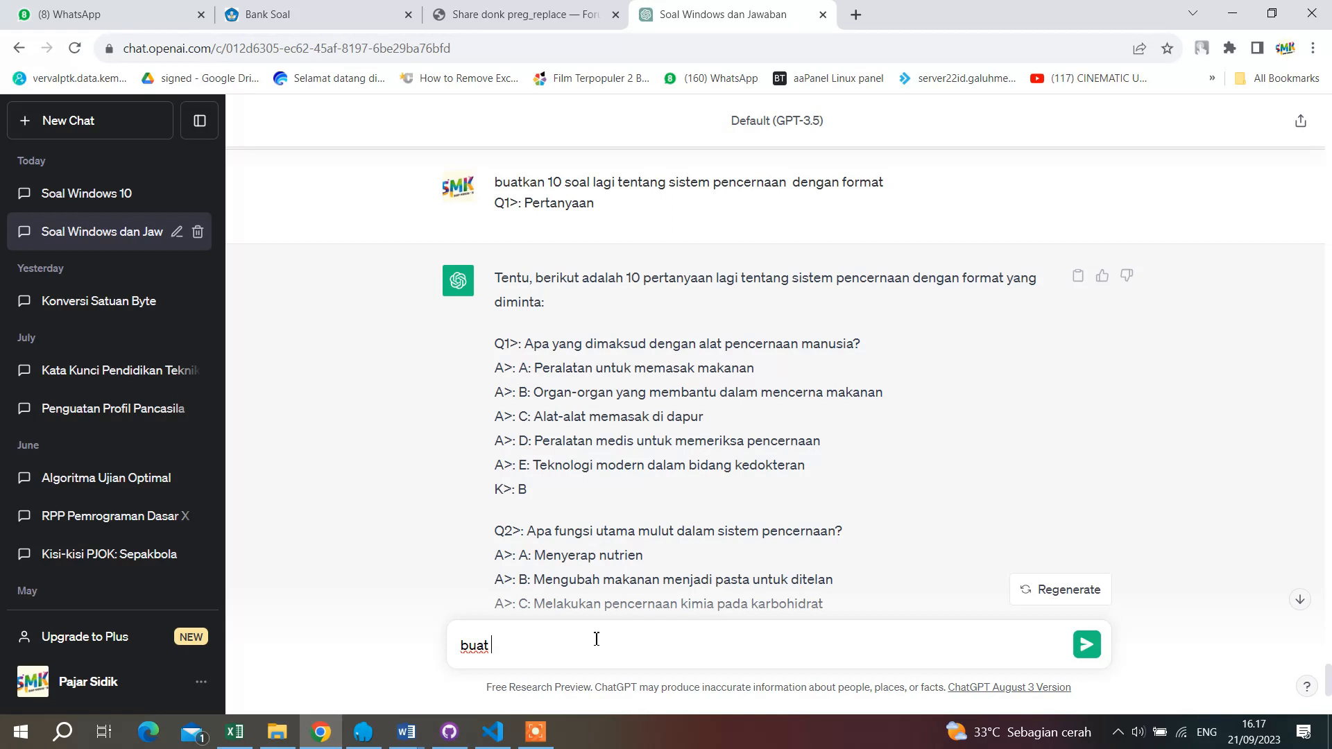
text( 10 soal esai tentang sistem pence)
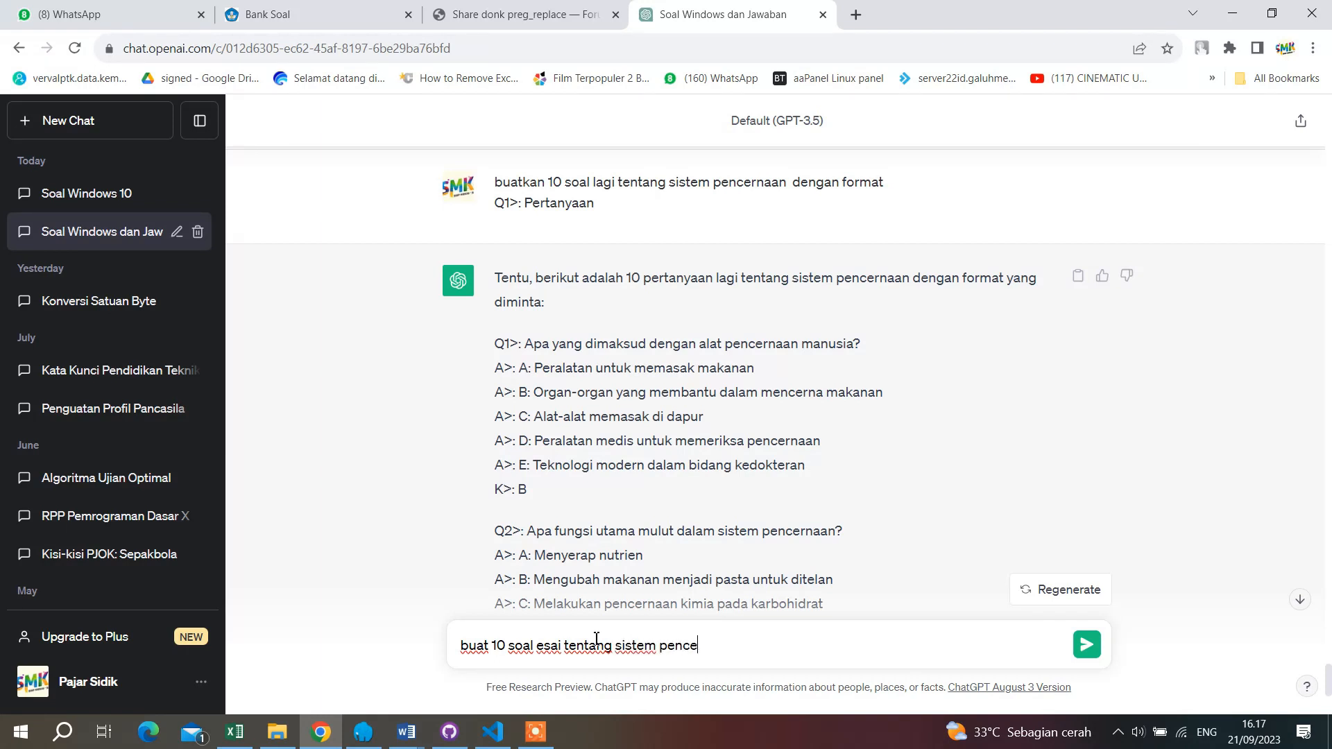
text(rnaan)
key(Return)
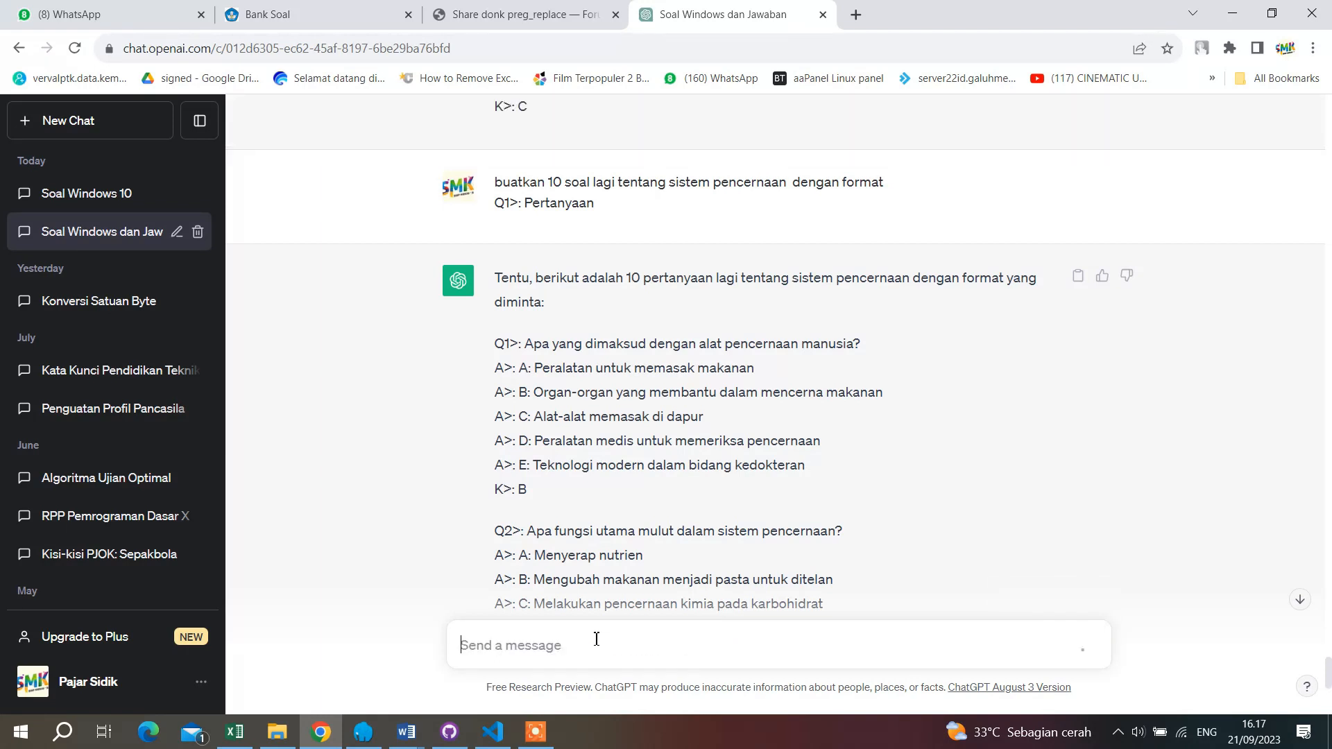
click(1301, 602)
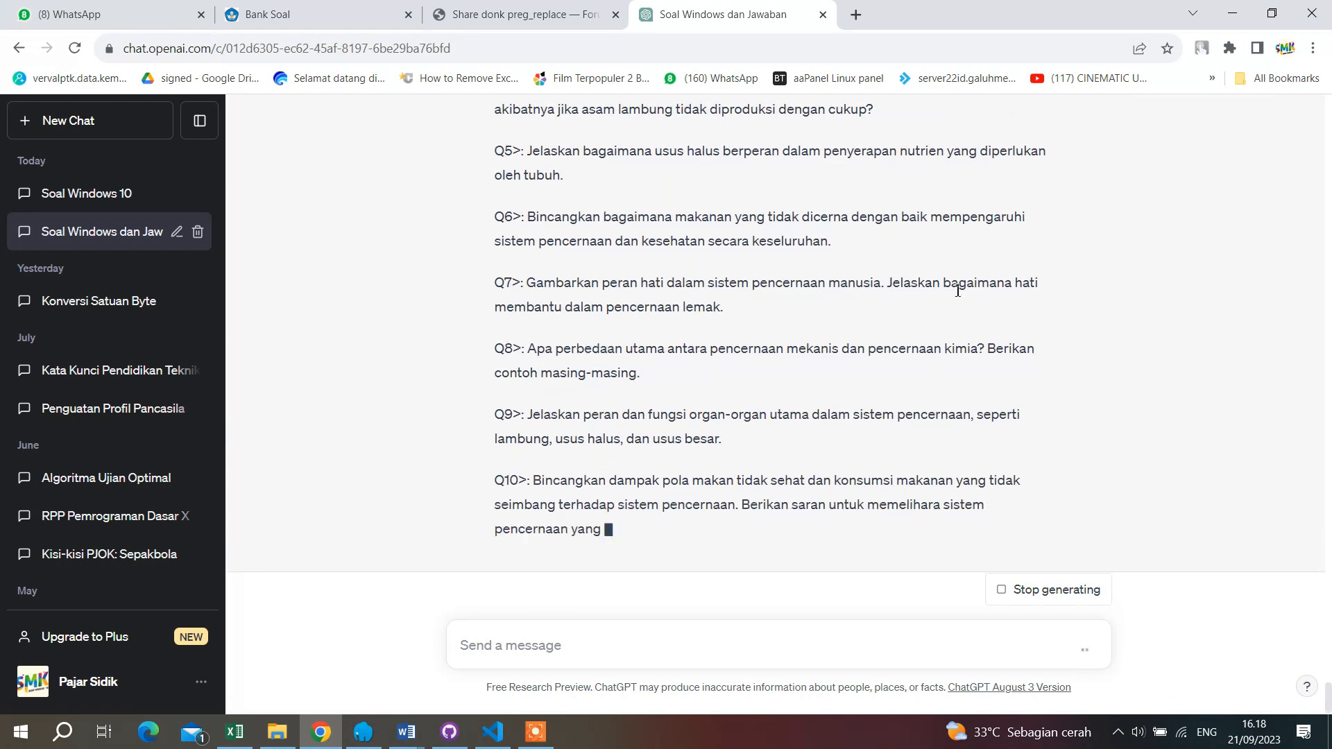
Send the follow-up message "Q nya melanjutkan dari no 11" so the essay questions are numbered from 11.
scroll(959, 296, up, 3)
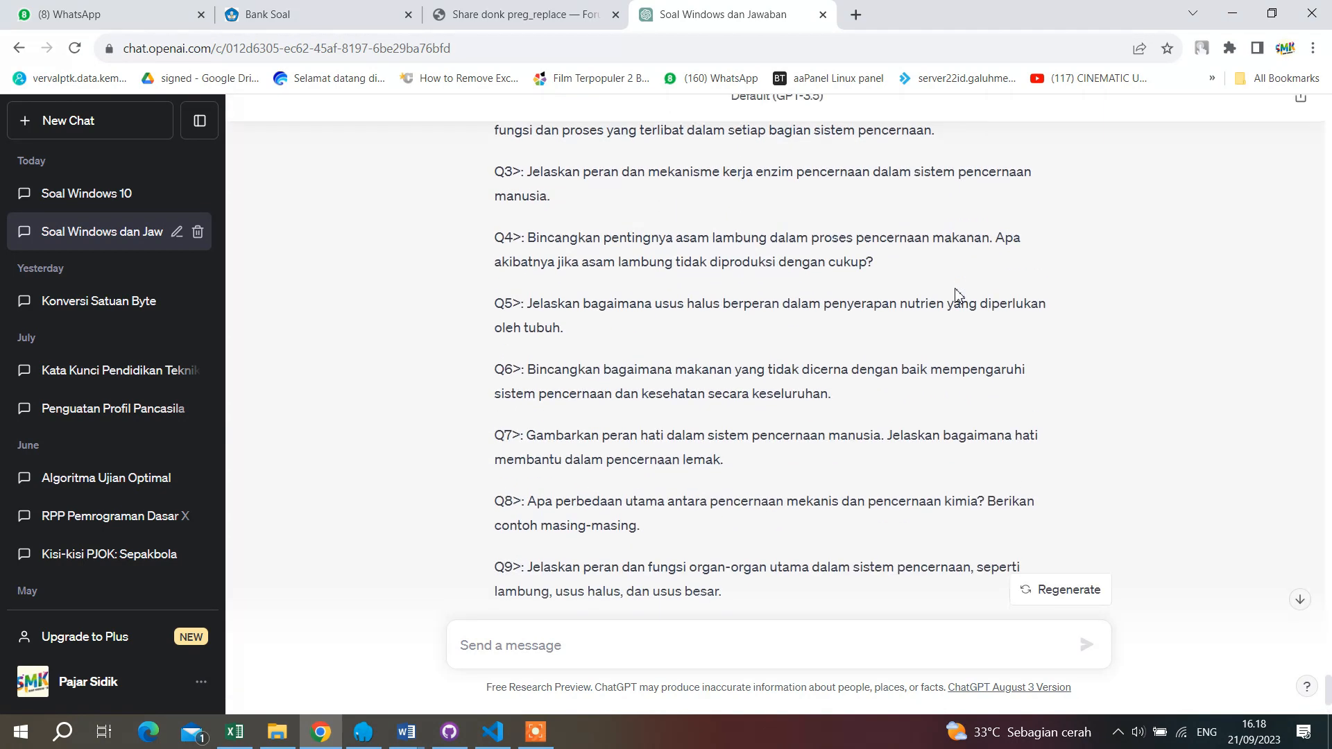
scroll(959, 296, down, 3)
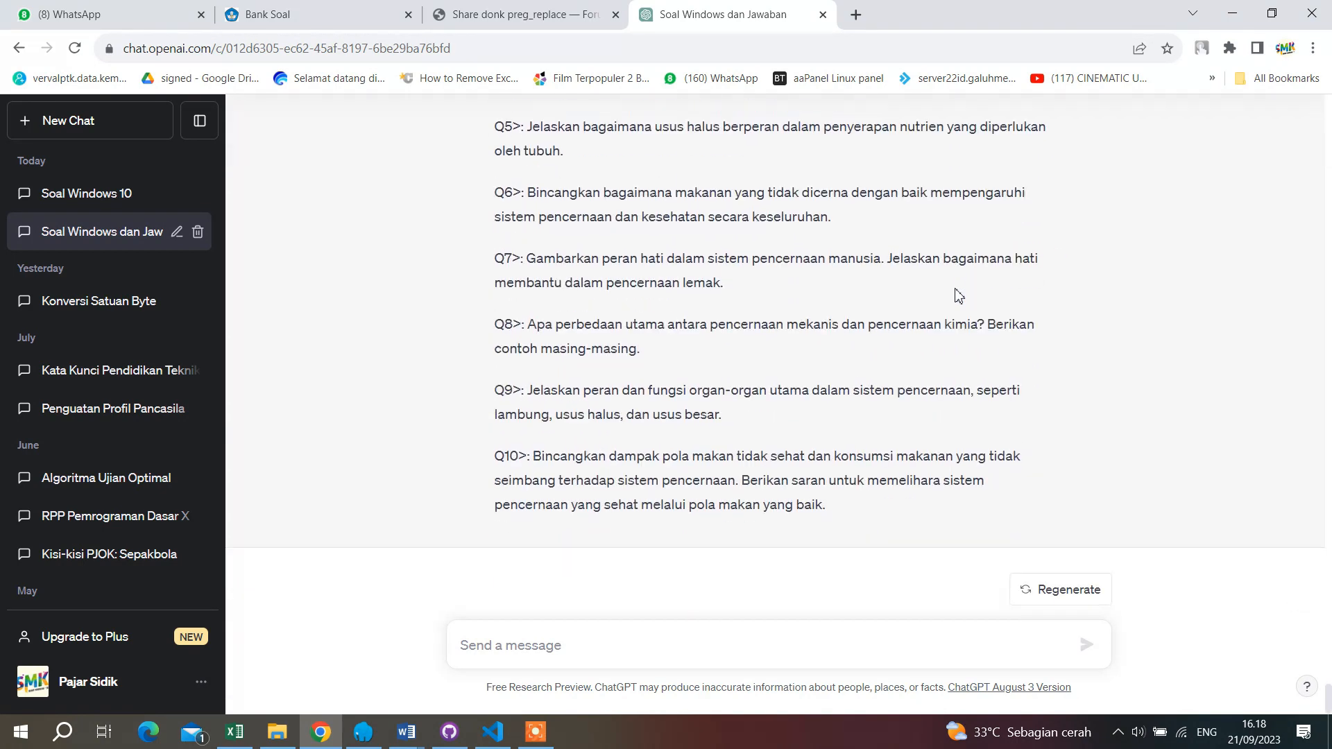
click(556, 639)
text(Q)
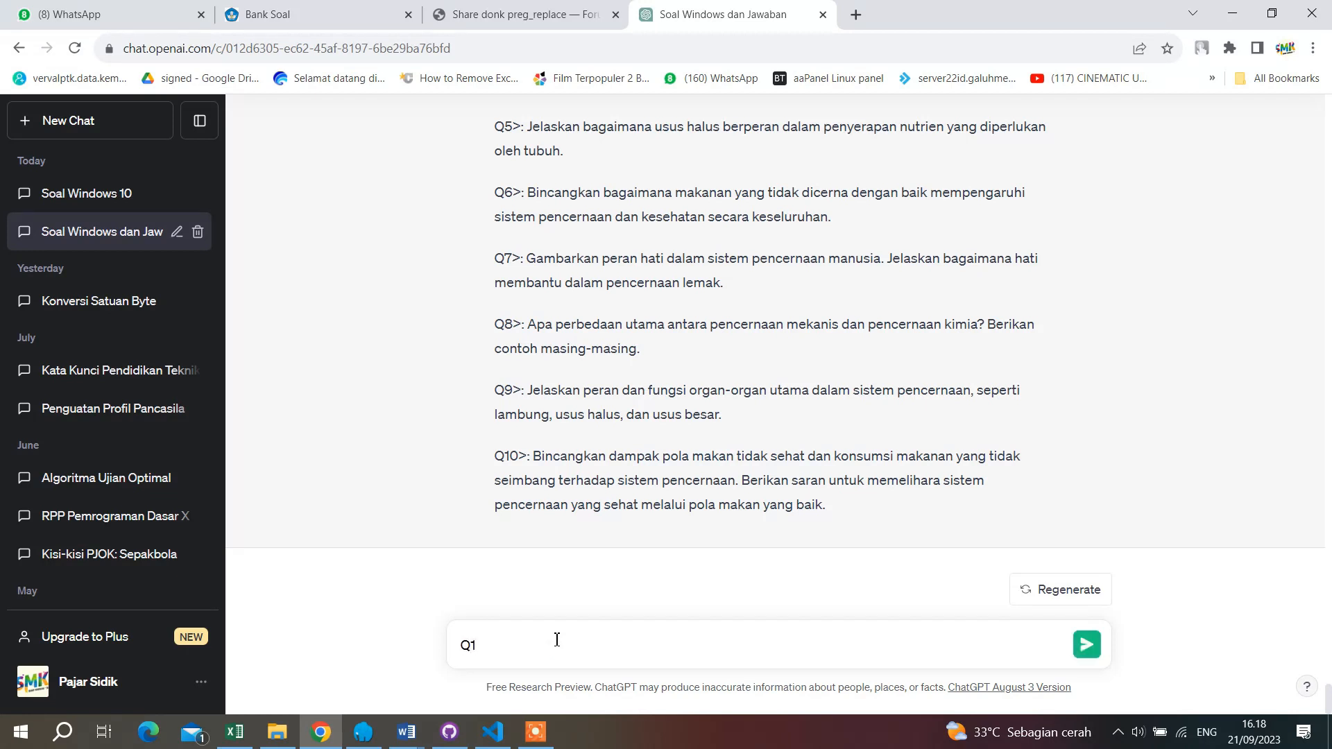
text( nya melanjutkan dari no)
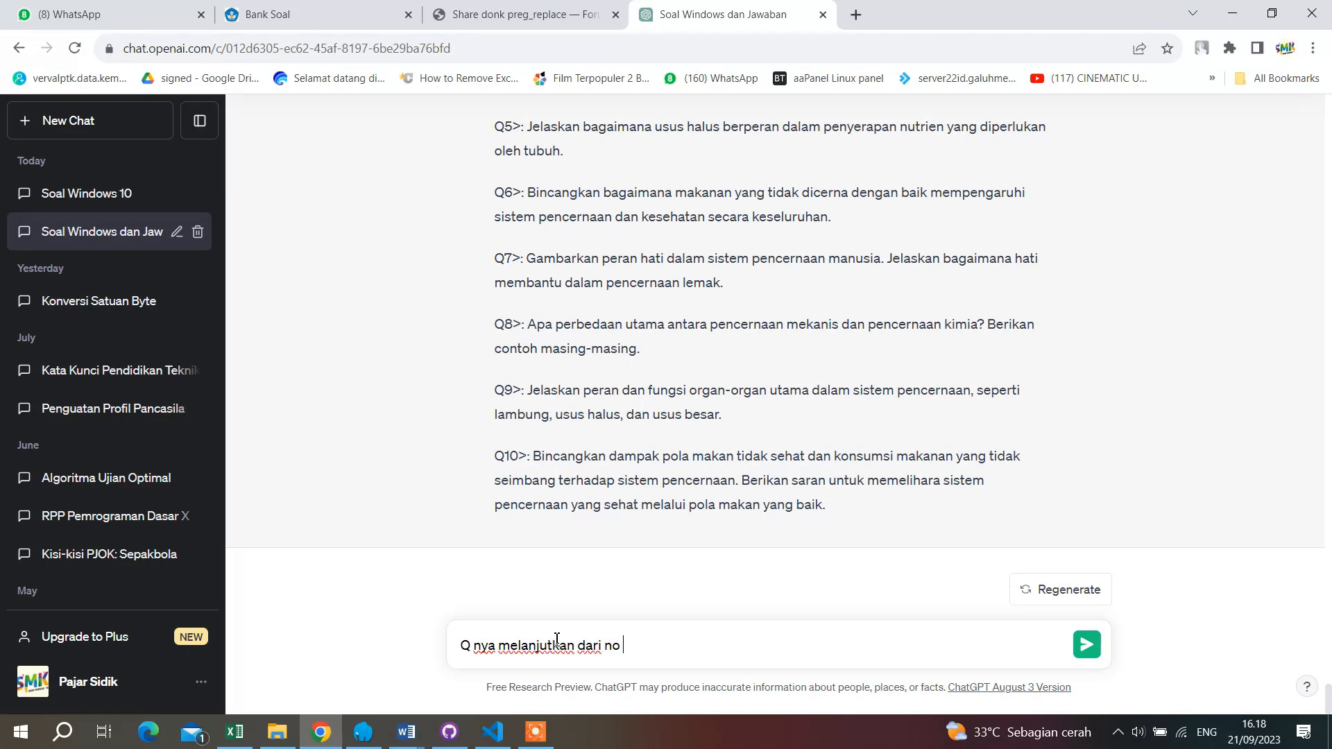
text( 11)
key(Return)
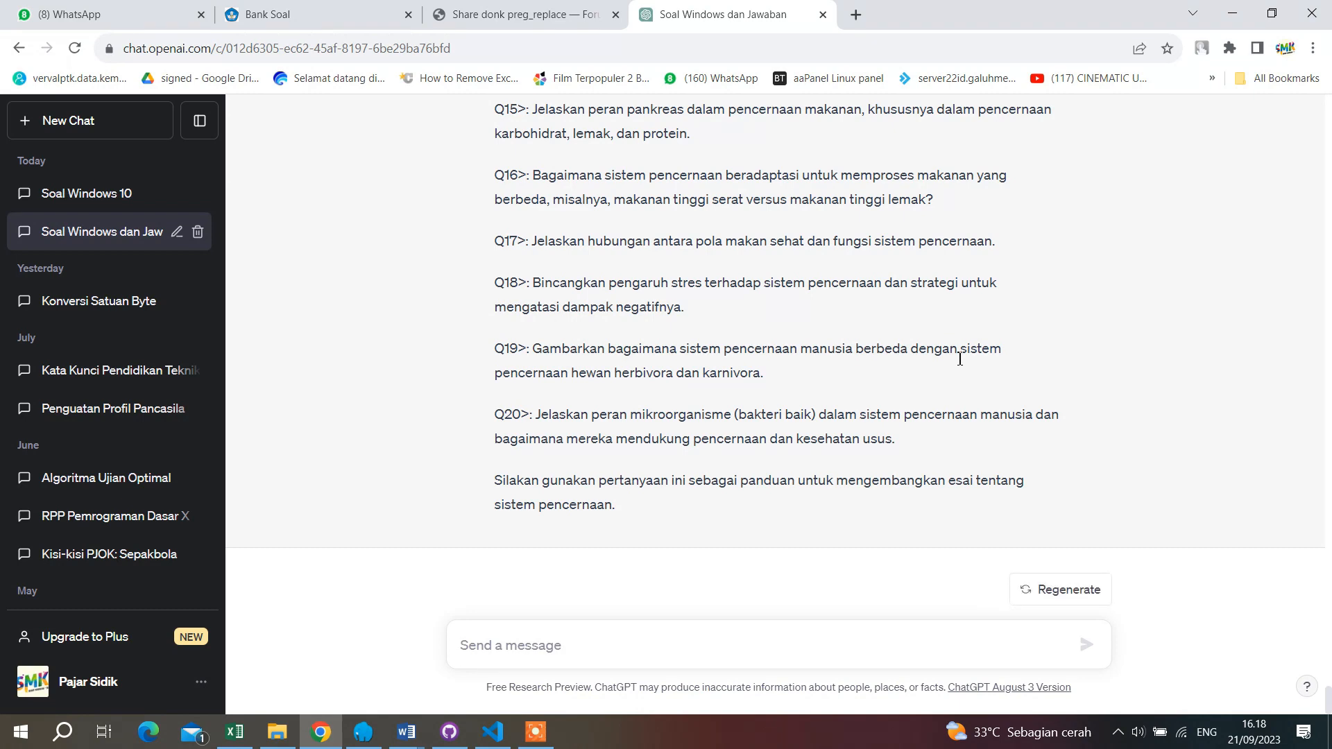
Copy the essay response numbered Q11 to Q20 and paste it below Q10's answer key in the Word document.
scroll(960, 359, up, 7)
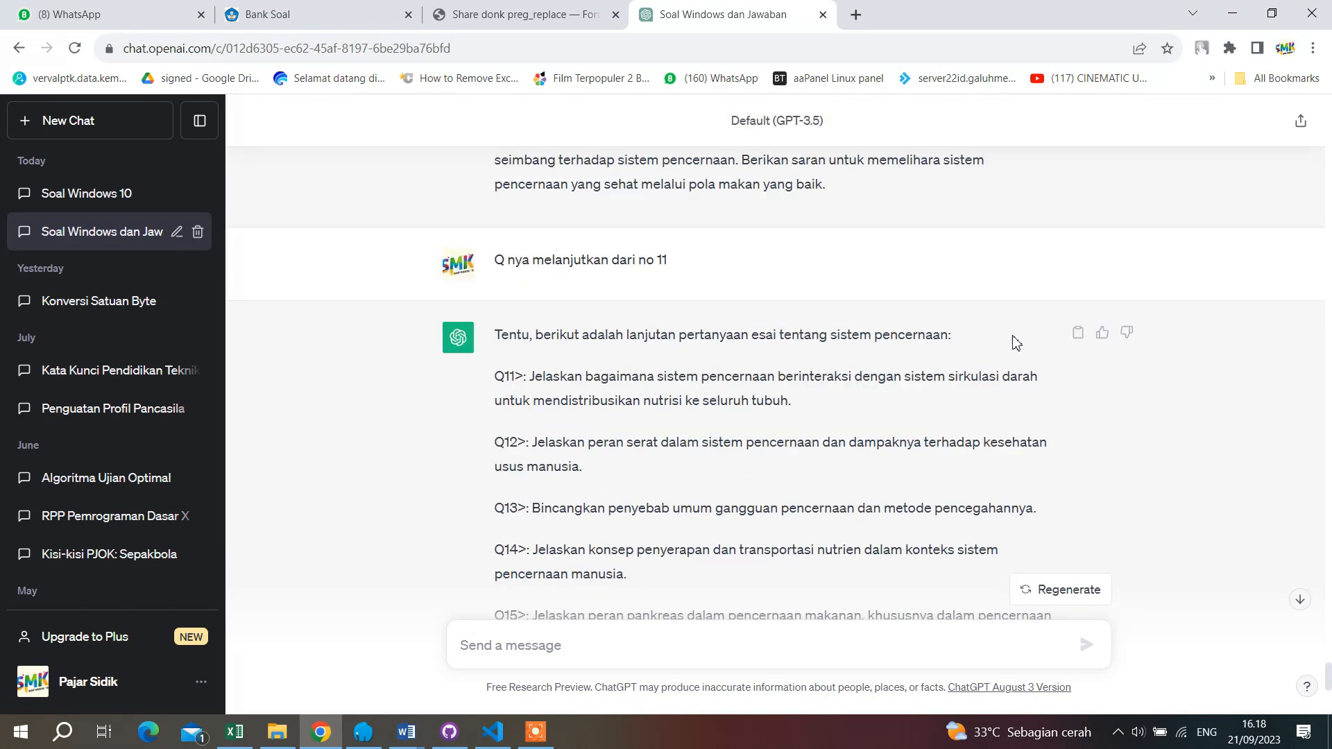
click(407, 732)
click(452, 675)
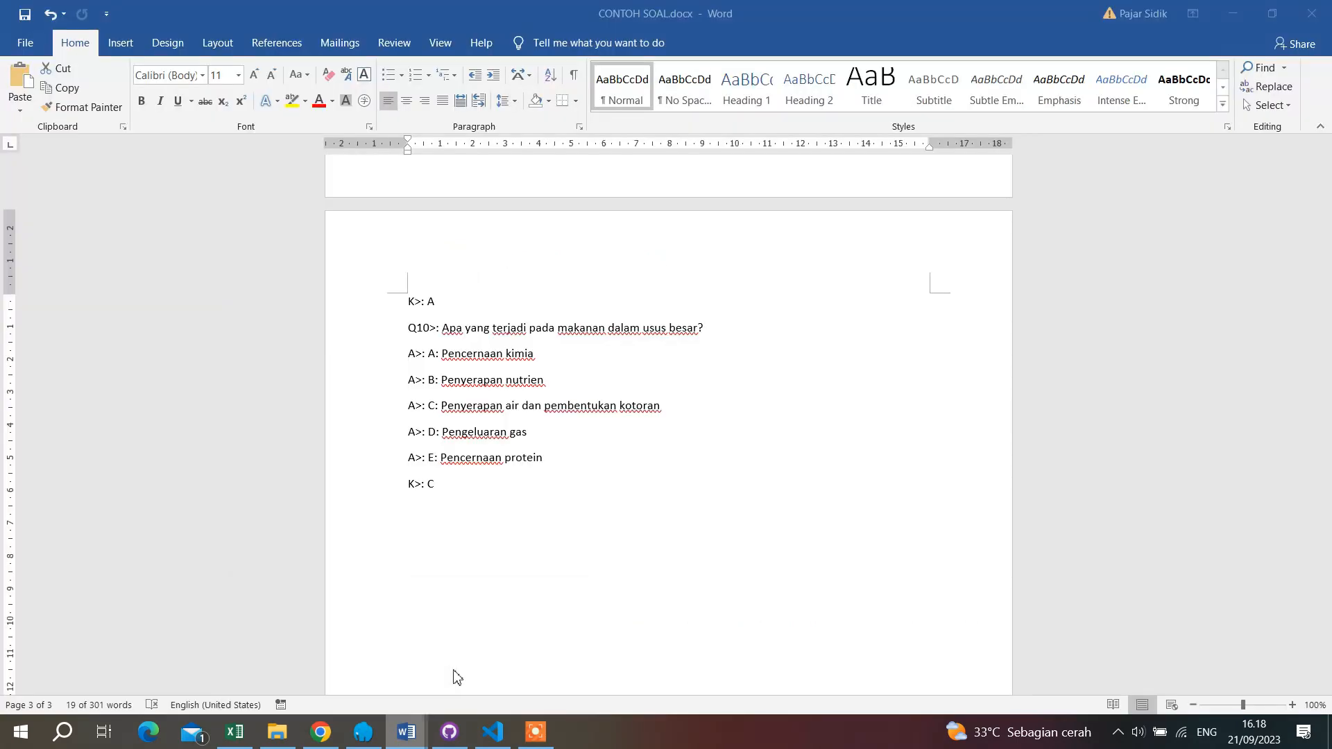
click(425, 529)
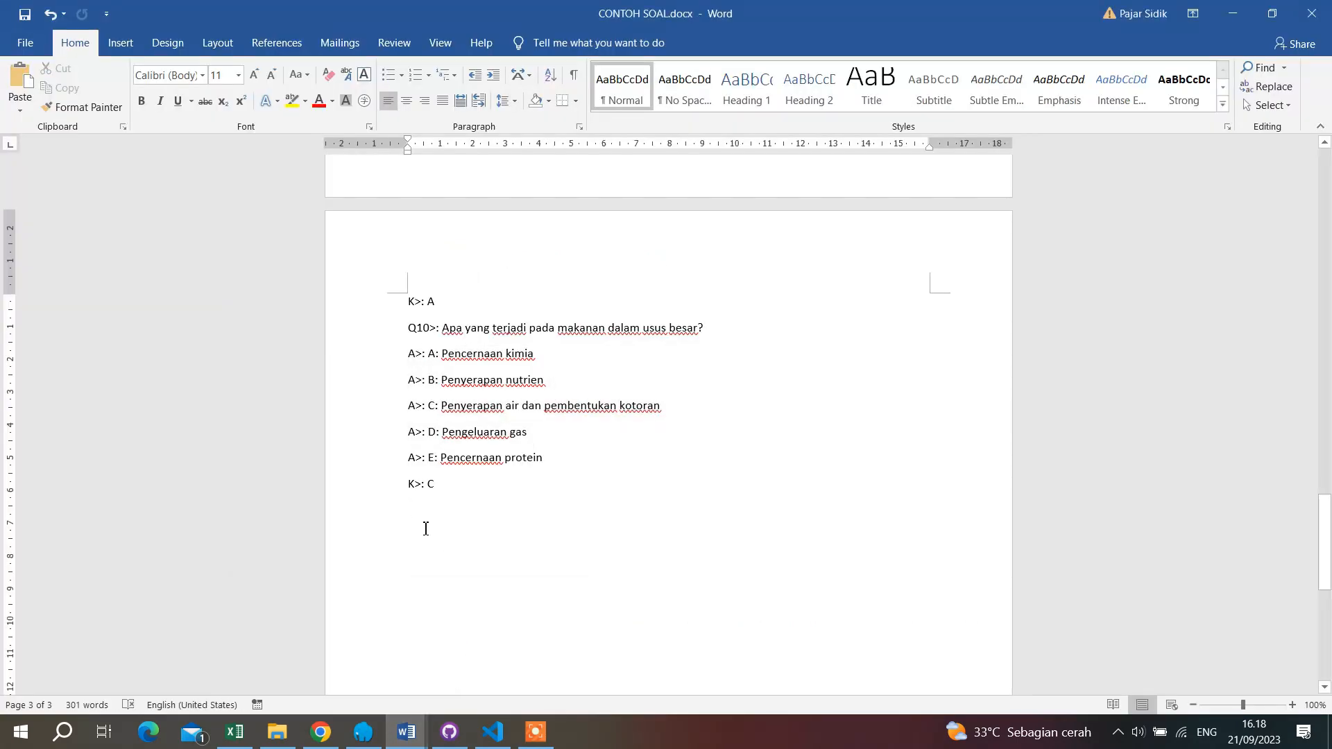
key(ctrl+v)
Delete the introductory "Tentu, berikut adalah lanjutan pertanyaan esai" line and the blank line above Q11>:.
scroll(482, 453, up, 15)
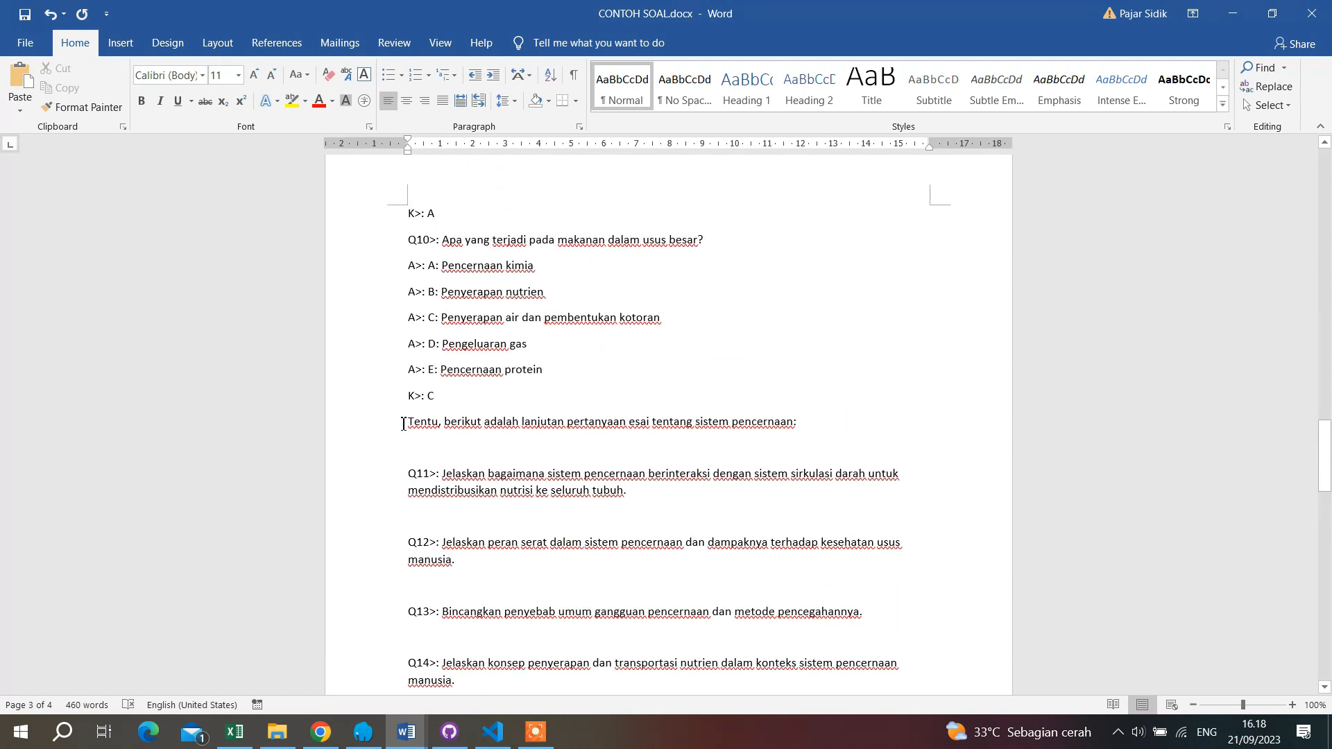
drag(404, 424, 563, 449)
key(Delete)
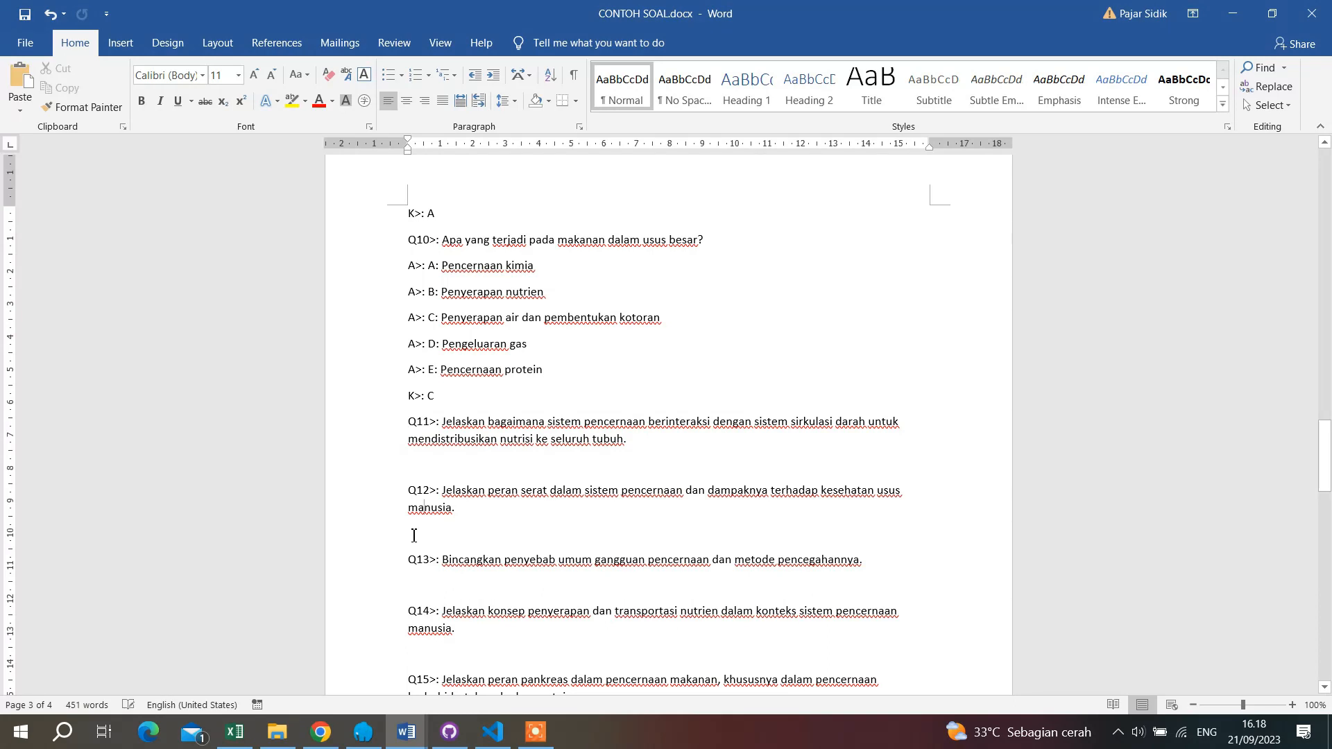
Delete the blank lines separating essay questions Q11 through Q16.
key(BackSpace)
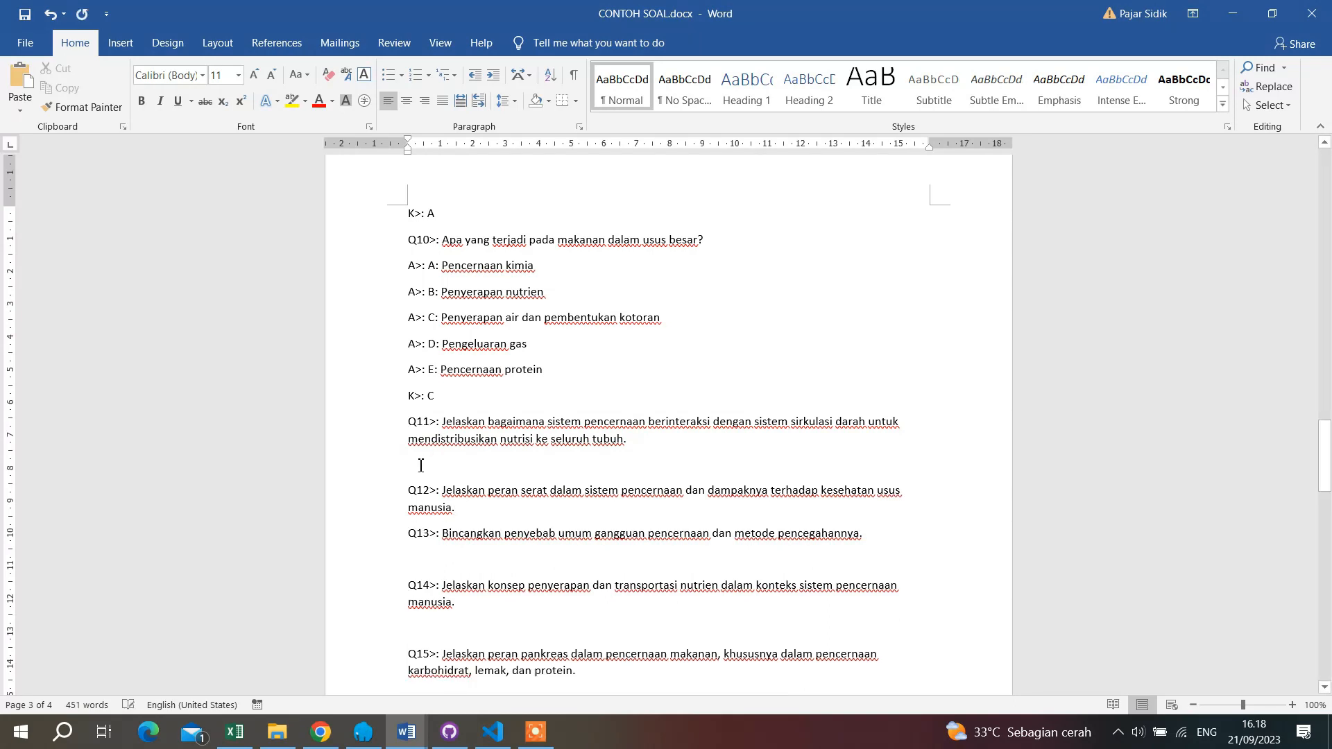
click(421, 465)
key(BackSpace)
click(417, 537)
key(BackSpace)
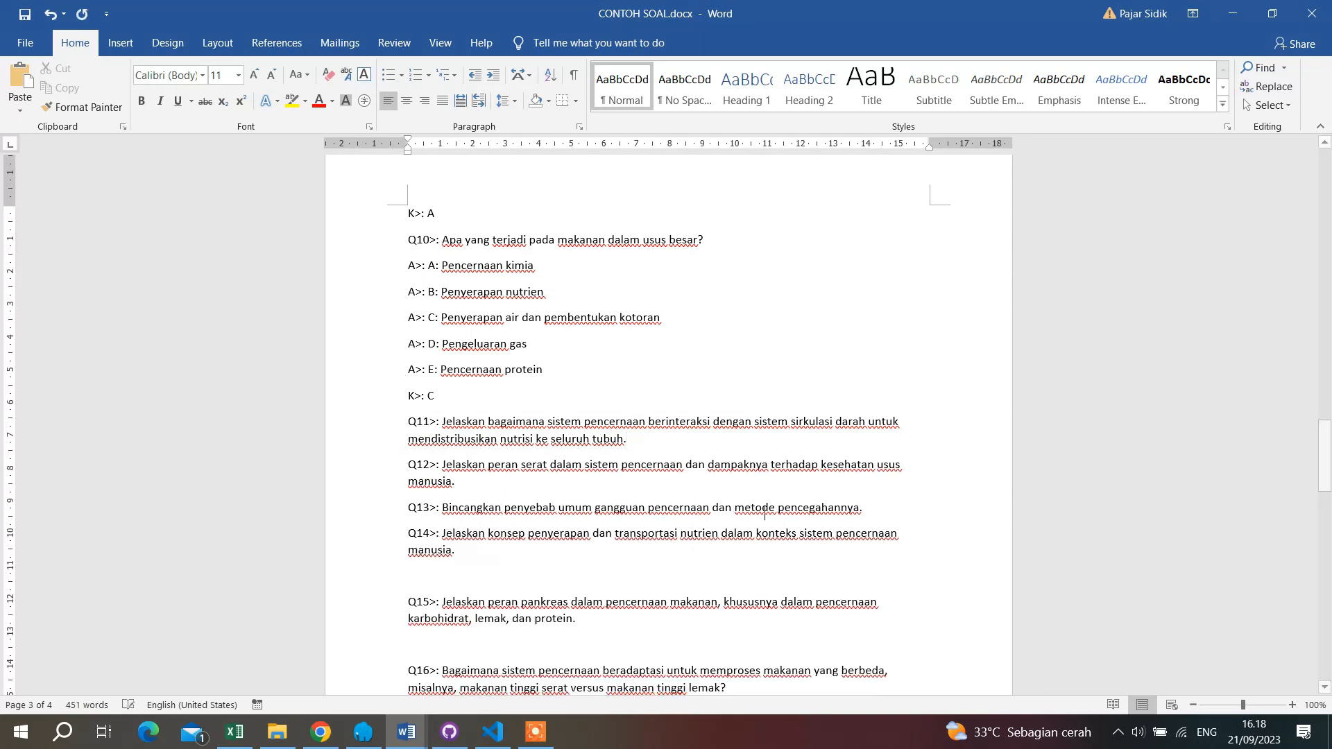
key(BackSpace)
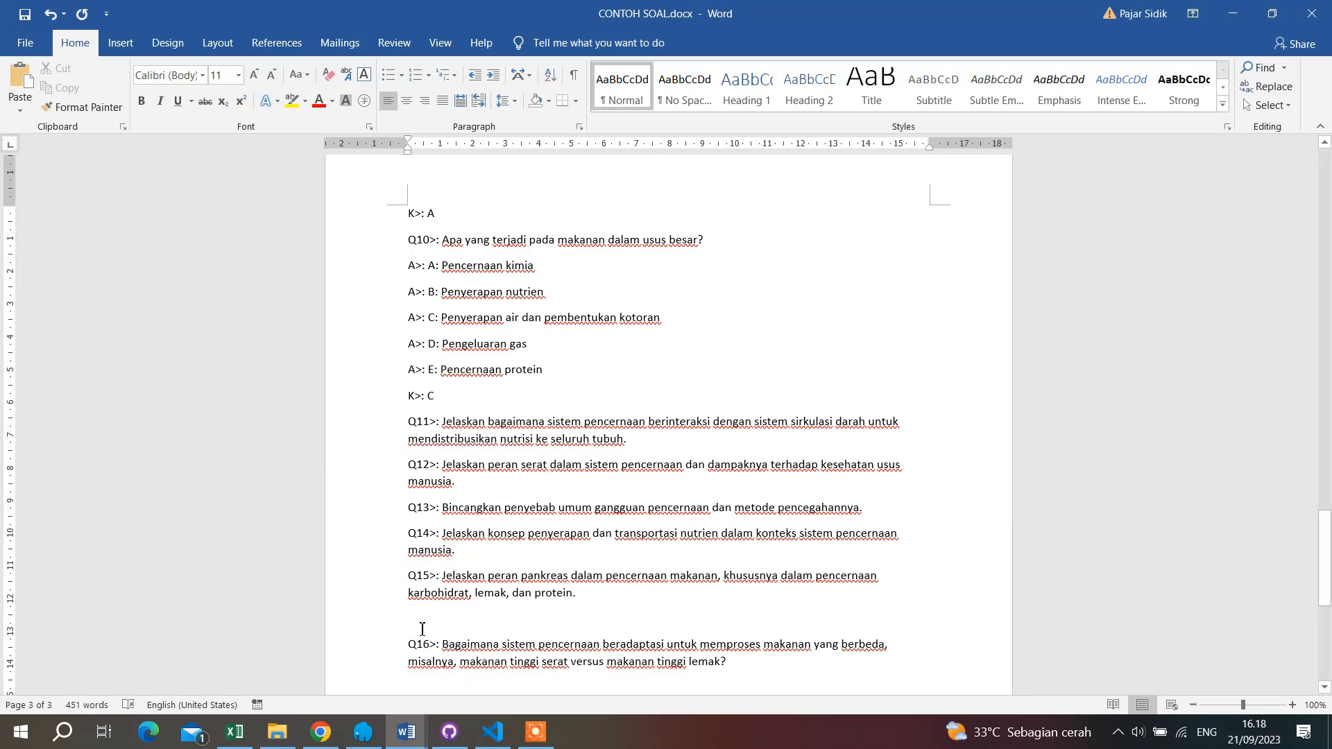
key(BackSpace)
scroll(420, 543, down, 5)
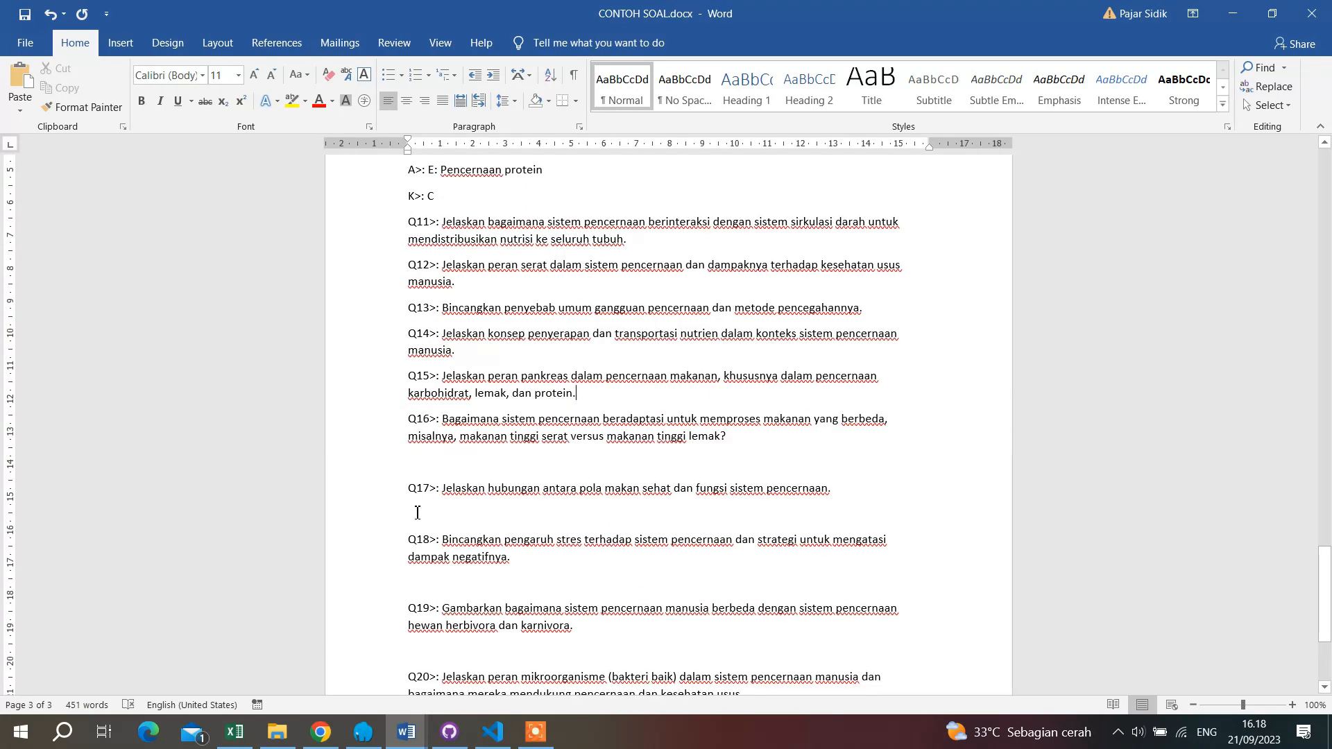
Delete the blank lines between Q16 and Q20 and remove the closing "Silakan gunakan pertanyaan ini" sentence.
click(417, 467)
key(BackSpace)
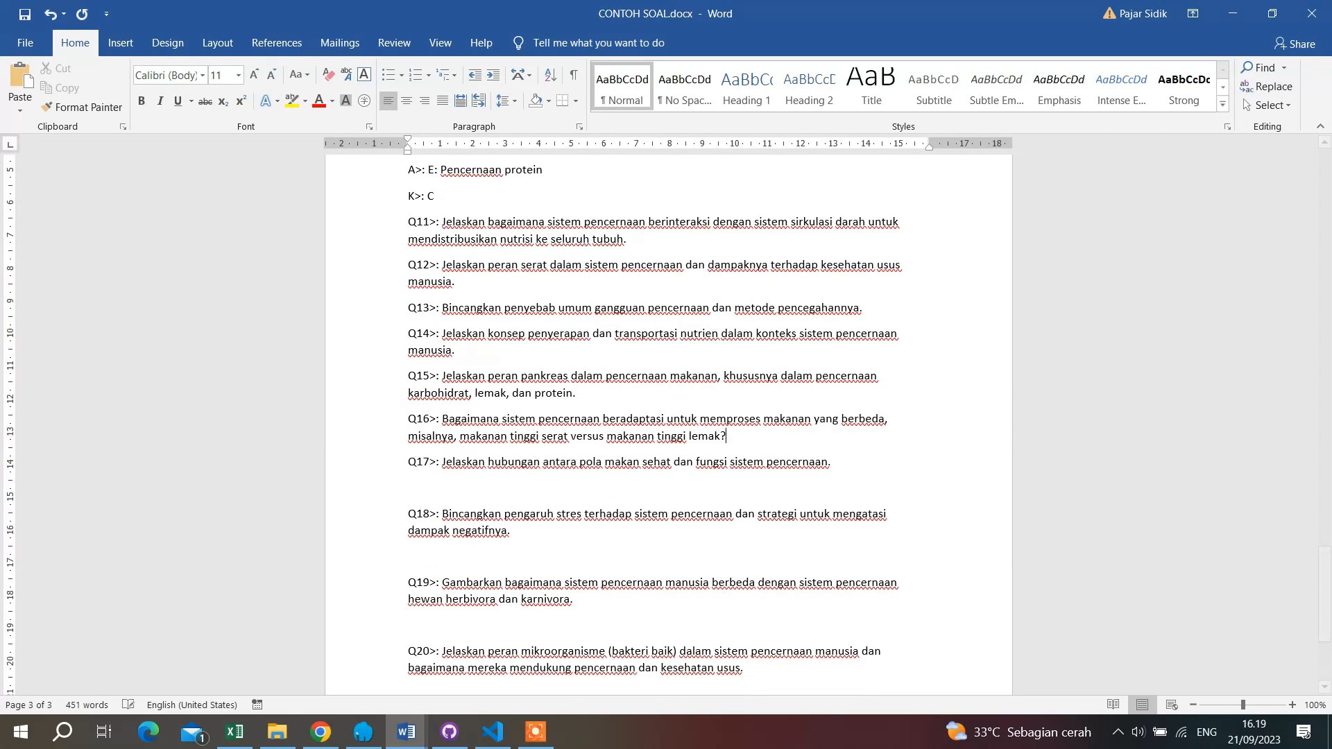
click(421, 488)
key(BackSpace)
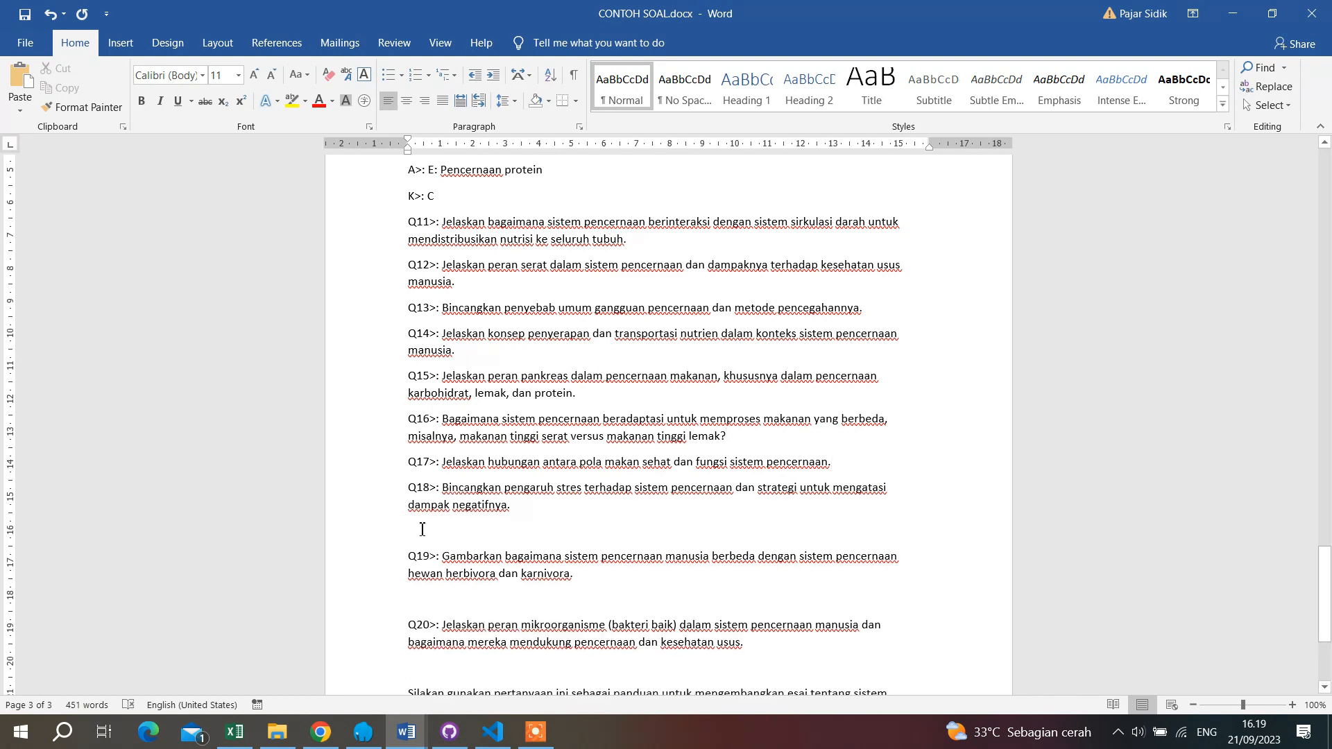
click(422, 530)
key(BackSpace)
key(BackSpace)
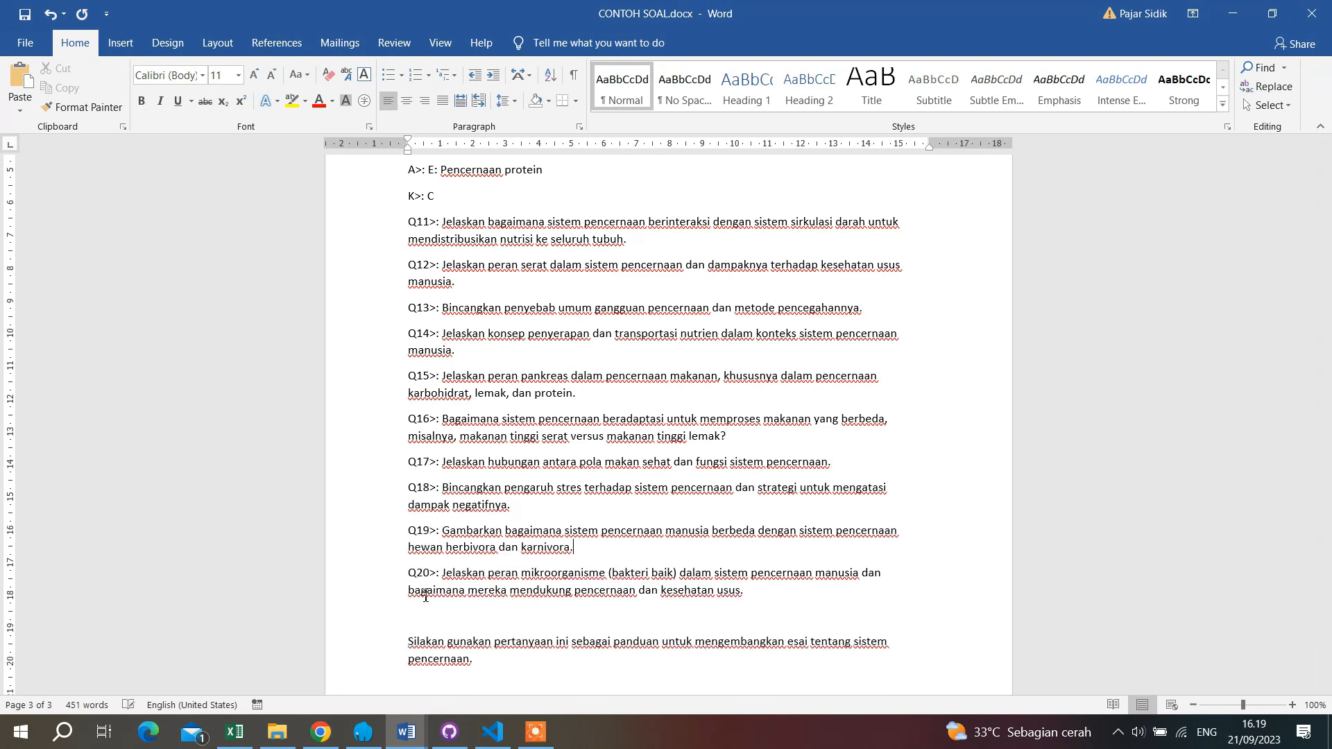
key(BackSpace)
scroll(432, 571, down, 4)
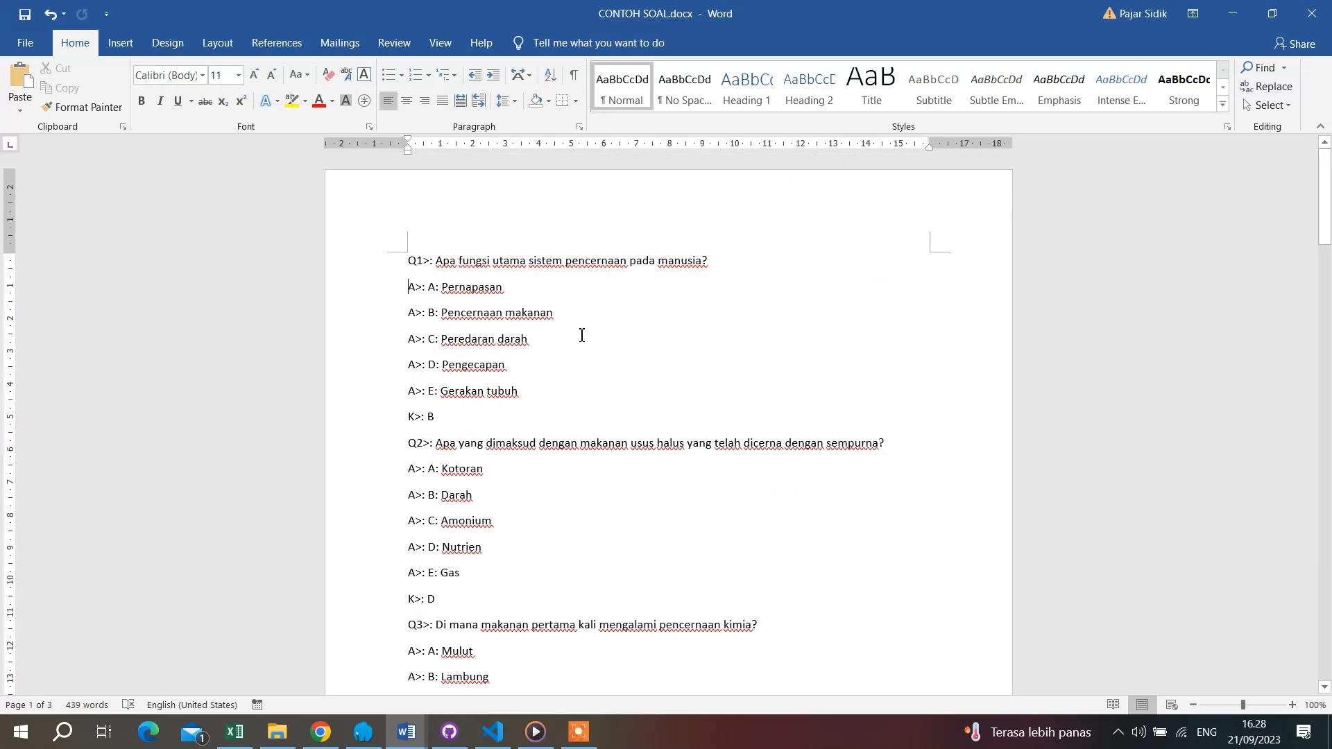
scroll(563, 345, down, 3)
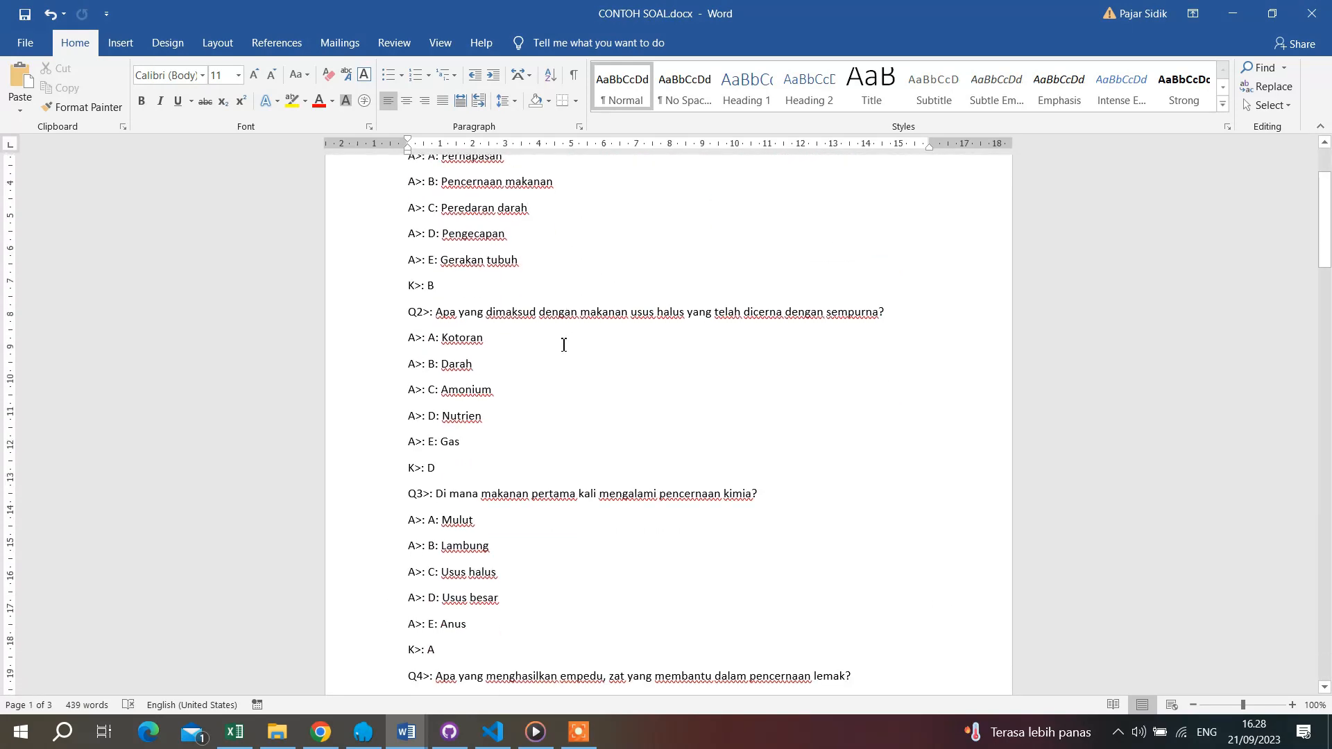
Insert the Sugity Creatives logo picture between the Q1>: marker and its question text.
scroll(563, 345, up, 2)
scroll(564, 345, down, 1)
scroll(563, 345, down, 3)
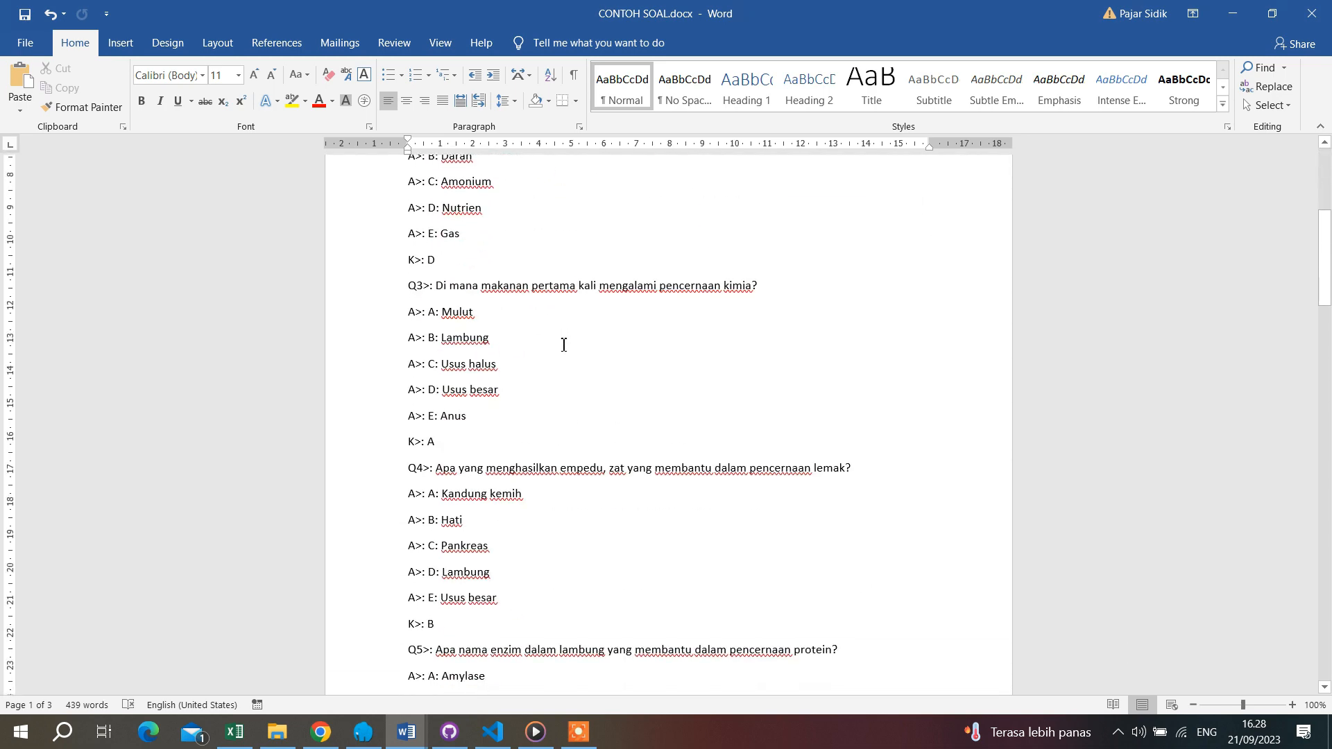
scroll(565, 343, up, 5)
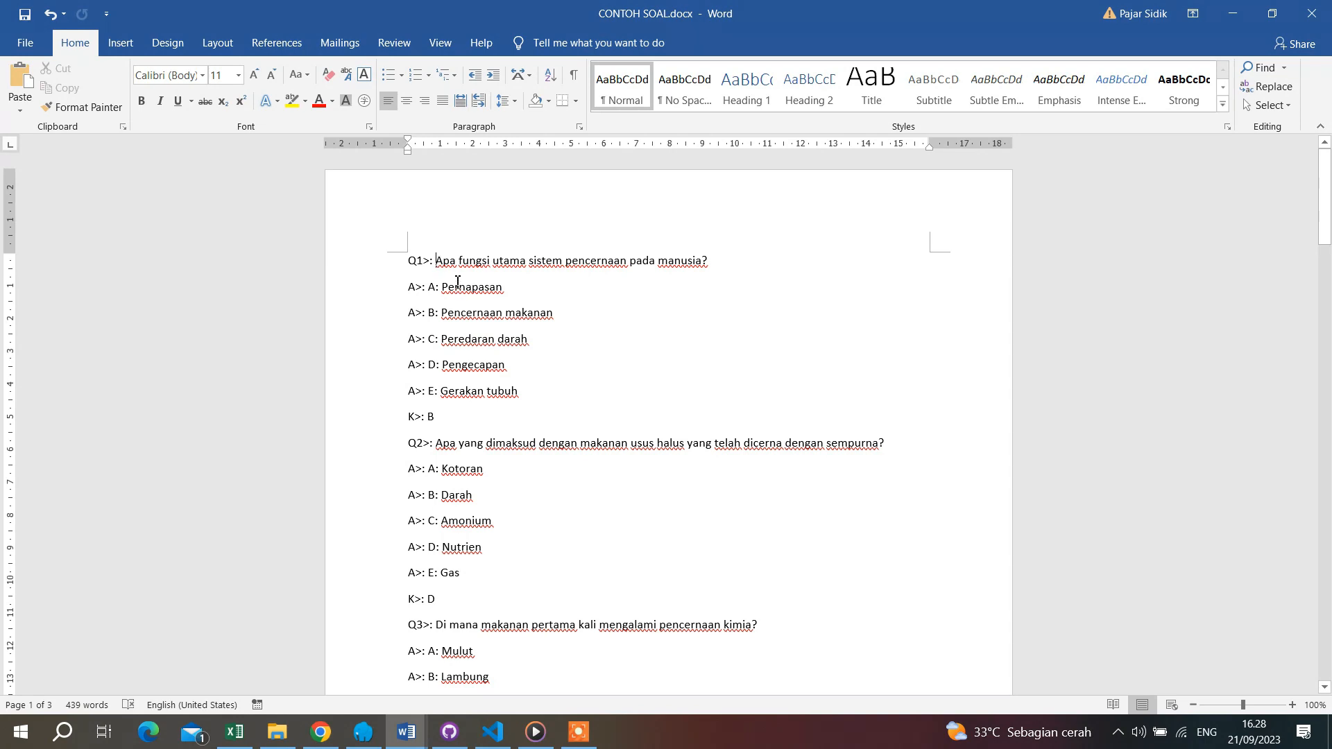
click(122, 46)
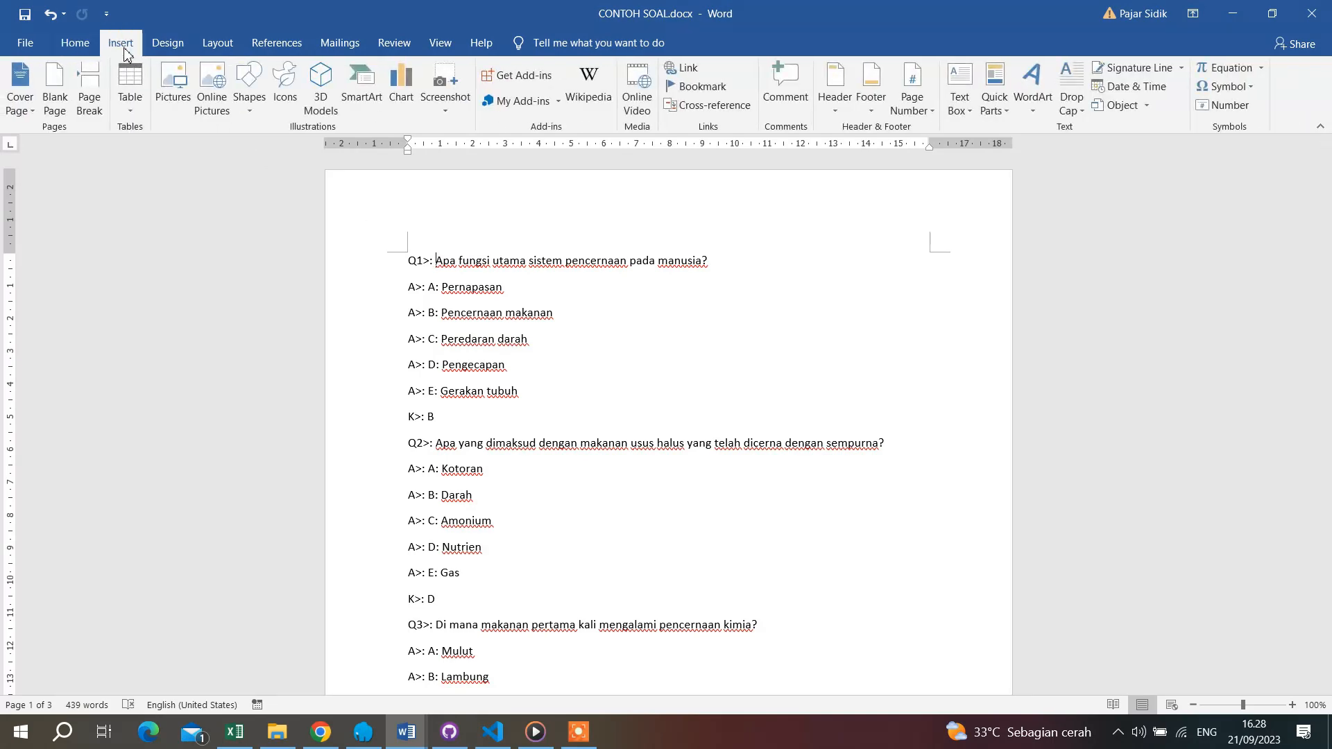
click(175, 84)
scroll(276, 257, down, 1)
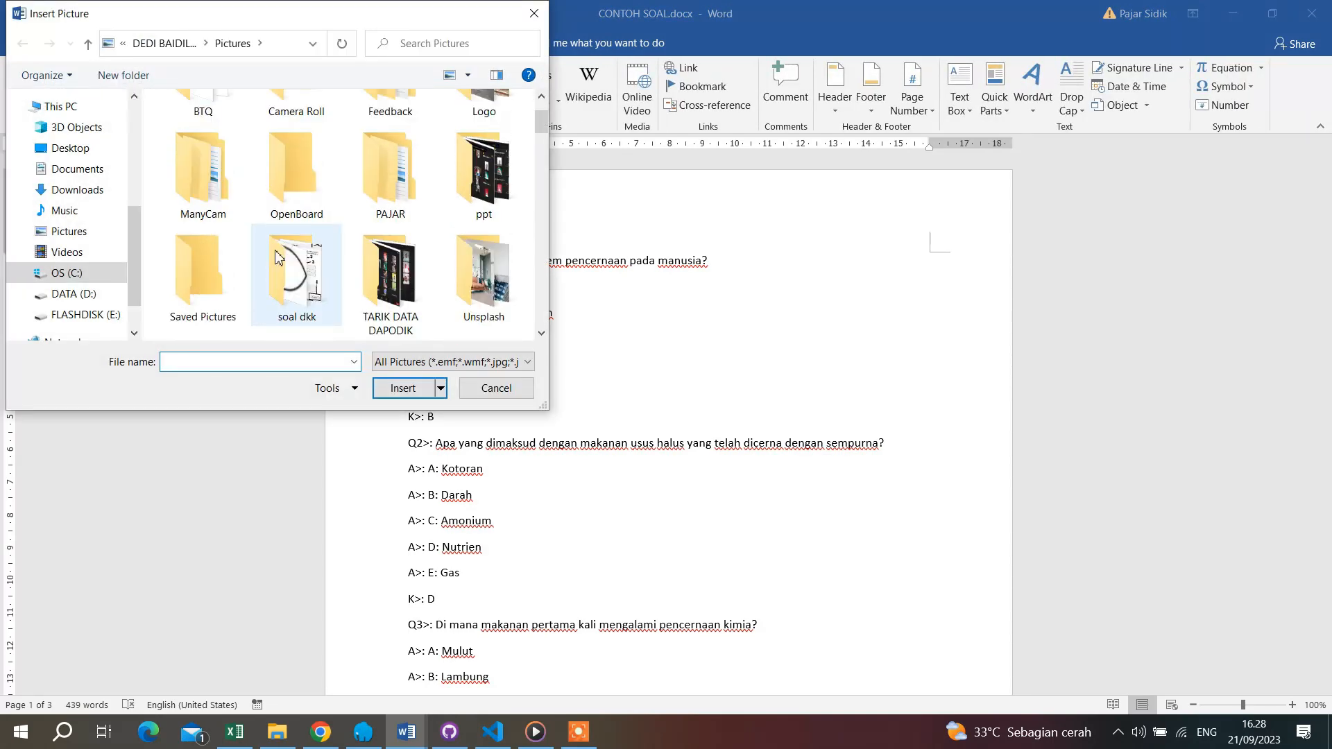
scroll(276, 256, down, 2)
double_click(295, 248)
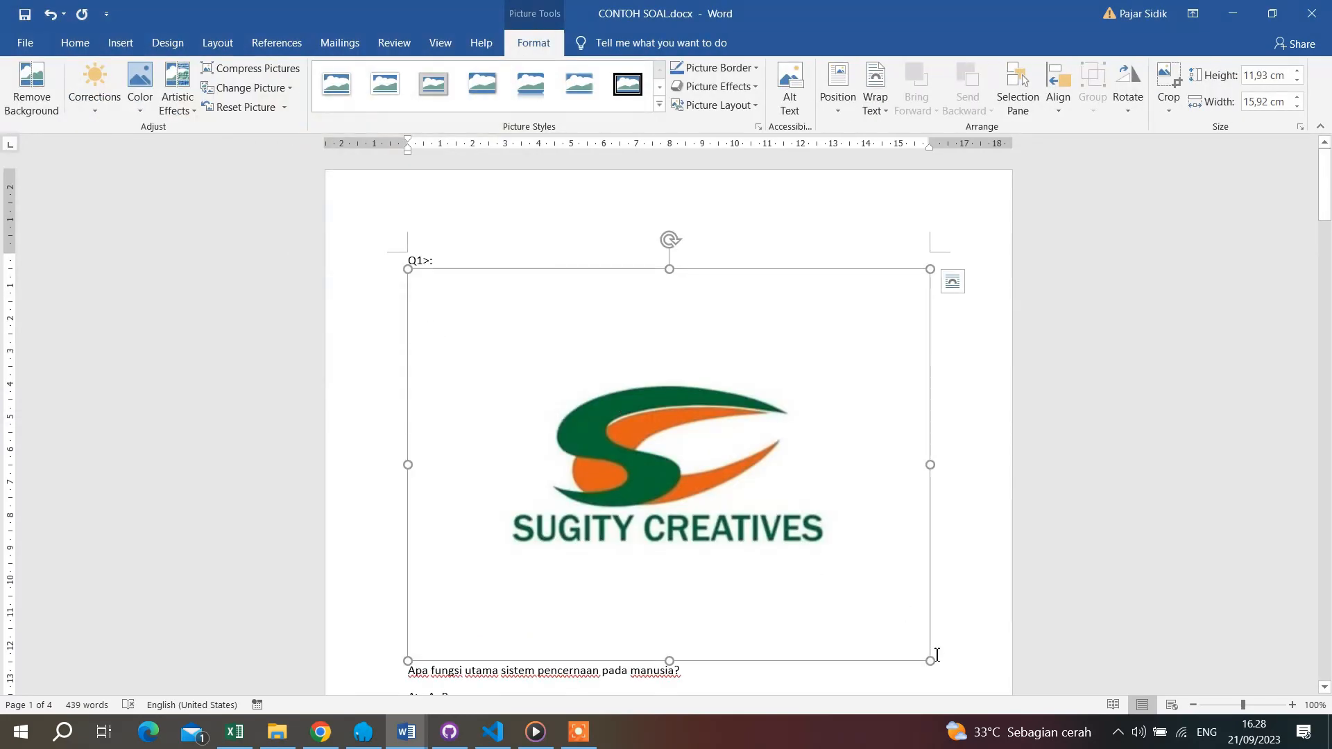
Shrink the inserted logo to about 14.6 cm wide by 11 cm high and save the document.
drag(929, 660, 888, 609)
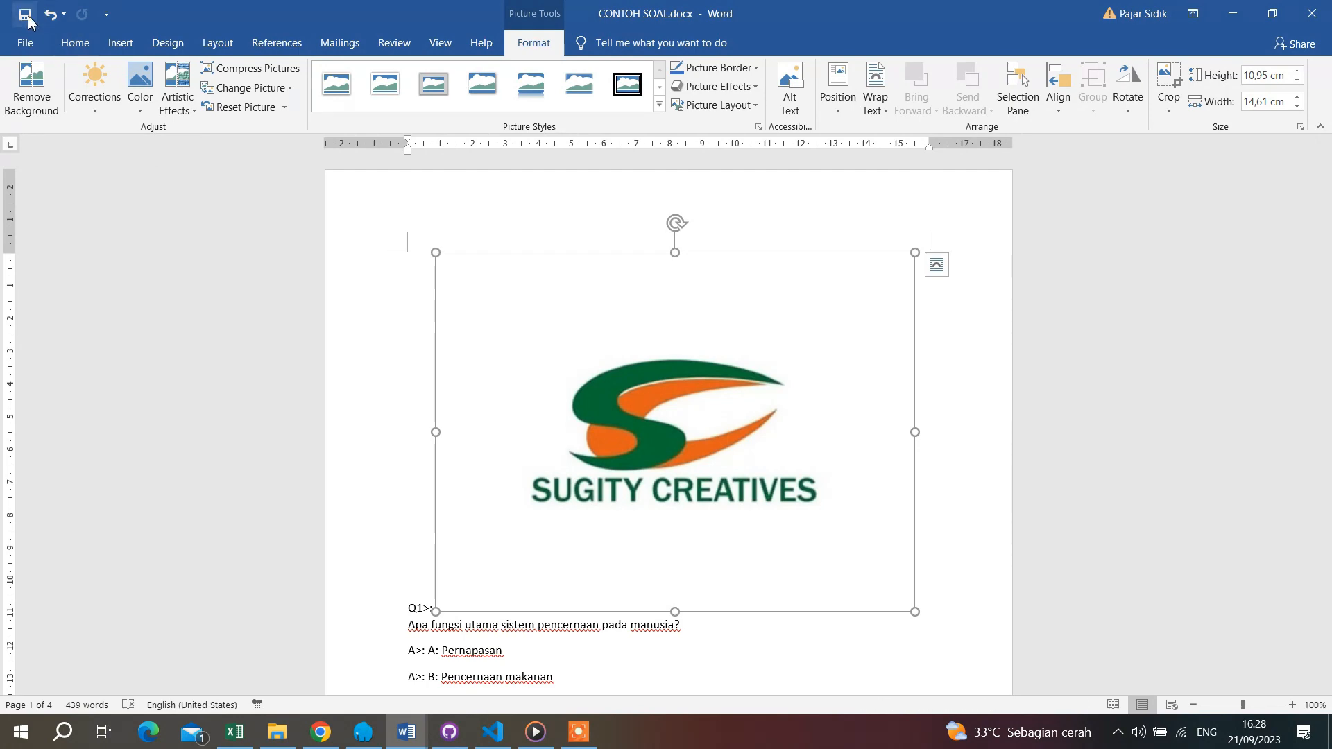
scroll(535, 449, down, 10)
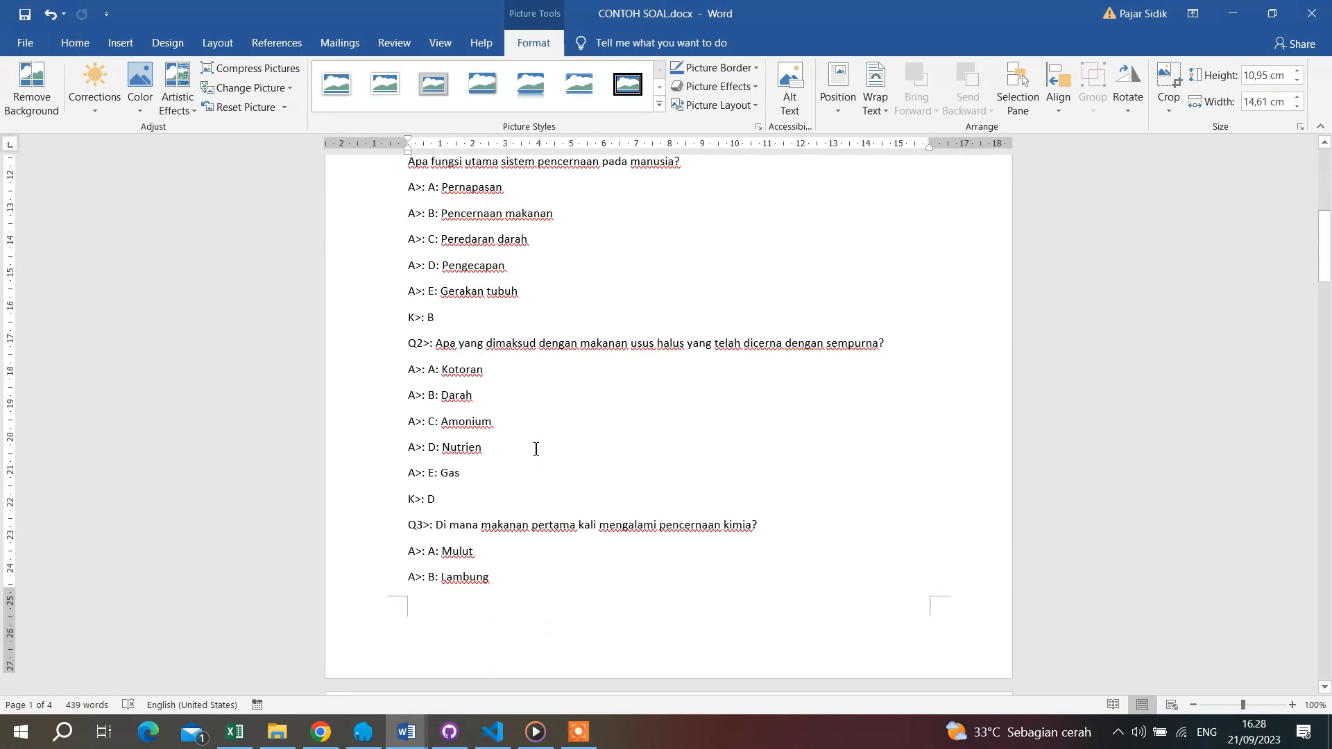
scroll(535, 449, up, 5)
scroll(536, 448, down, 2)
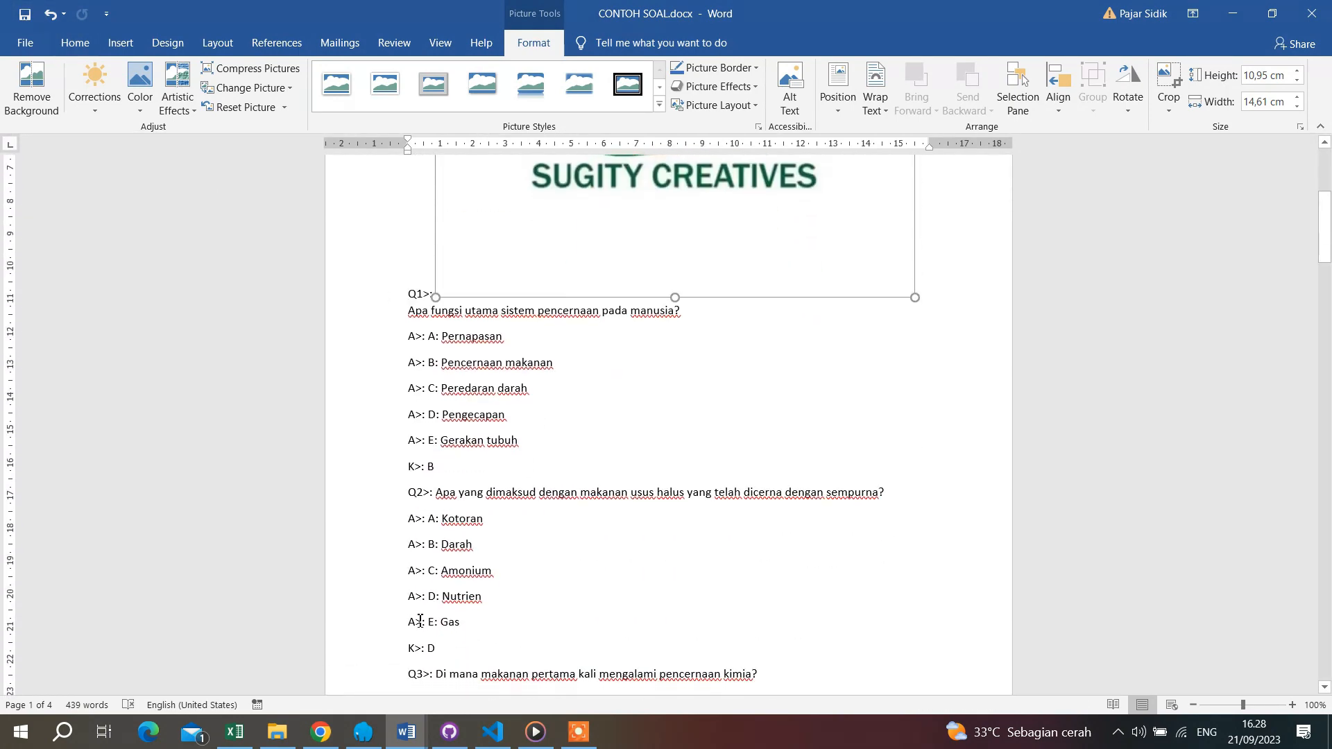
Switch to Candy School in Chrome and add a question bank named CONTOH WORD LAGI with a teacher assigned and the description WORD.
click(321, 732)
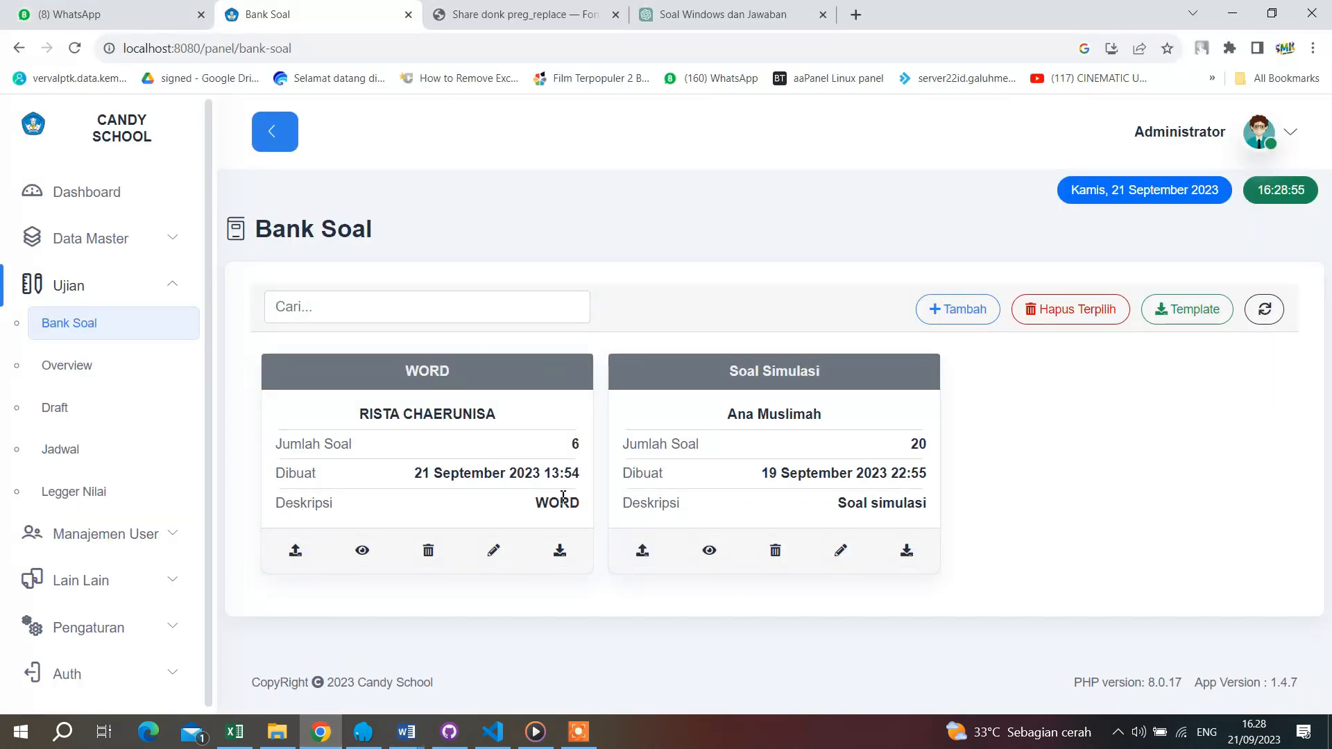
click(985, 310)
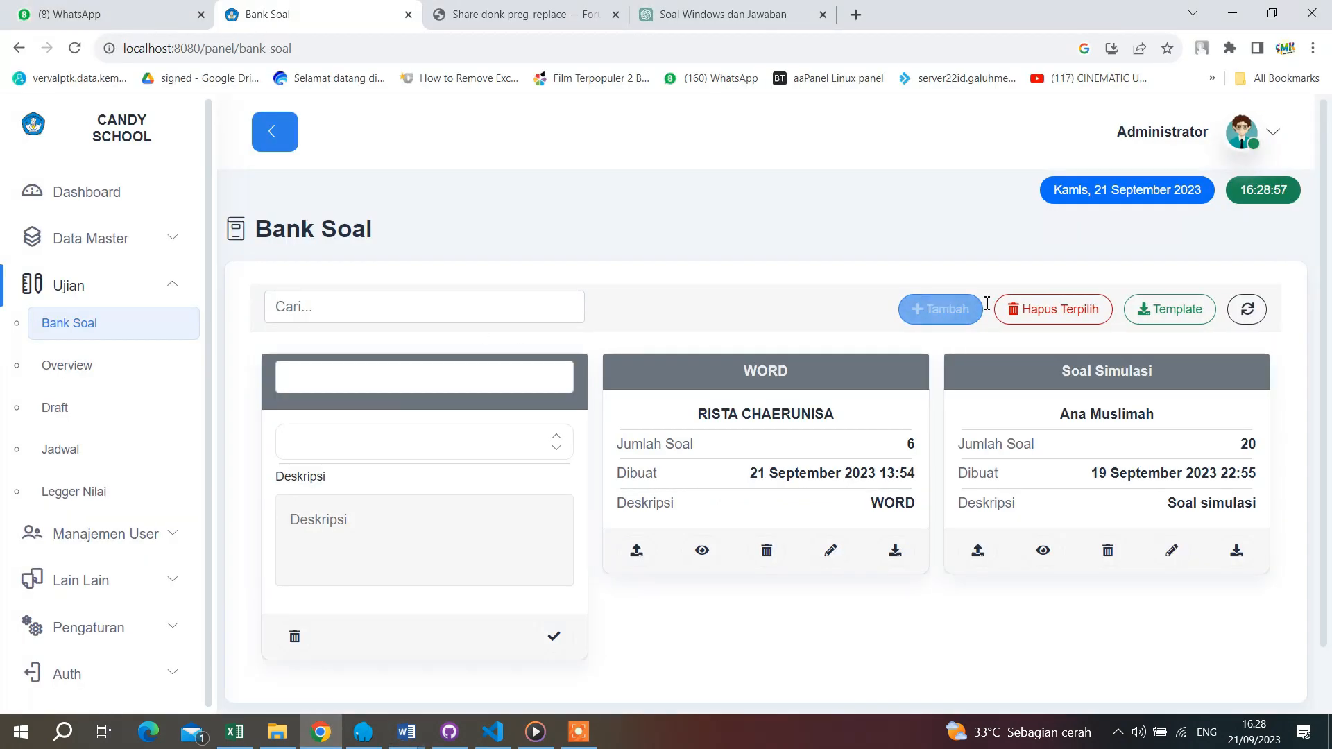
click(477, 378)
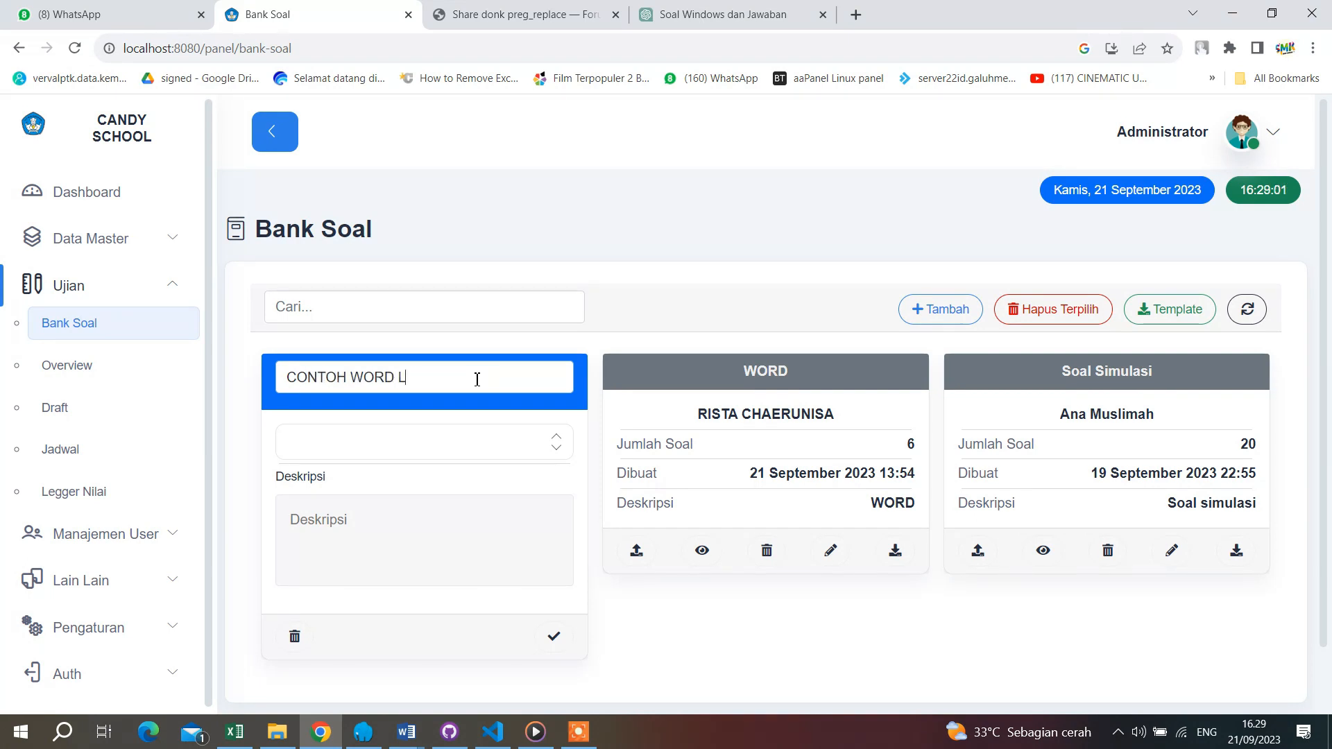
click(546, 448)
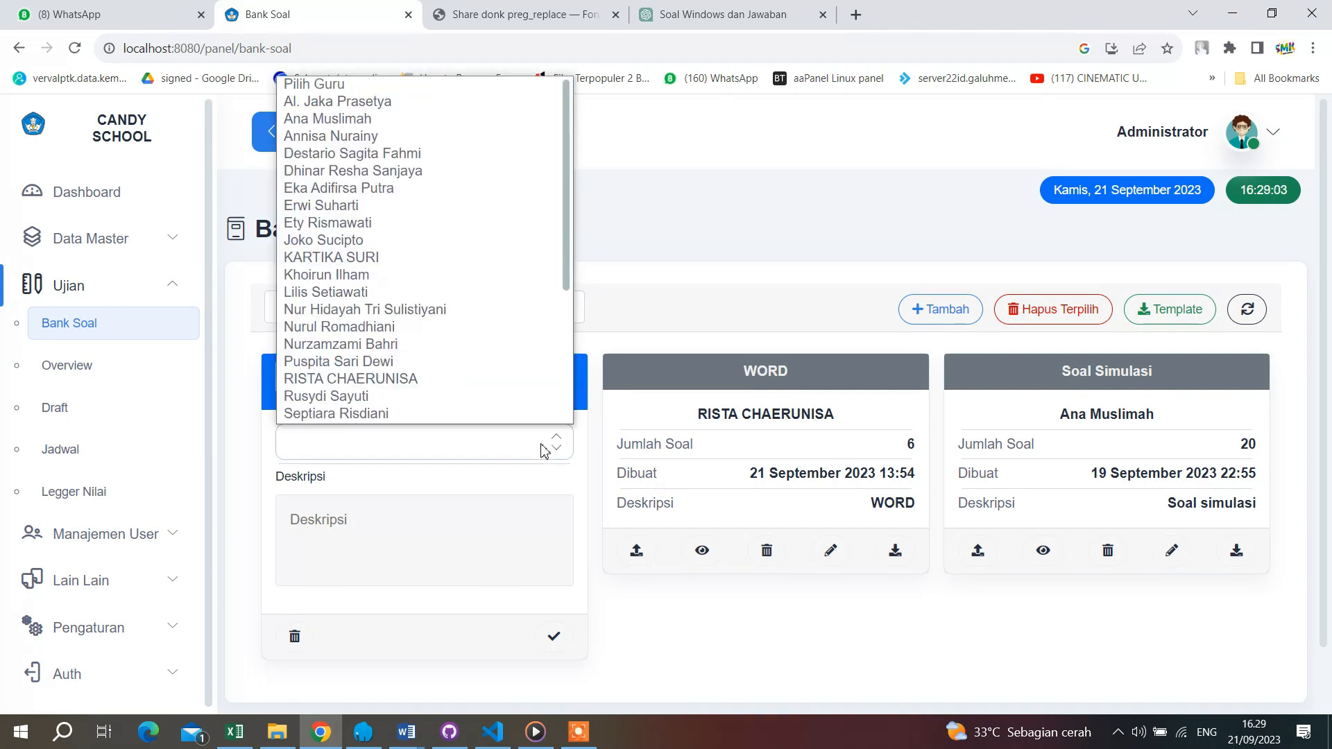
click(460, 286)
click(406, 534)
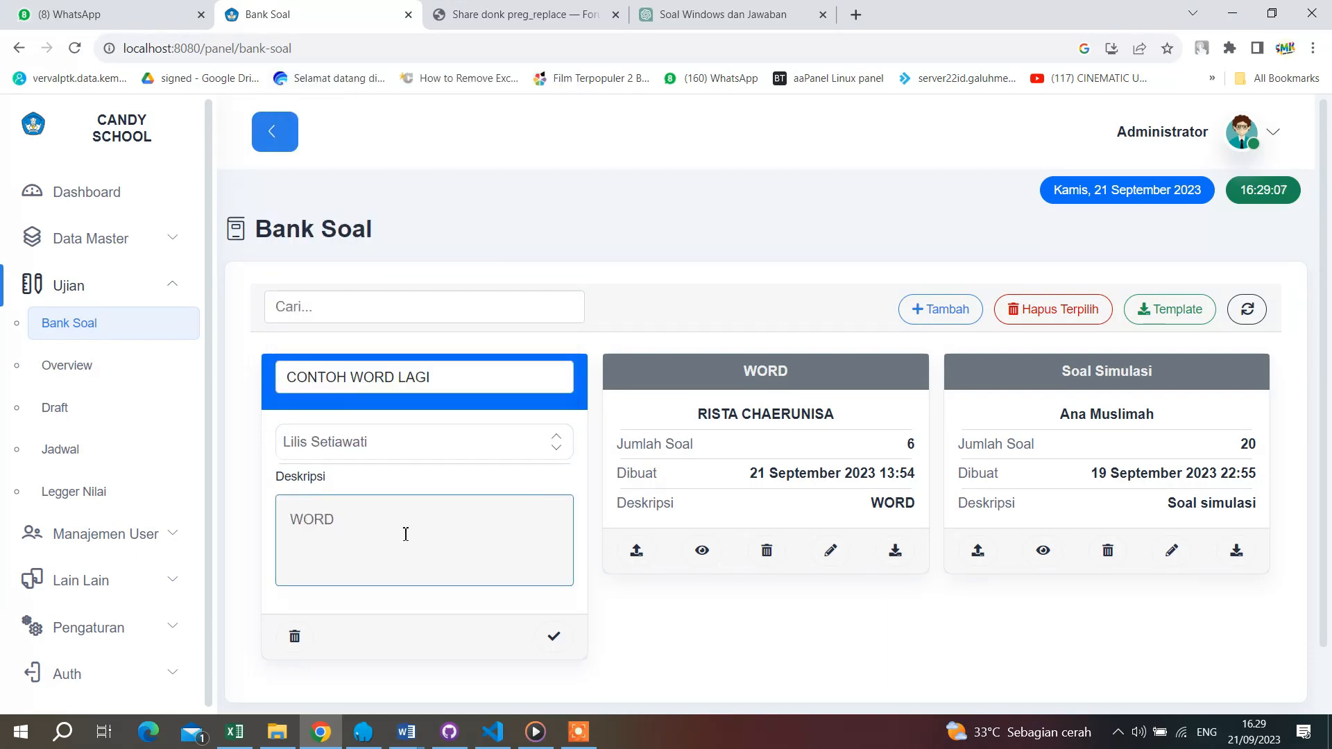
click(538, 645)
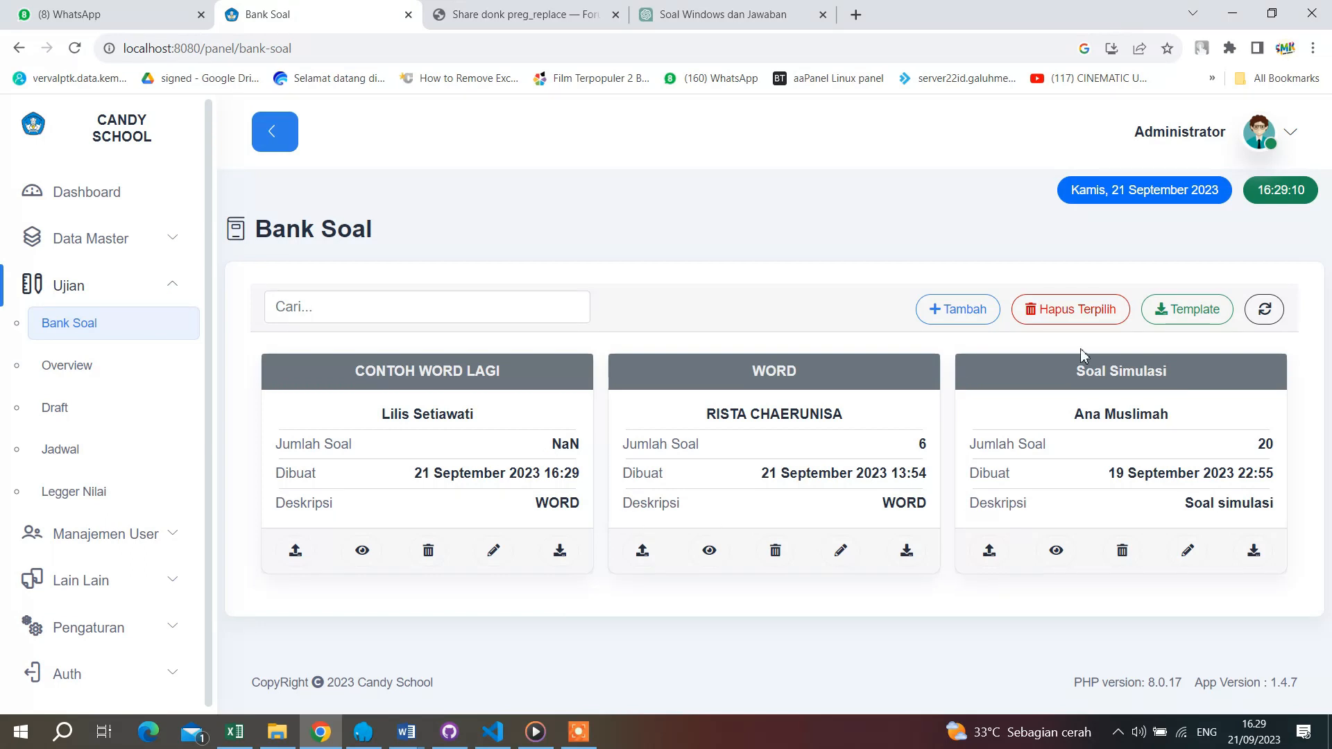
click(1264, 308)
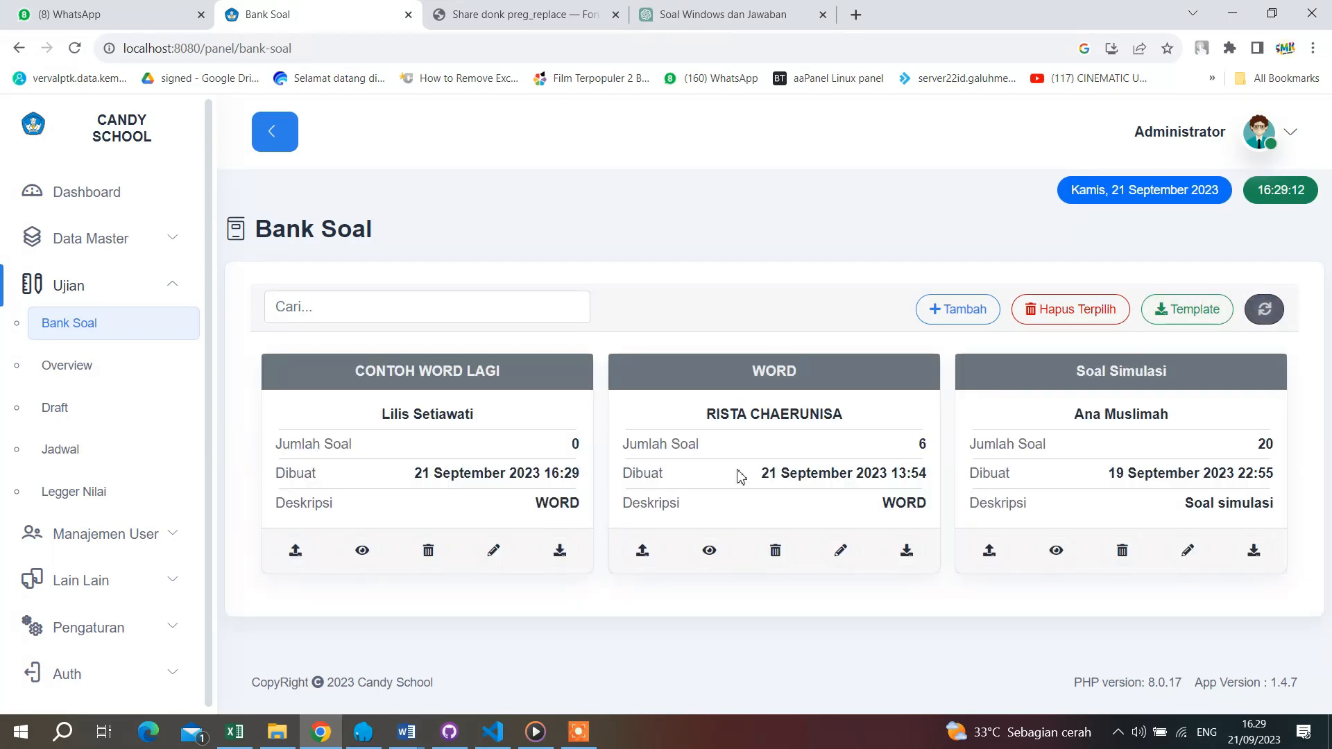
Upload CONTOH SOAL.docx from Downloads into the CONTOH WORD LAGI question bank and refresh the list.
click(303, 558)
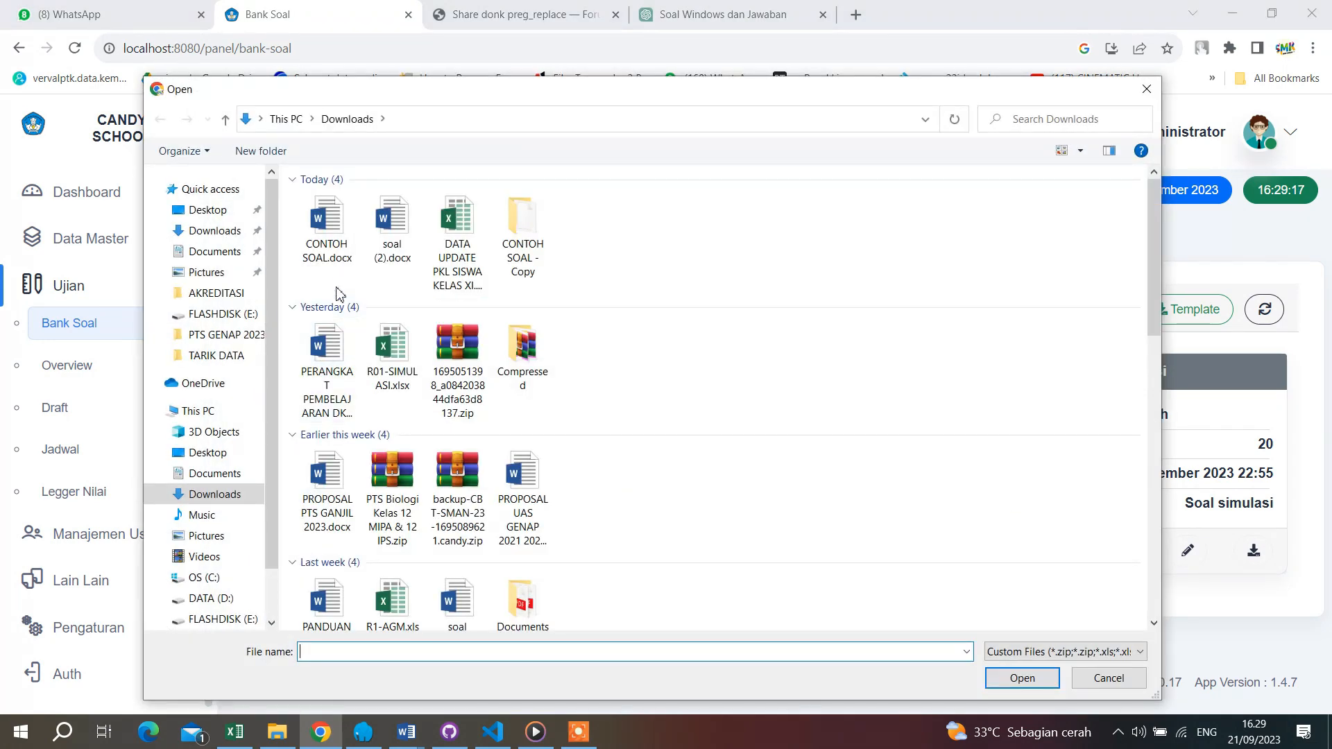
double_click(327, 237)
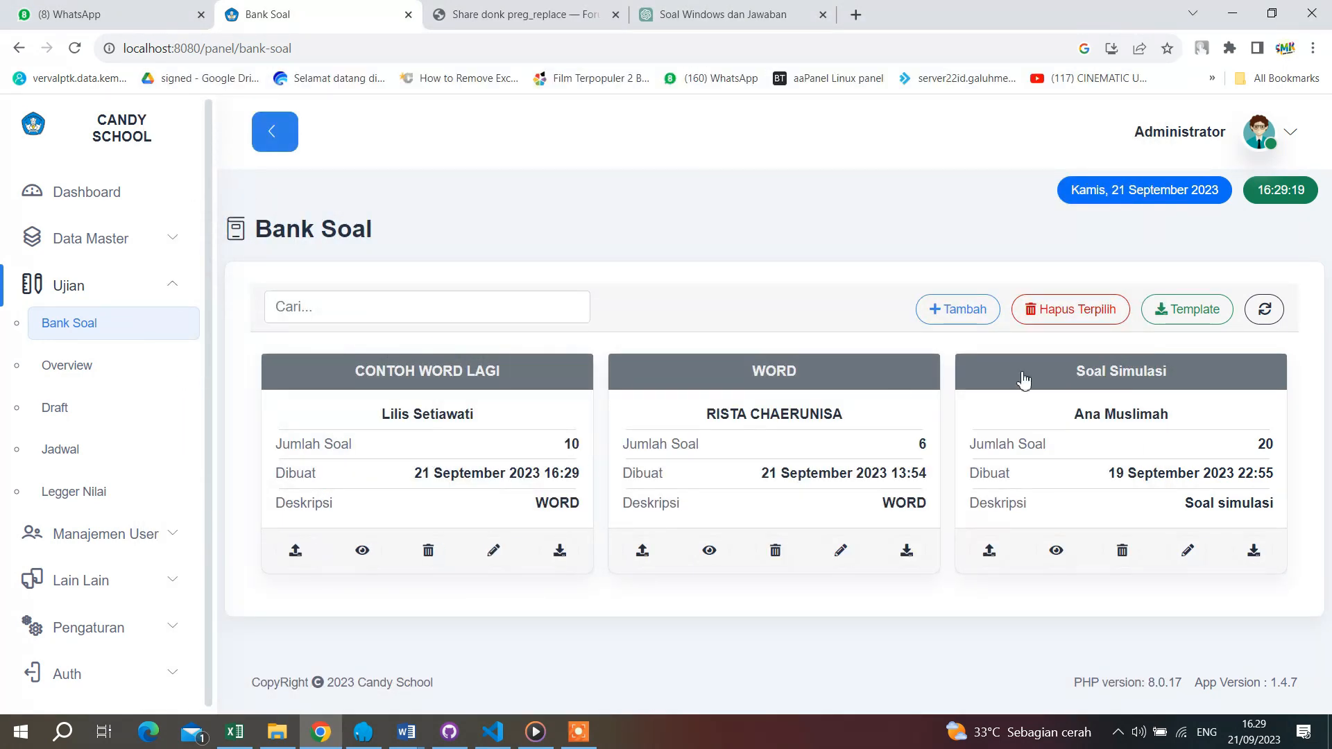
click(1265, 309)
Review all imported questions of CONTOH WORD LAGI, including the Q1 picture, answer keys and essay items, and return to the question bank list.
click(372, 553)
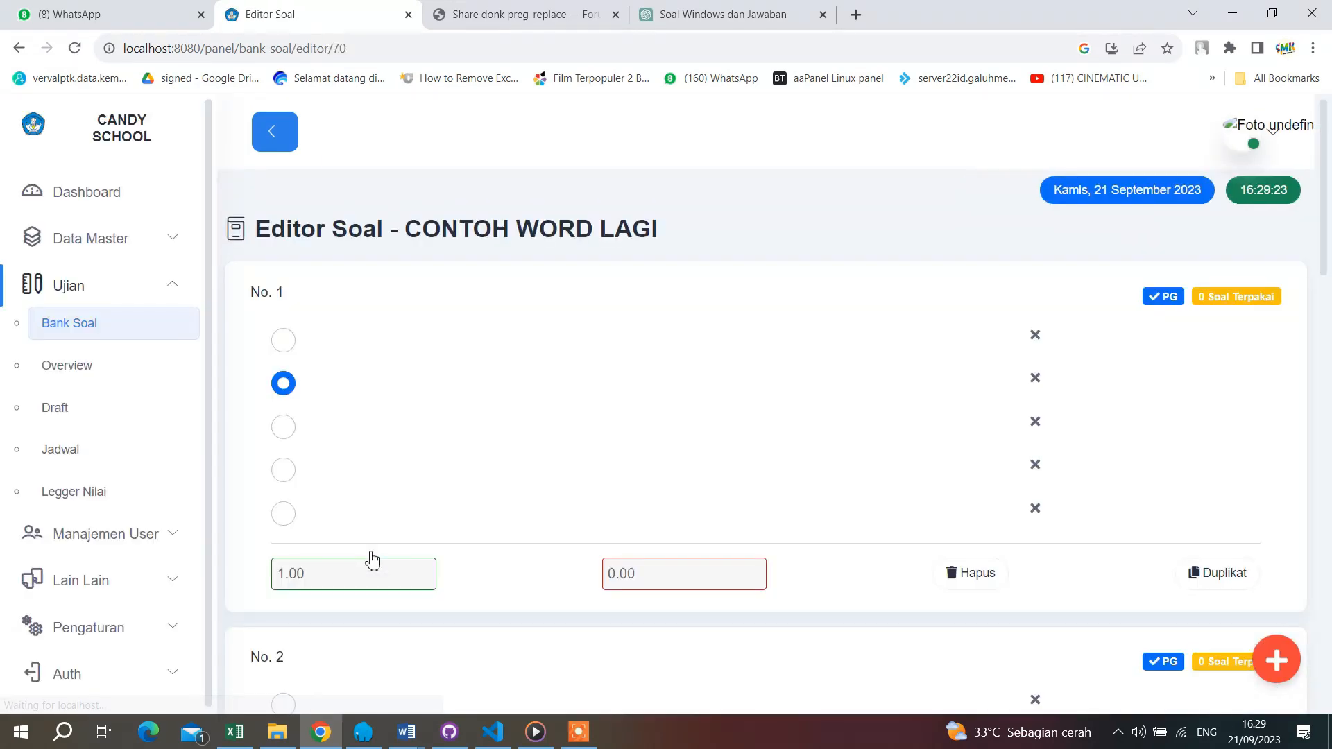
scroll(522, 489, down, 3)
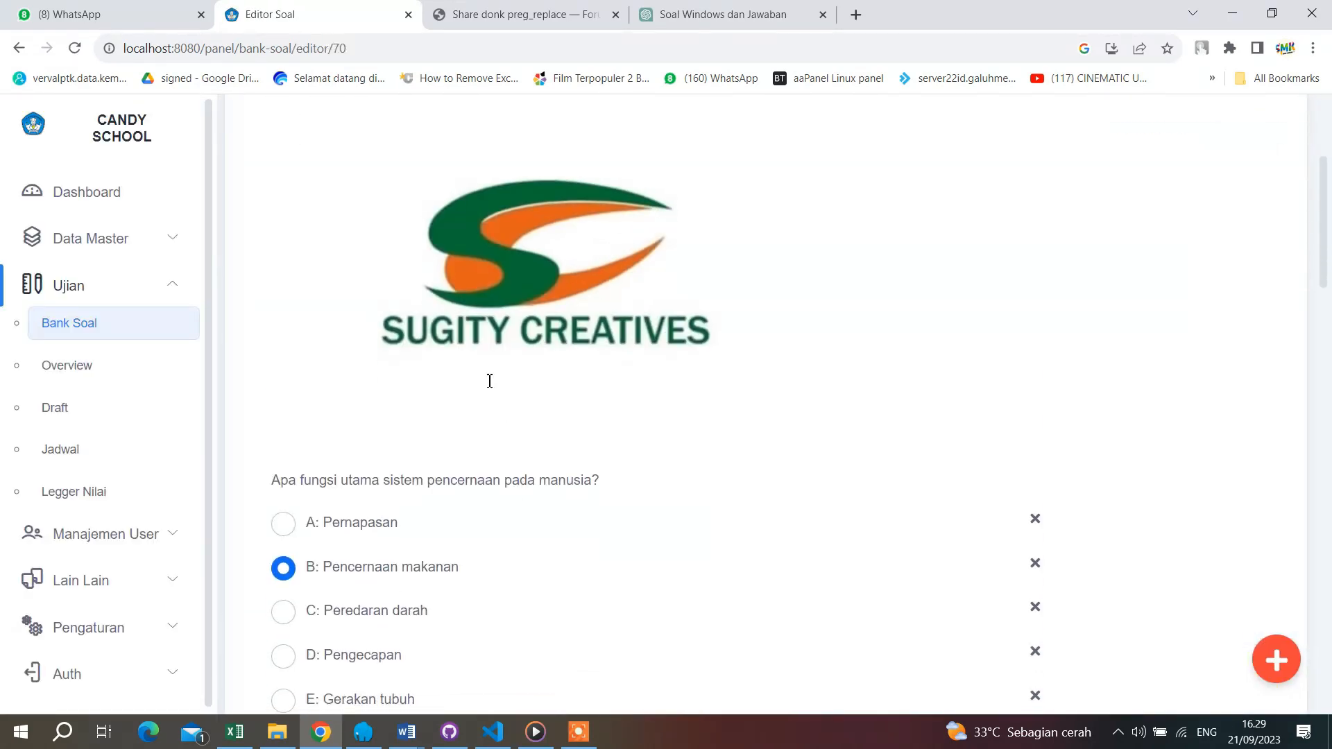
scroll(534, 371, down, 8)
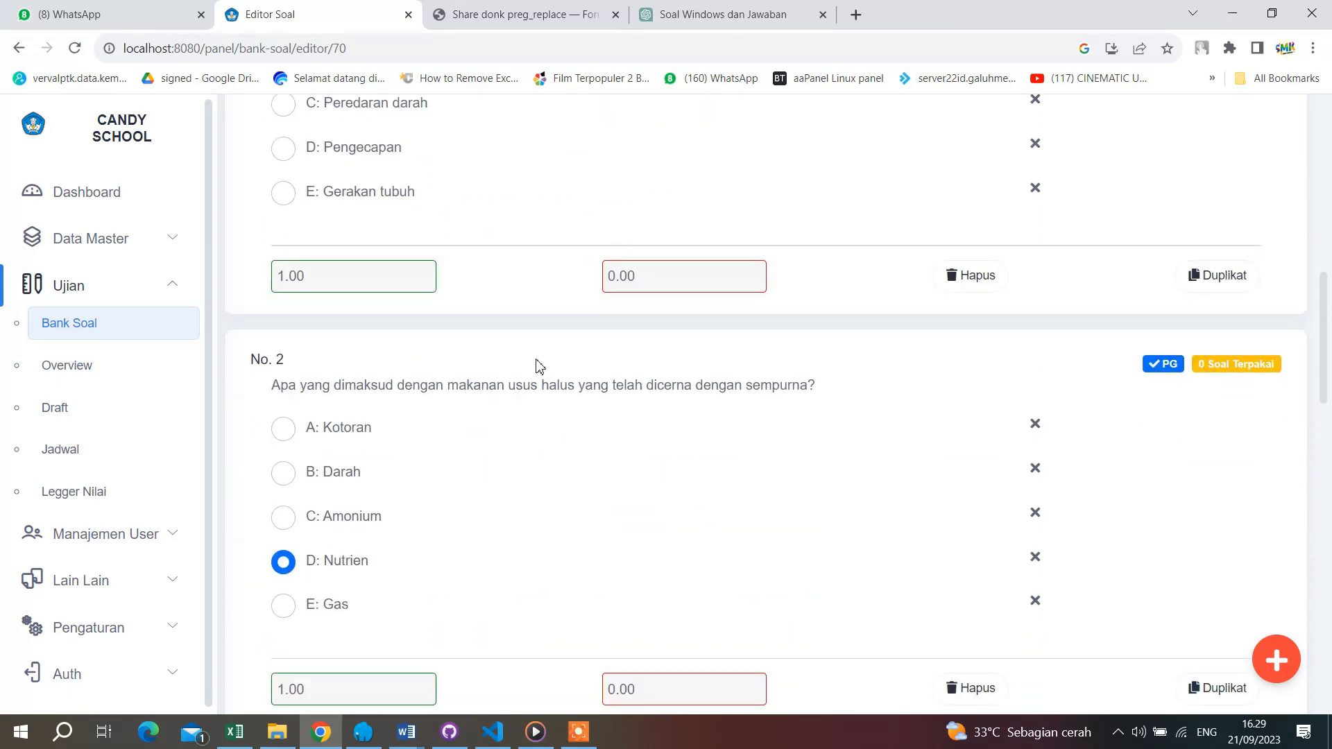
scroll(540, 366, down, 14)
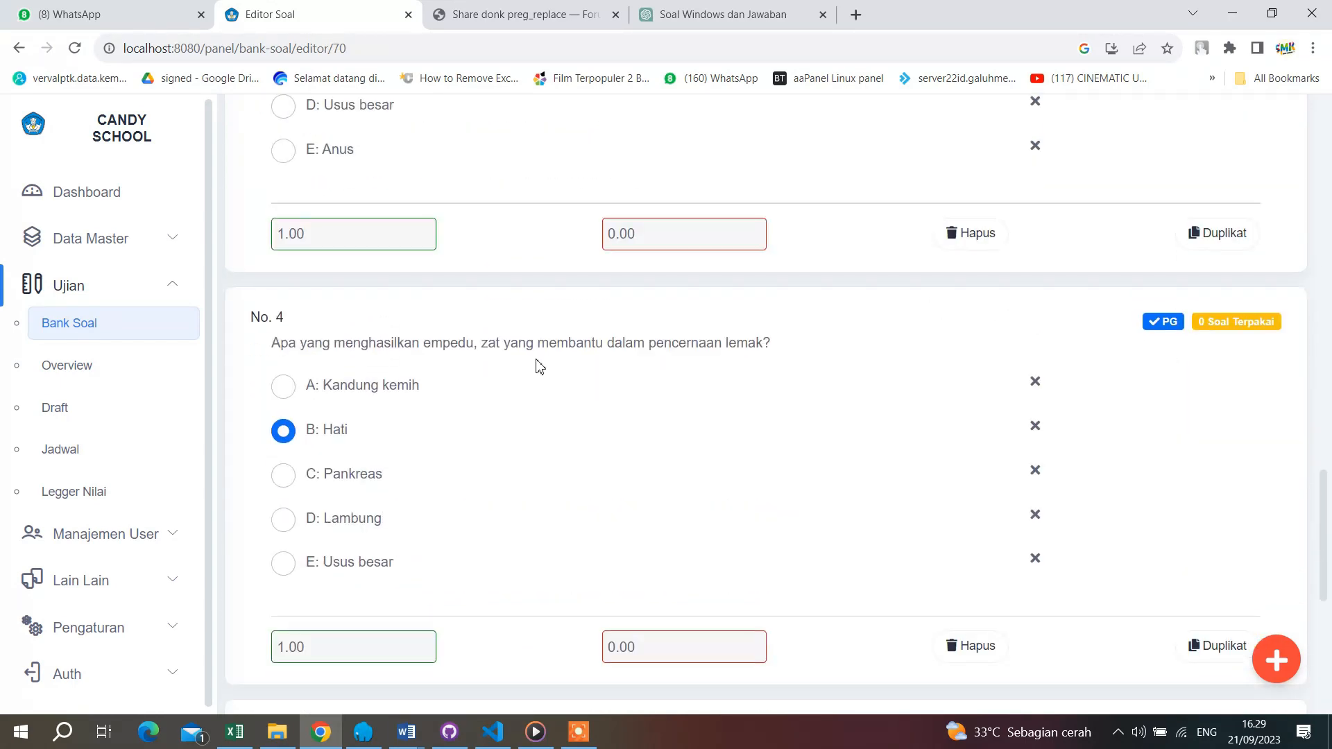
scroll(540, 366, down, 11)
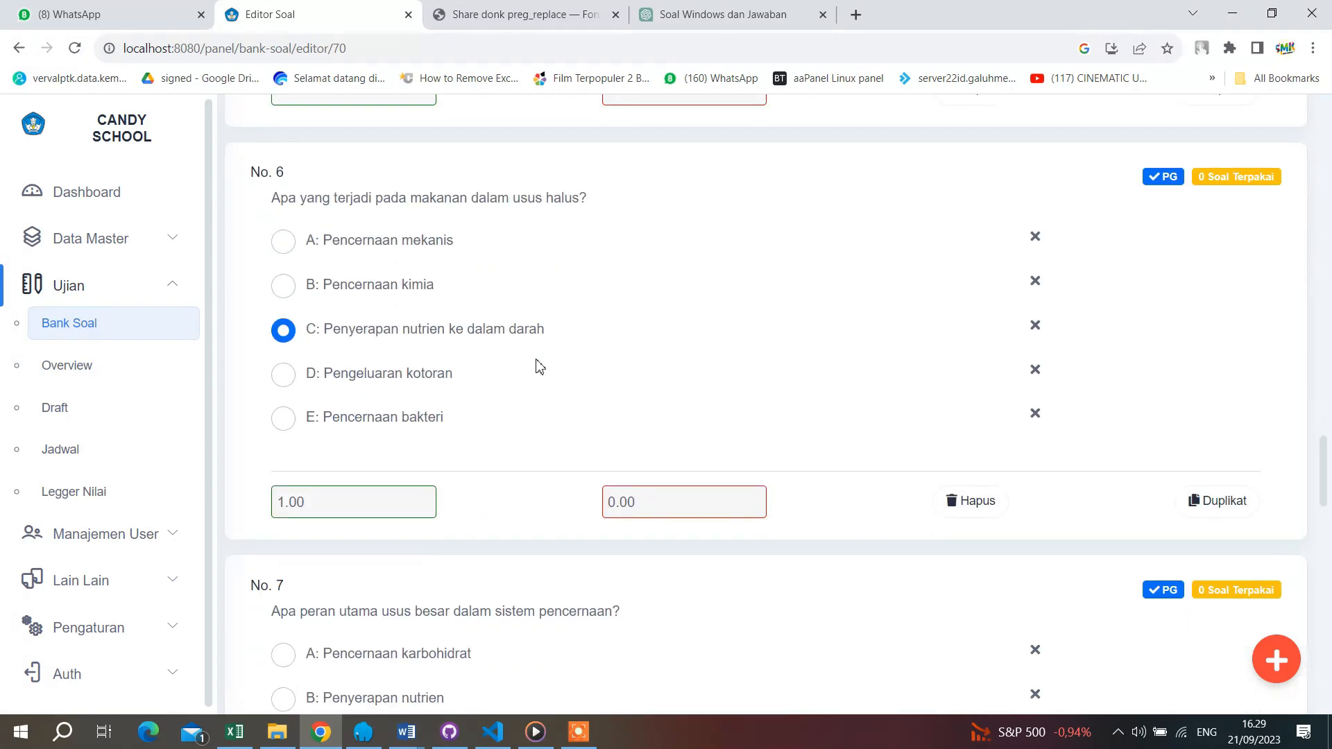
scroll(540, 366, down, 12)
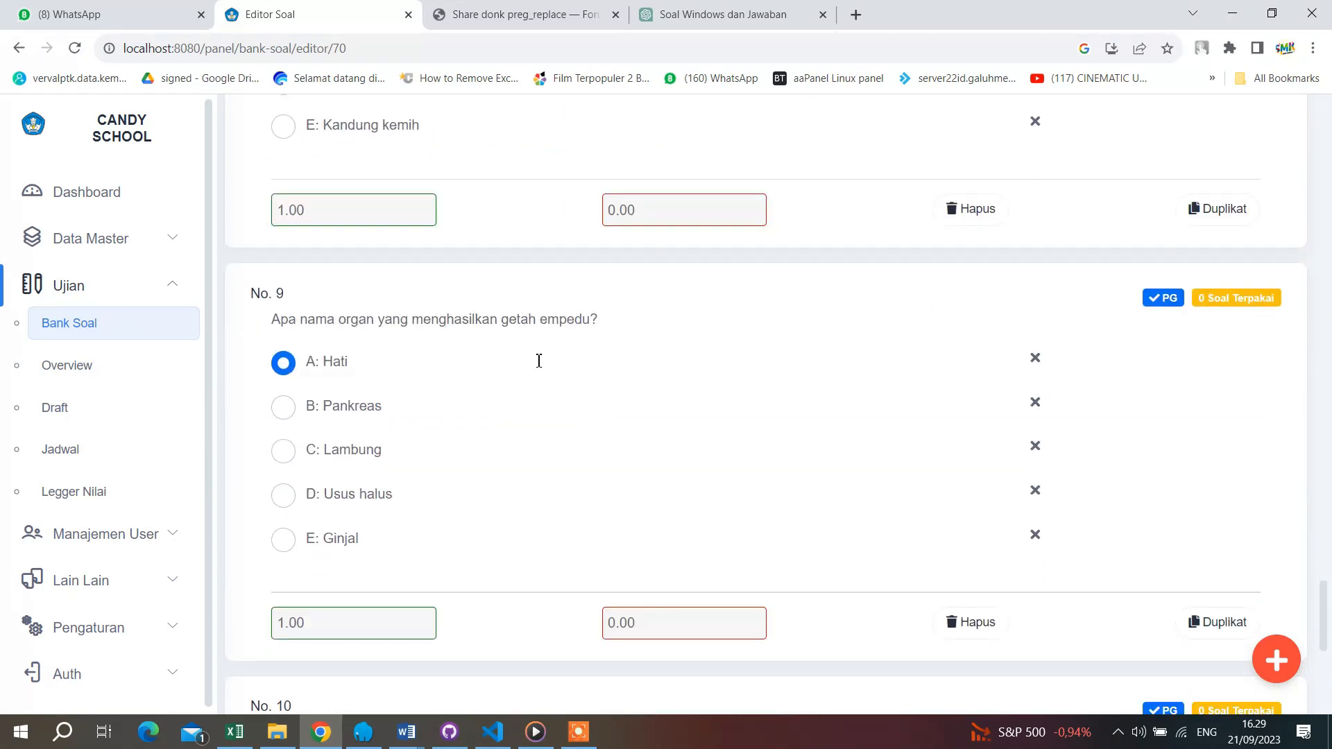
scroll(540, 366, down, 6)
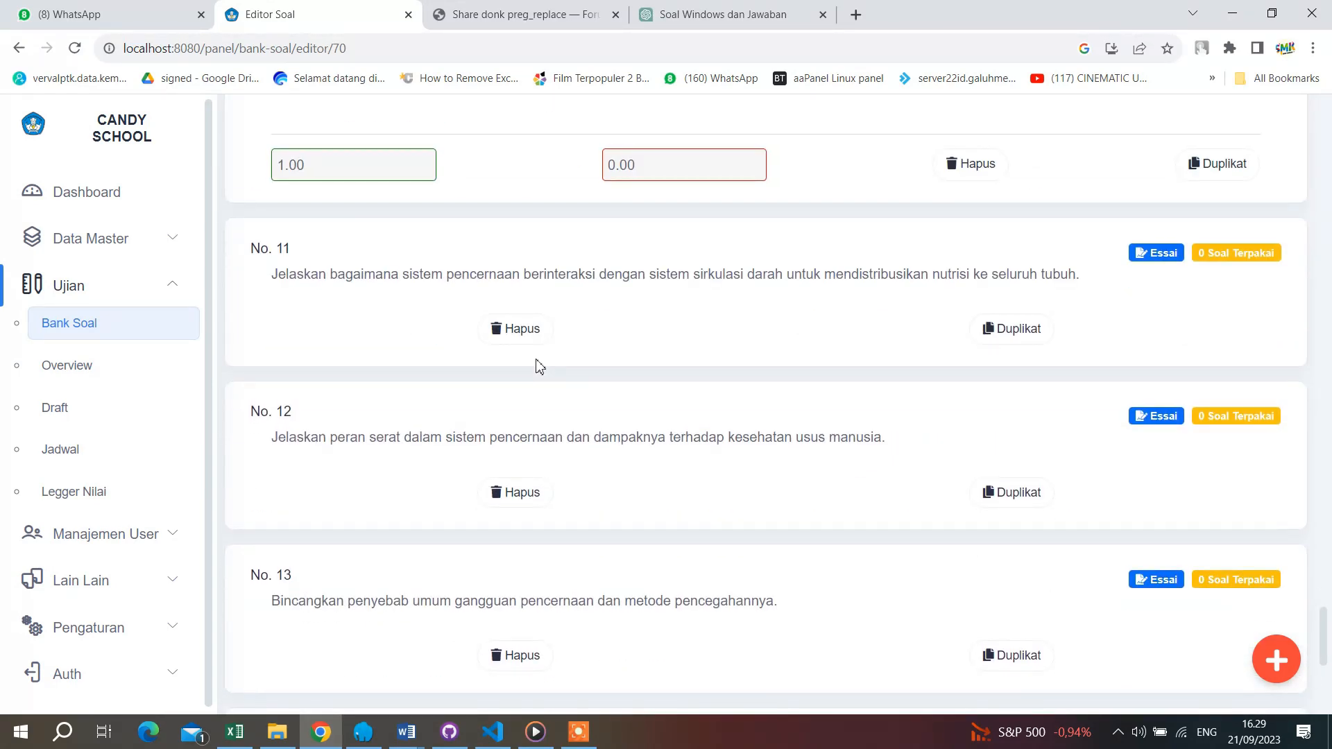
scroll(545, 262, down, 17)
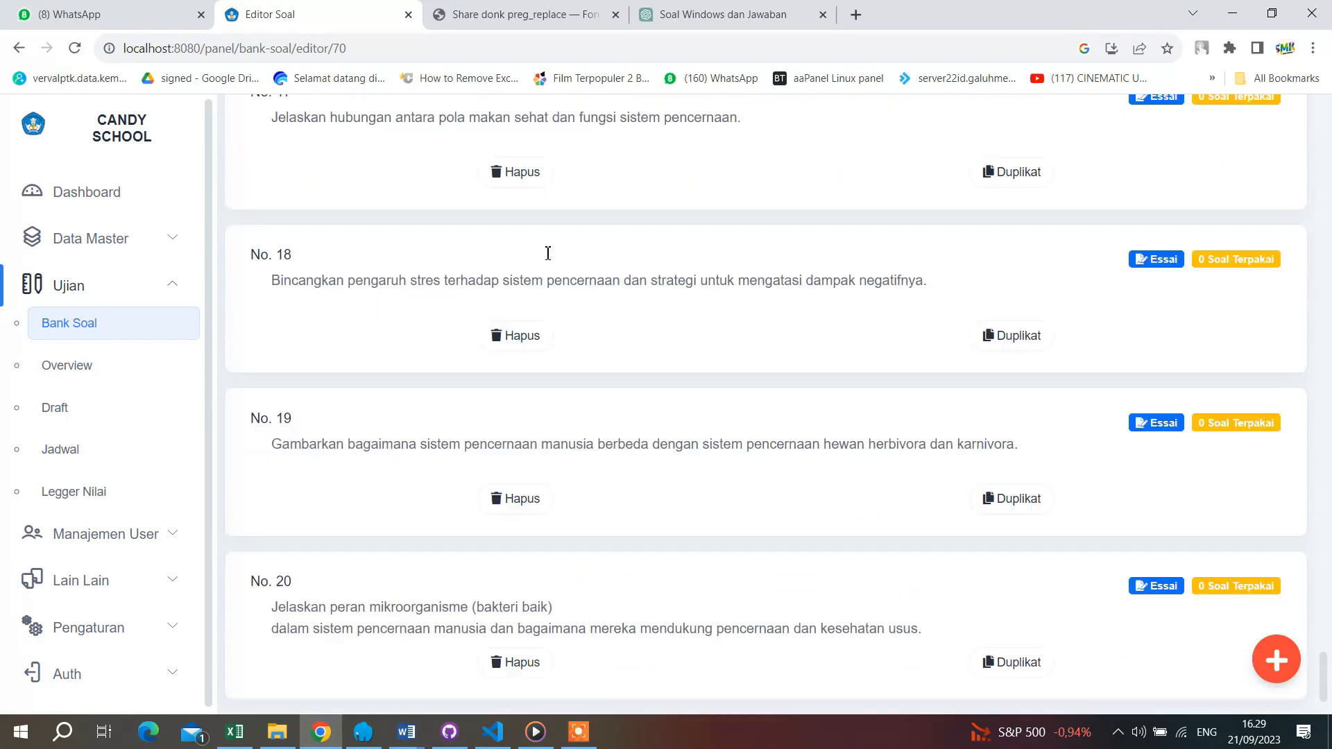
scroll(580, 491, up, 20)
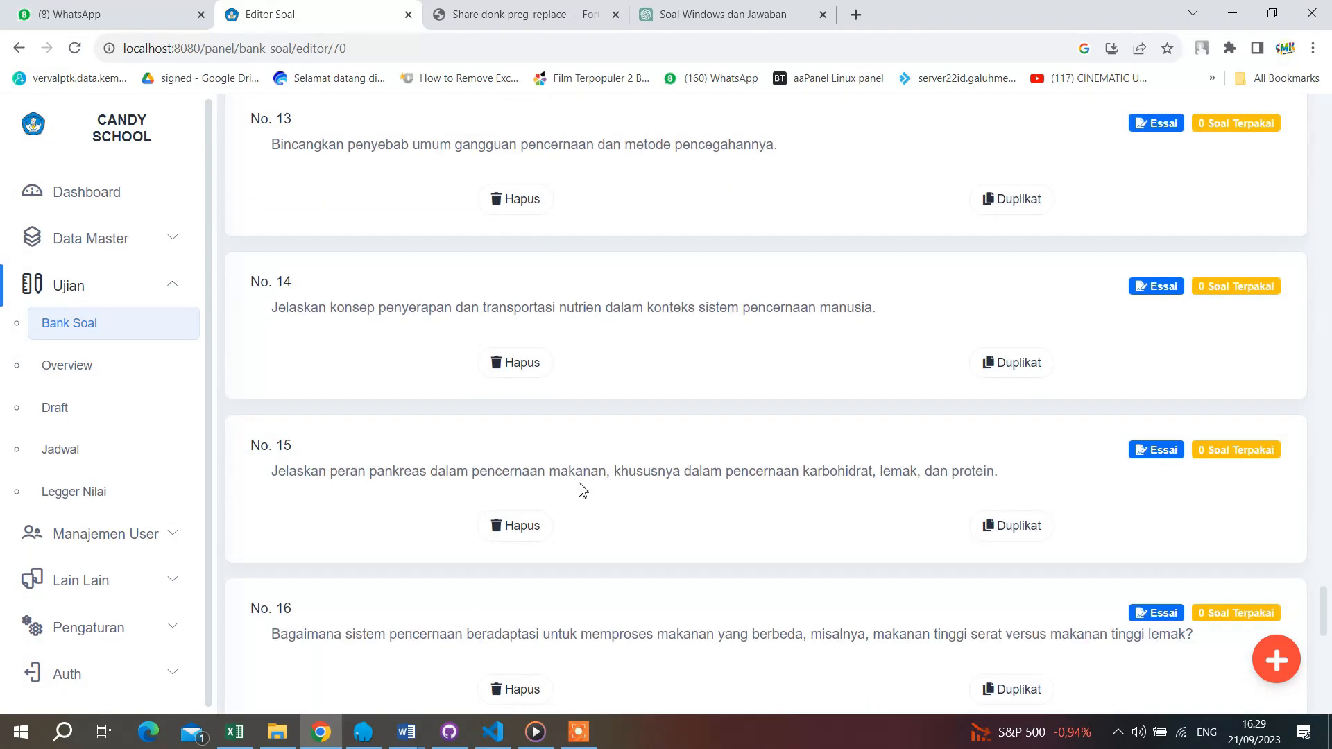
scroll(580, 486, up, 5)
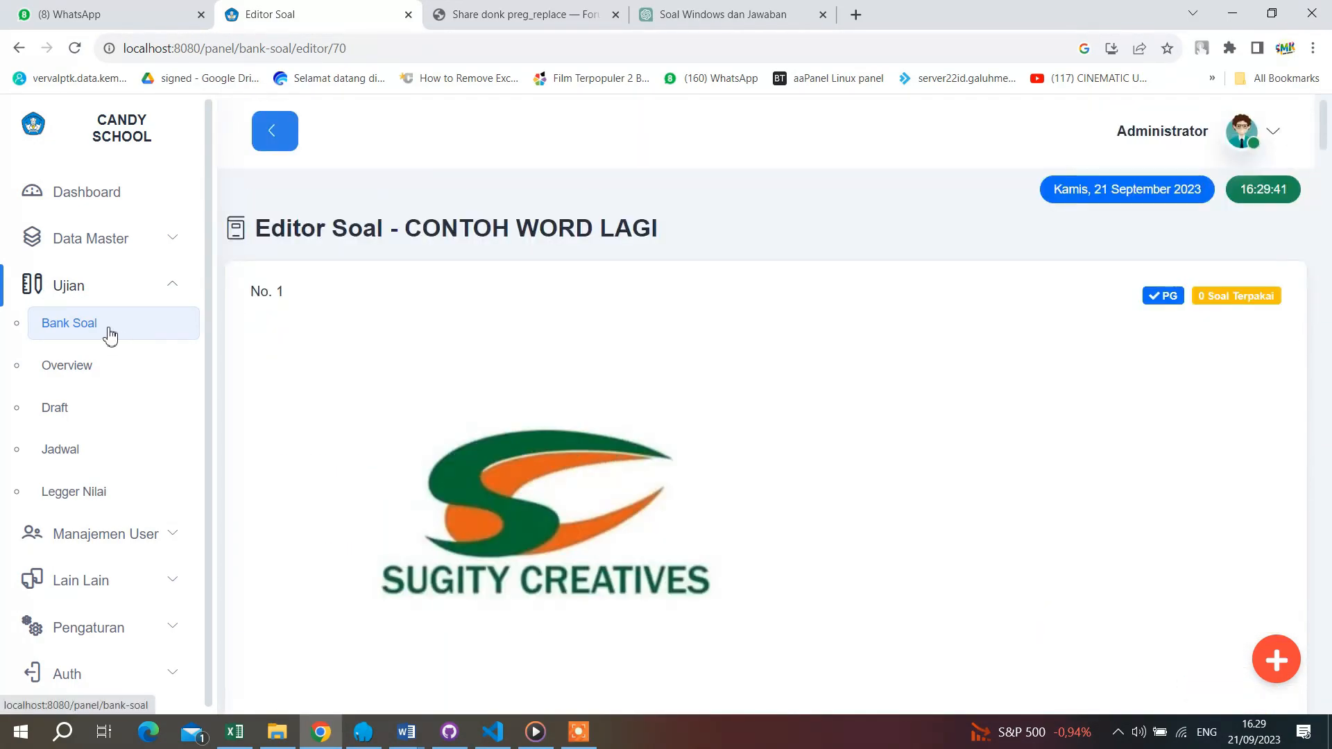
click(109, 337)
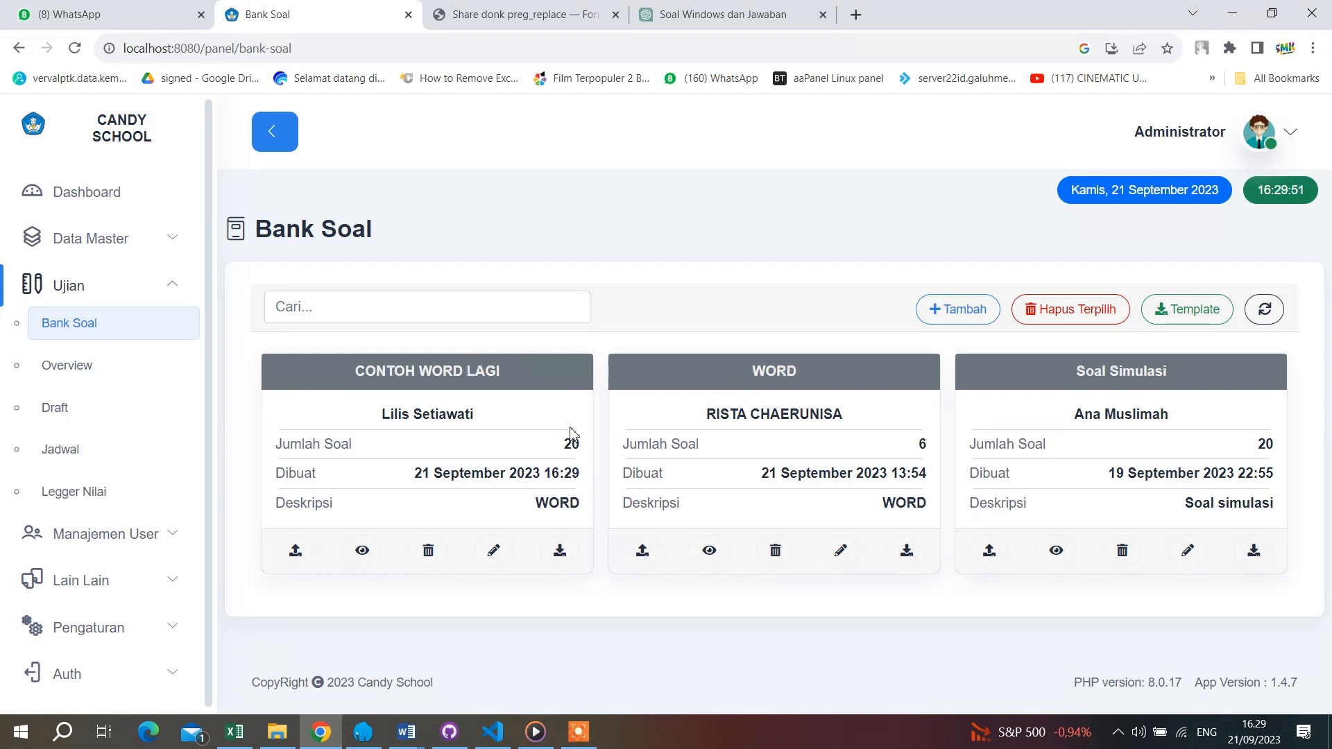
click(578, 732)
click(936, 718)
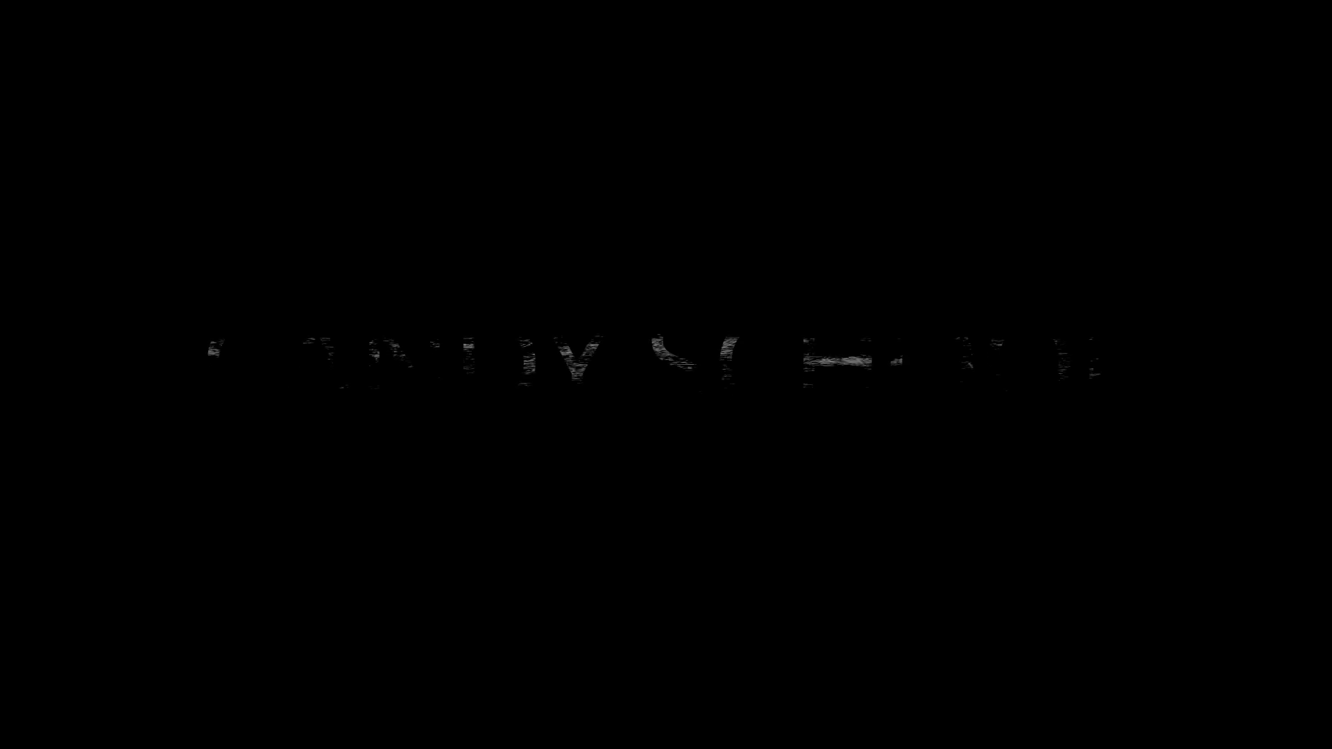